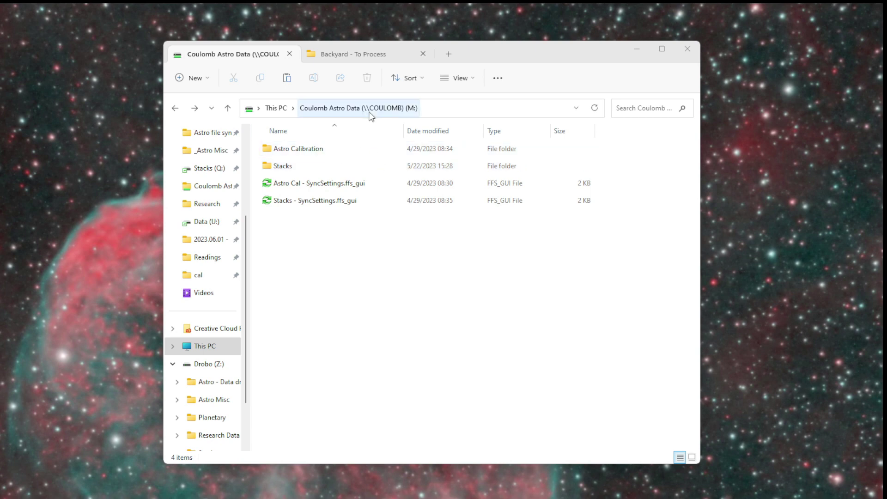
Enter Stacks, browse its 148 target folders, and open M42 Orion Nebula.
{"action": "double_click", "coordinate": [301, 167]}
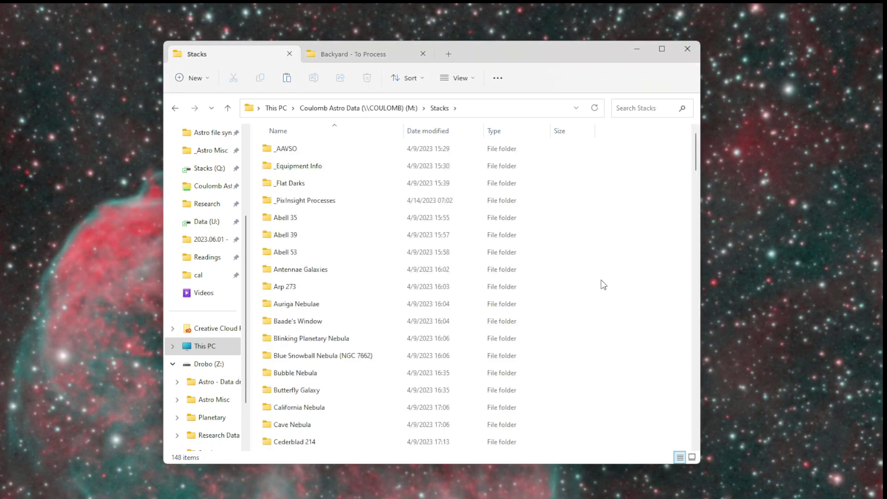
{"action": "scroll", "coordinate": [603, 285], "scroll_direction": "down", "scroll_amount": 6}
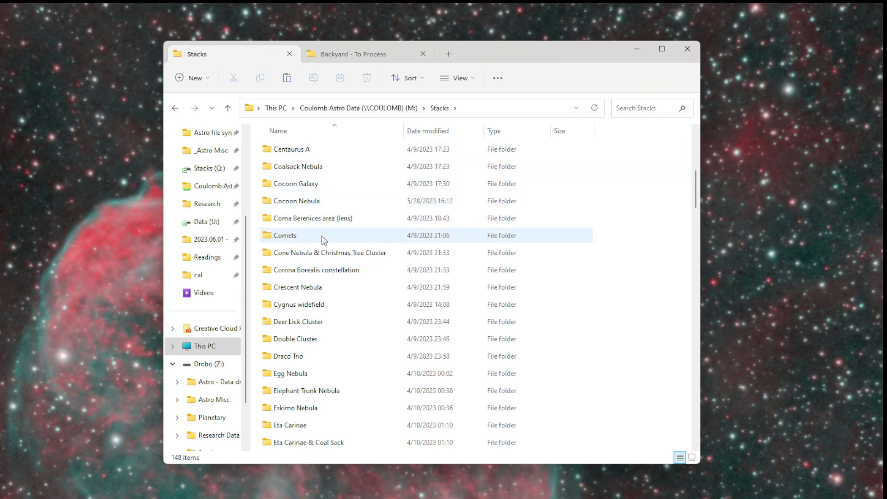
{"action": "scroll", "coordinate": [322, 236], "scroll_direction": "down", "scroll_amount": 2}
{"action": "scroll", "coordinate": [322, 236], "scroll_direction": "down", "scroll_amount": 11}
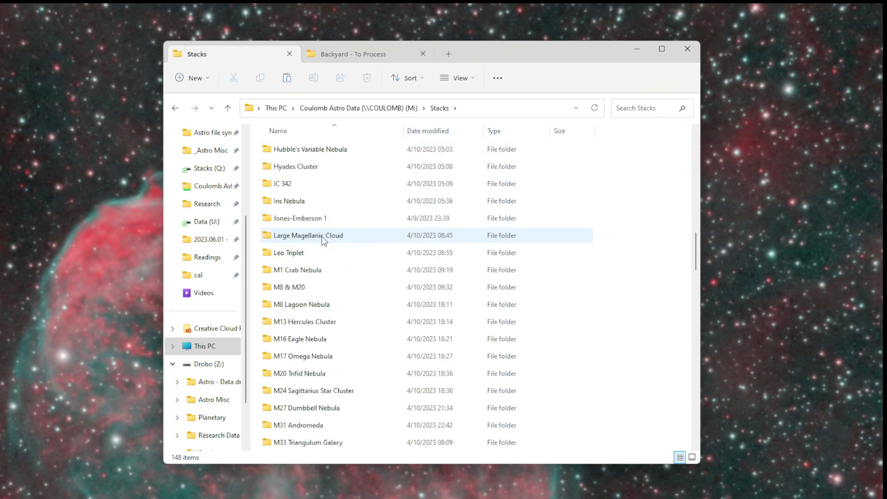
{"action": "scroll", "coordinate": [321, 236], "scroll_direction": "down", "scroll_amount": 12}
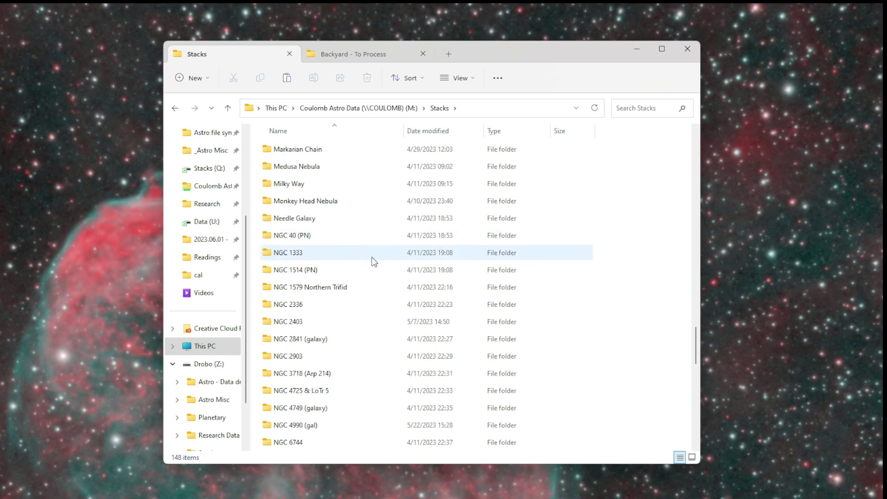
{"action": "scroll", "coordinate": [374, 261], "scroll_direction": "down", "scroll_amount": 14}
{"action": "scroll", "coordinate": [374, 260], "scroll_direction": "up", "scroll_amount": 20}
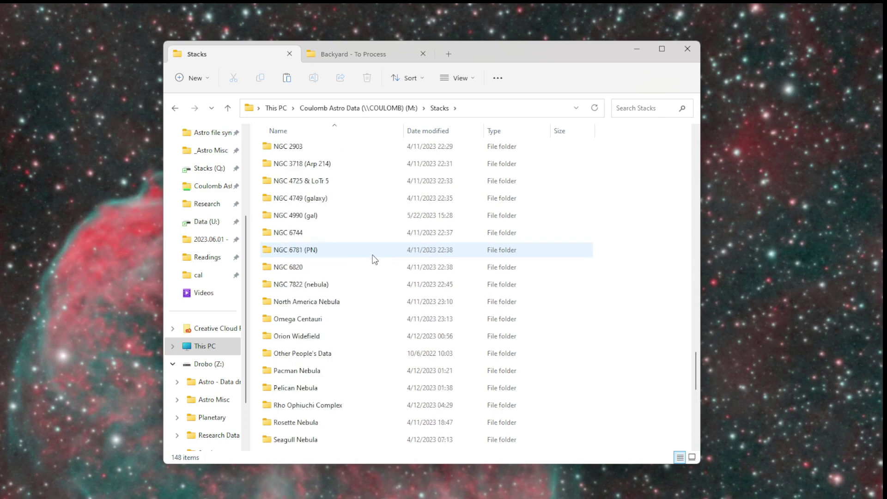
{"action": "scroll", "coordinate": [374, 259], "scroll_direction": "up", "scroll_amount": 8}
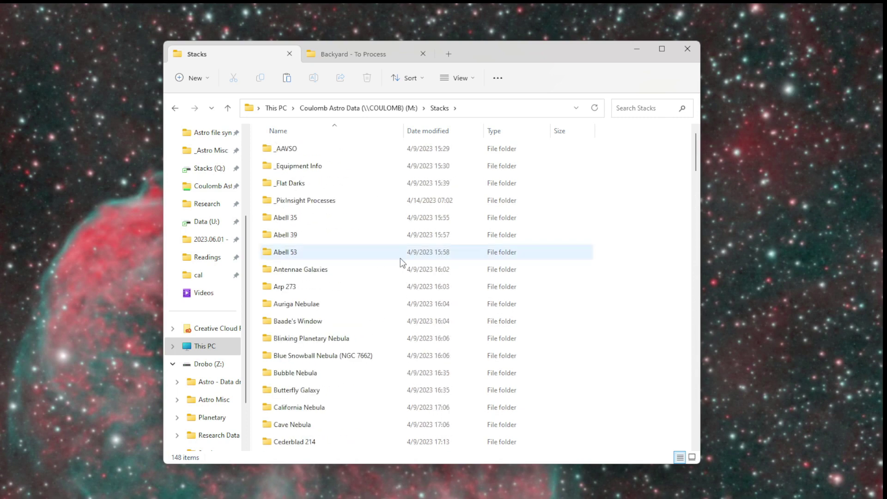
{"action": "scroll", "coordinate": [400, 258], "scroll_direction": "down", "scroll_amount": 2}
{"action": "scroll", "coordinate": [400, 257], "scroll_direction": "down", "scroll_amount": 6}
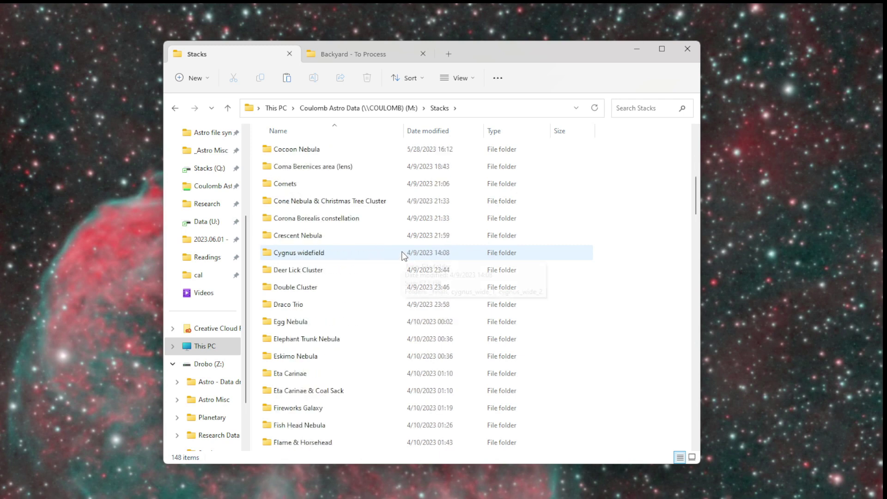
{"action": "scroll", "coordinate": [406, 259], "scroll_direction": "down", "scroll_amount": 8}
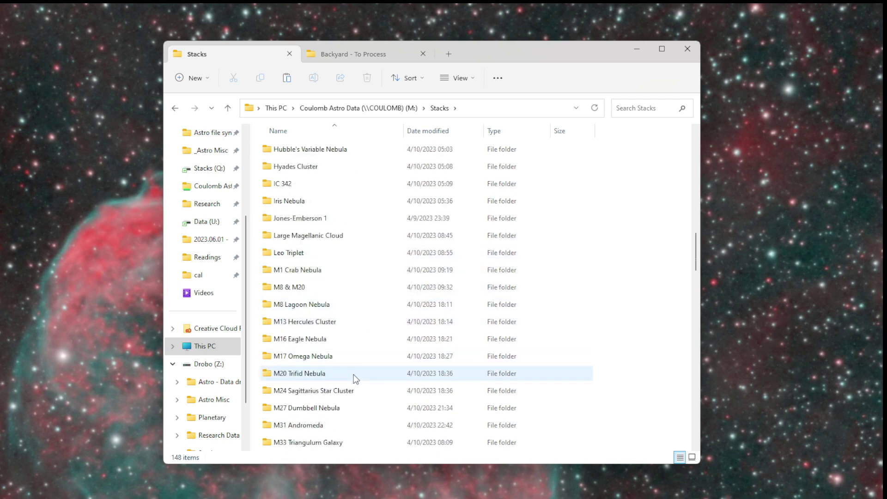
{"action": "scroll", "coordinate": [342, 422], "scroll_direction": "down", "scroll_amount": 3}
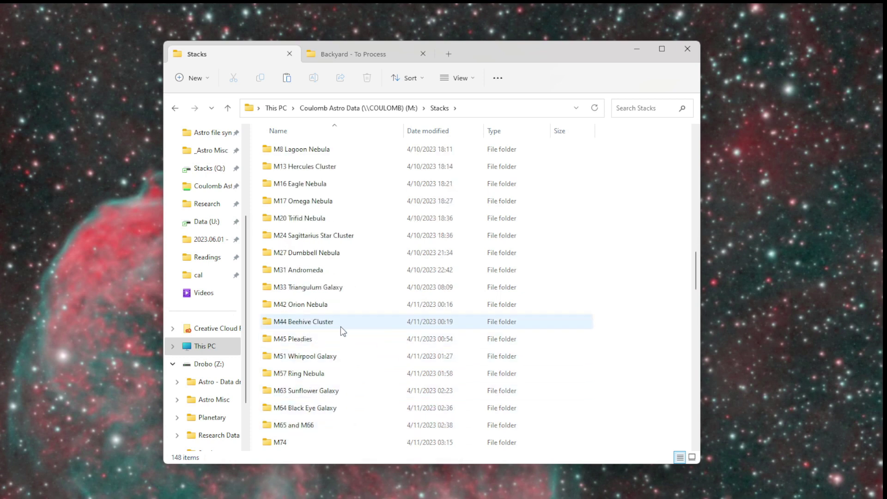
{"action": "double_click", "coordinate": [353, 309]}
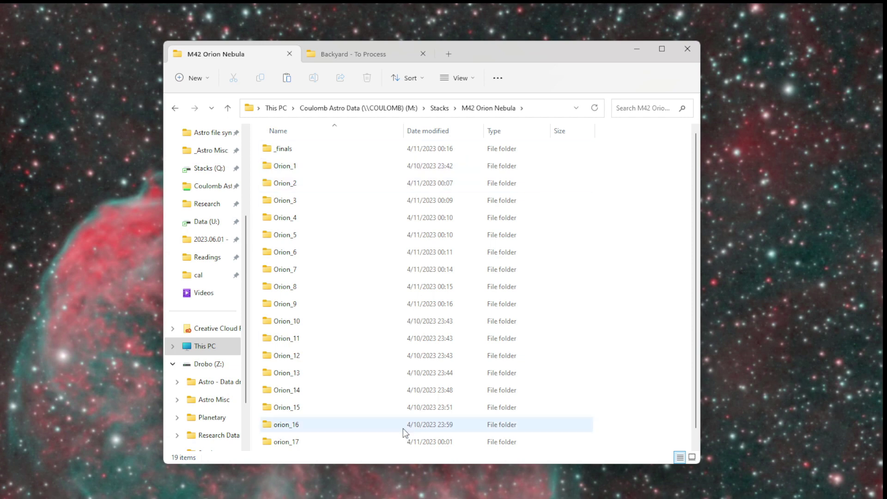
Scroll down to the orion_17 session folder, open it, then open its cal subfolder.
{"action": "scroll", "coordinate": [403, 428], "scroll_direction": "down", "scroll_amount": 1}
{"action": "scroll", "coordinate": [387, 324], "scroll_direction": "up", "scroll_amount": 1}
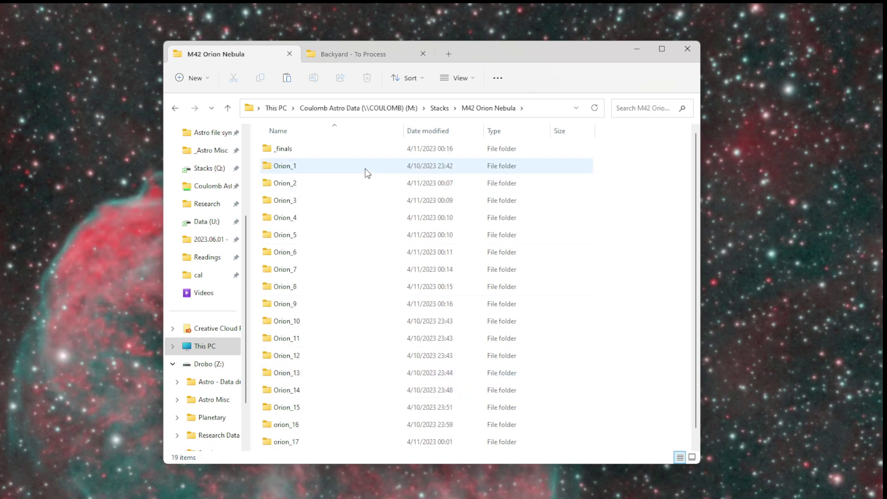
{"action": "scroll", "coordinate": [369, 207], "scroll_direction": "down", "scroll_amount": 1}
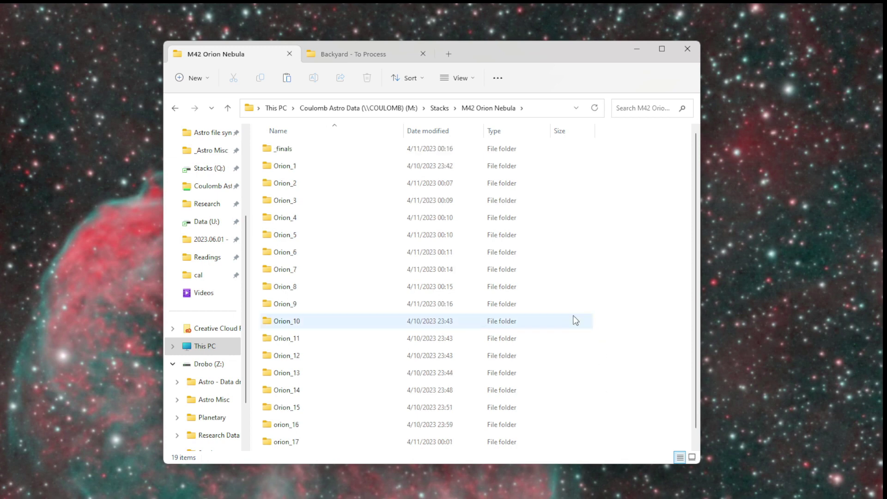
{"action": "scroll", "coordinate": [364, 250], "scroll_direction": "down", "scroll_amount": 1}
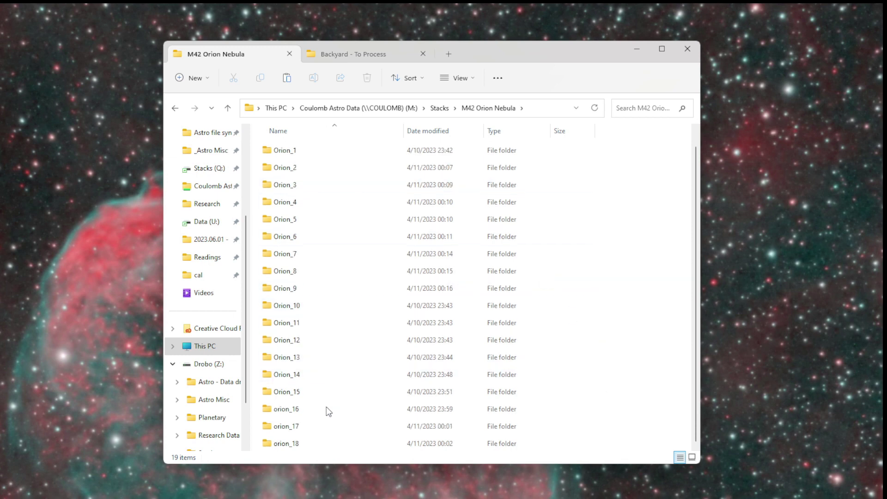
{"action": "double_click", "coordinate": [387, 425]}
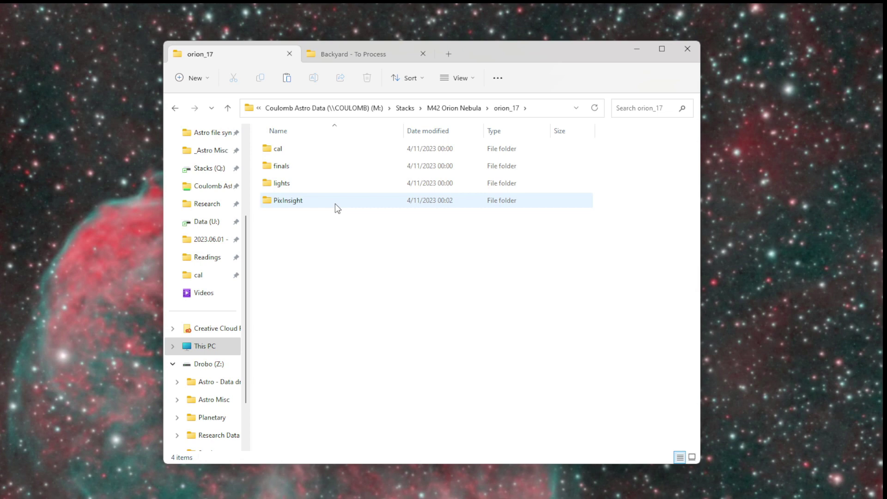
{"action": "key", "text": "ctrl+shift+n"}
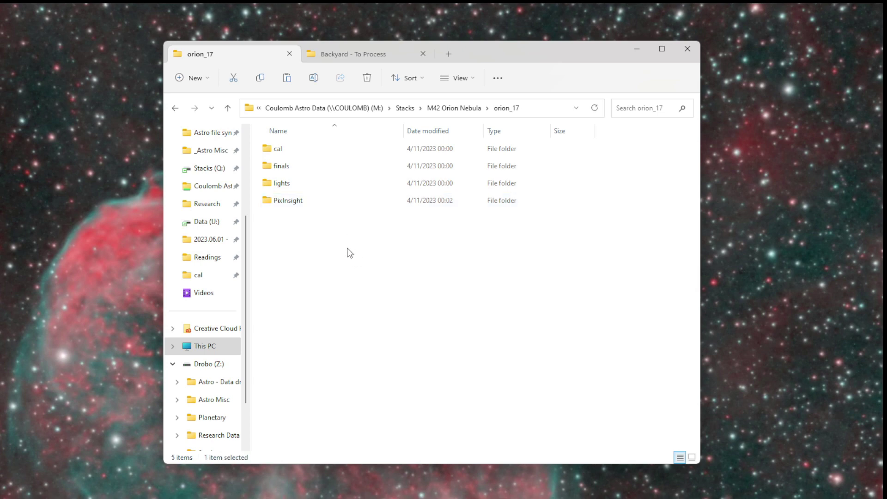
{"action": "double_click", "coordinate": [286, 150]}
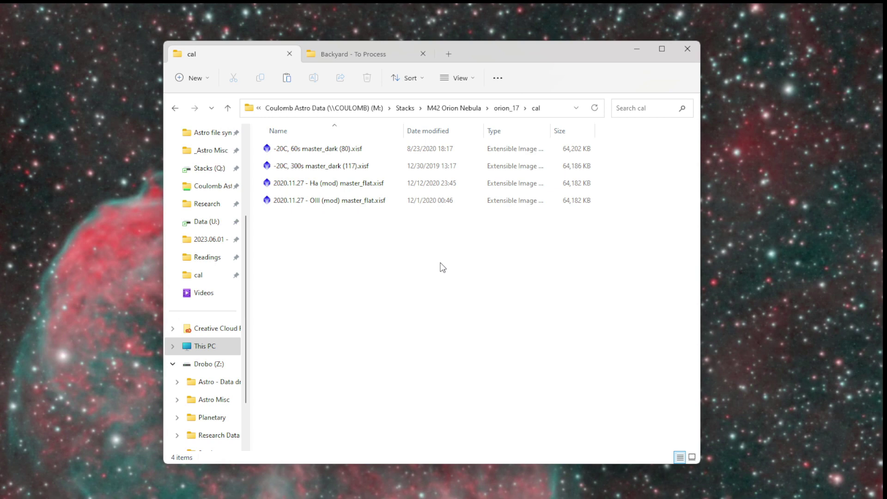
Inspect the 60s and 300s master darks and the Ha and OIII master flats.
{"action": "left_click", "coordinate": [387, 151]}
{"action": "left_click", "coordinate": [390, 166]}
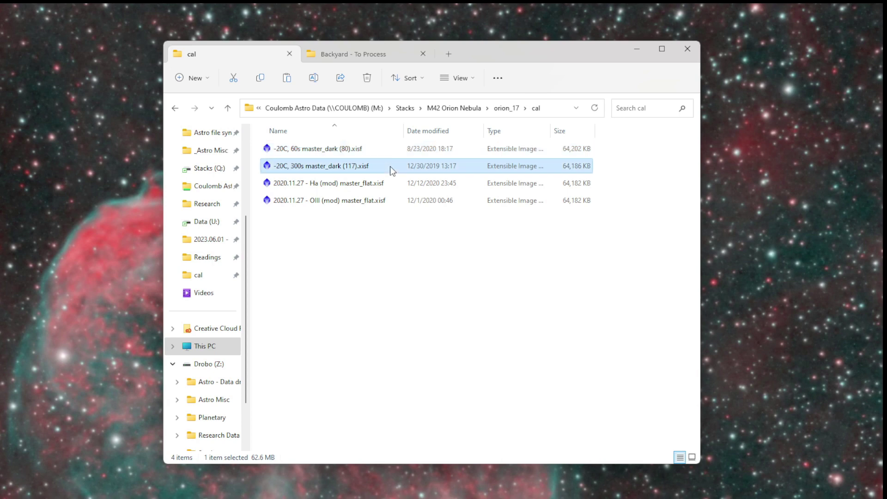
{"action": "left_click", "coordinate": [379, 151]}
{"action": "left_click", "coordinate": [382, 166]}
{"action": "left_click", "coordinate": [383, 183]}
{"action": "key", "text": "Down"}
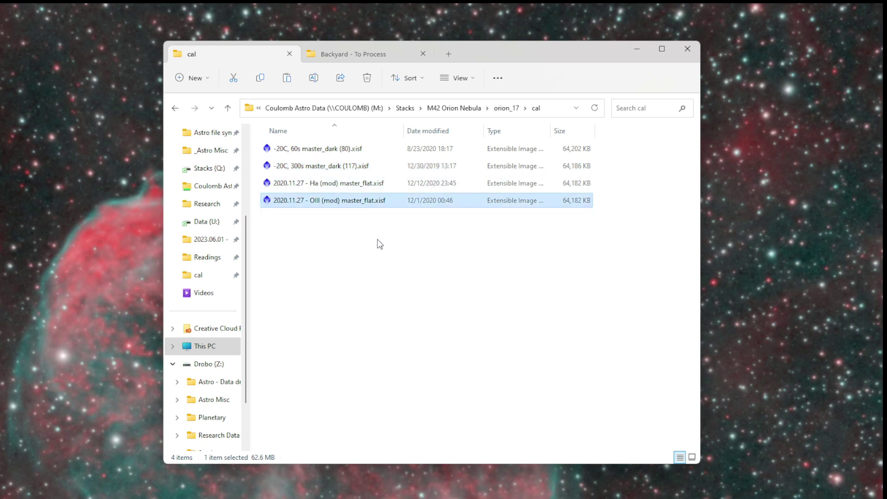
{"action": "left_click", "coordinate": [357, 230]}
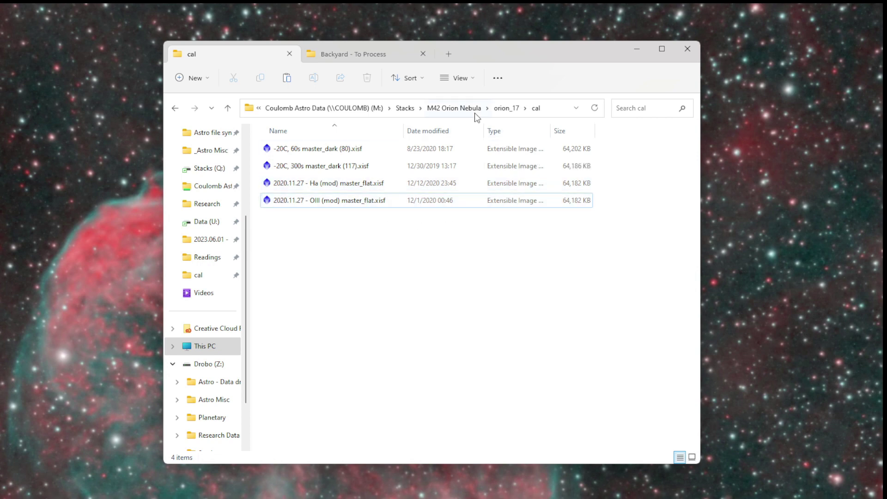
Go back up through M42 Orion Nebula to the Stacks folder.
{"action": "left_click", "coordinate": [447, 110]}
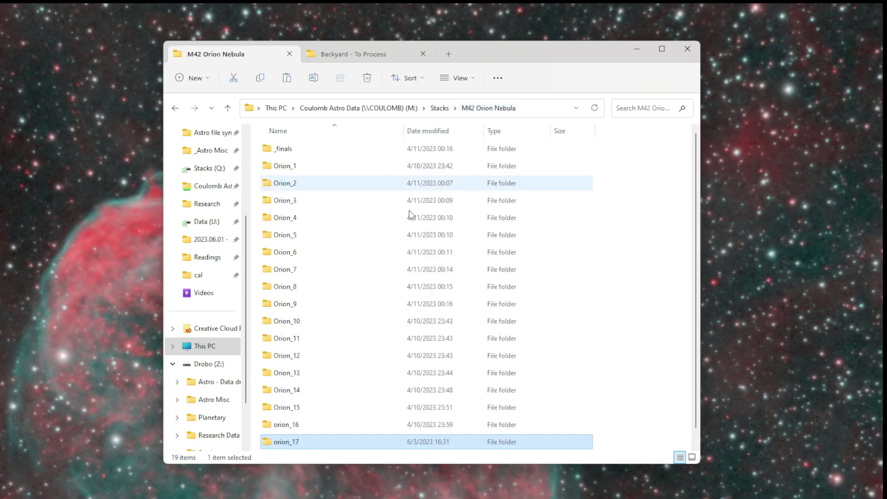
{"action": "key", "text": "alt+Up"}
{"action": "left_click", "coordinate": [336, 391]}
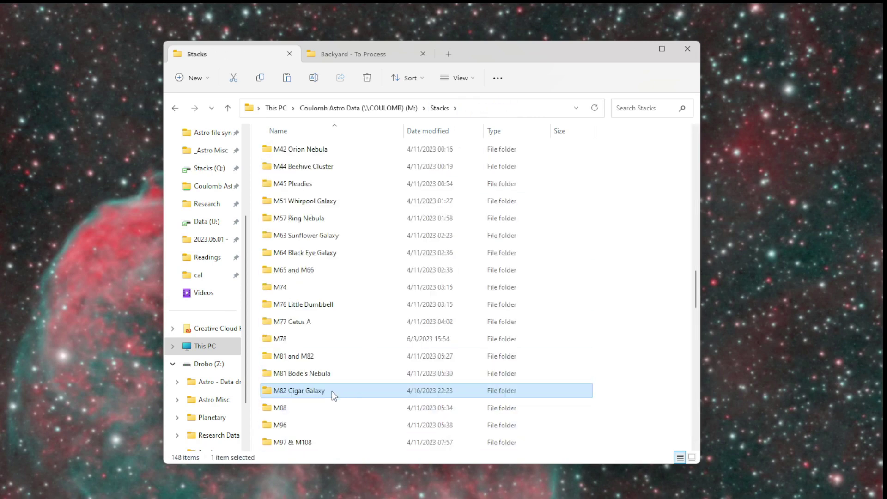
Open M82 Cigar Galaxy, then its Cigar_4 session, then the cal folder.
{"action": "mouse_move", "coordinate": [332, 391]}
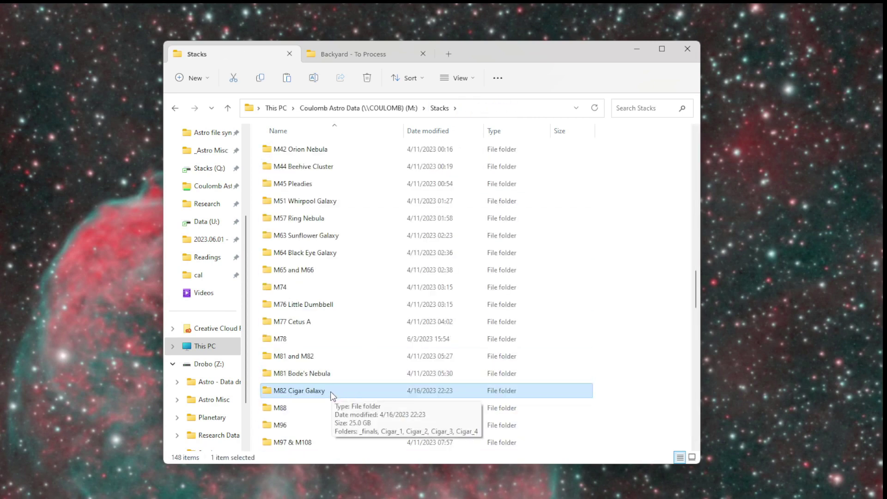
{"action": "double_click", "coordinate": [331, 392]}
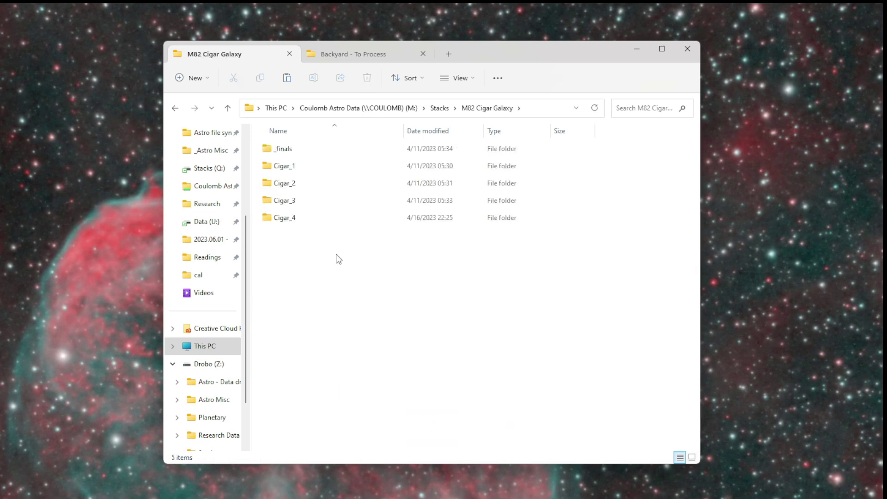
{"action": "double_click", "coordinate": [314, 225]}
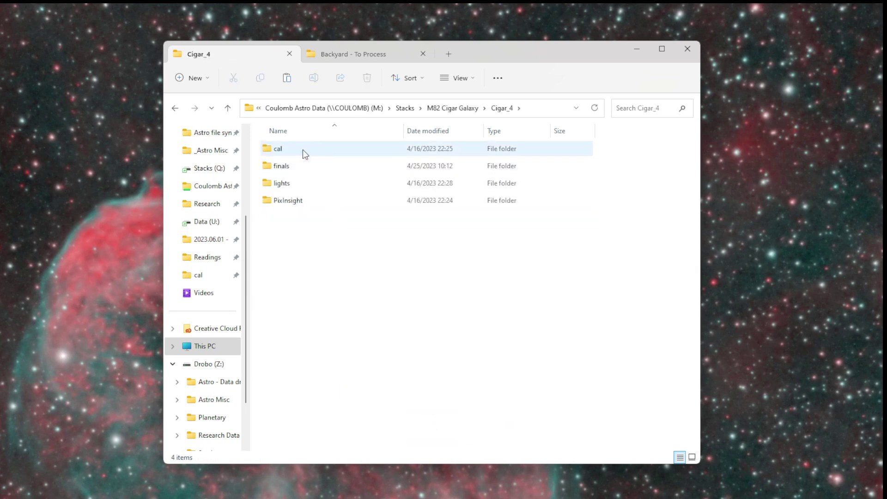
{"action": "left_click", "coordinate": [303, 149]}
{"action": "double_click", "coordinate": [303, 149]}
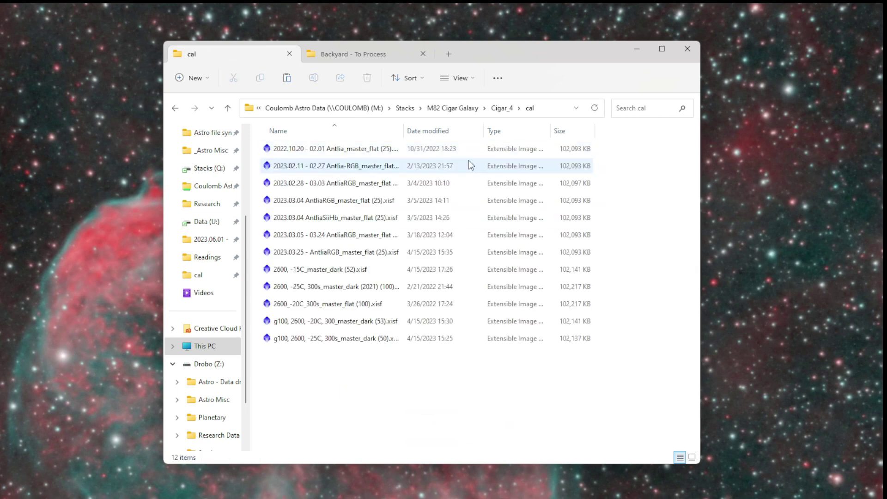
Select the seven master flats, then the master darks, clear the selection, and return to Stacks.
{"action": "left_click", "coordinate": [418, 151]}
{"action": "left_click", "coordinate": [412, 246], "text": "shift"}
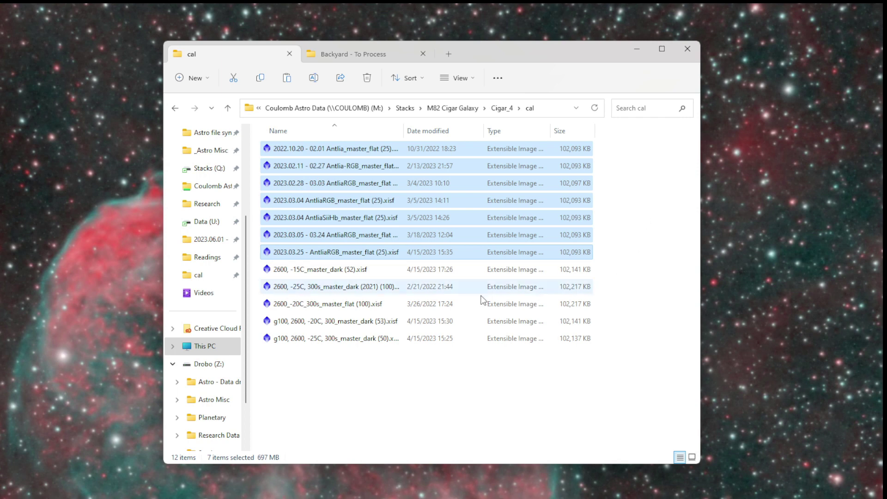
{"action": "left_click", "coordinate": [451, 273]}
{"action": "left_click", "coordinate": [445, 337], "text": "shift"}
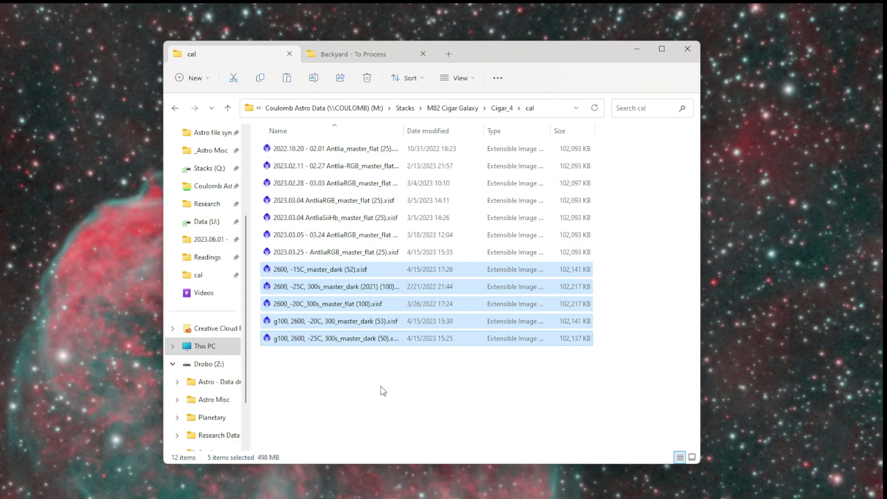
{"action": "left_click", "coordinate": [299, 363]}
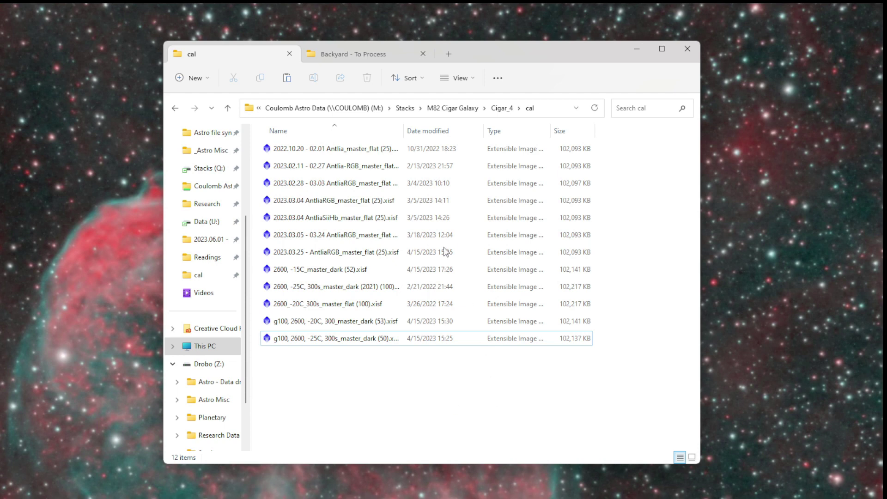
{"action": "left_click", "coordinate": [405, 109]}
Open the lights folder of M42 Orion Nebula's orion_17 session.
{"action": "double_click", "coordinate": [362, 375]}
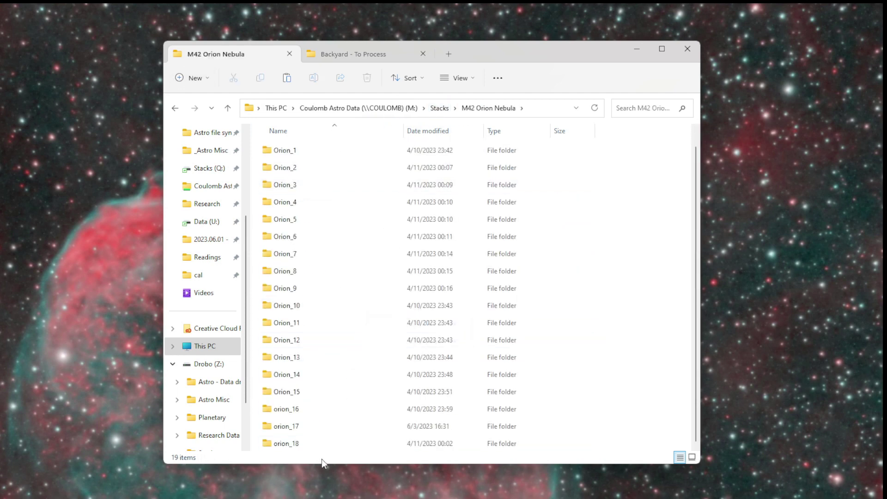
{"action": "double_click", "coordinate": [323, 426]}
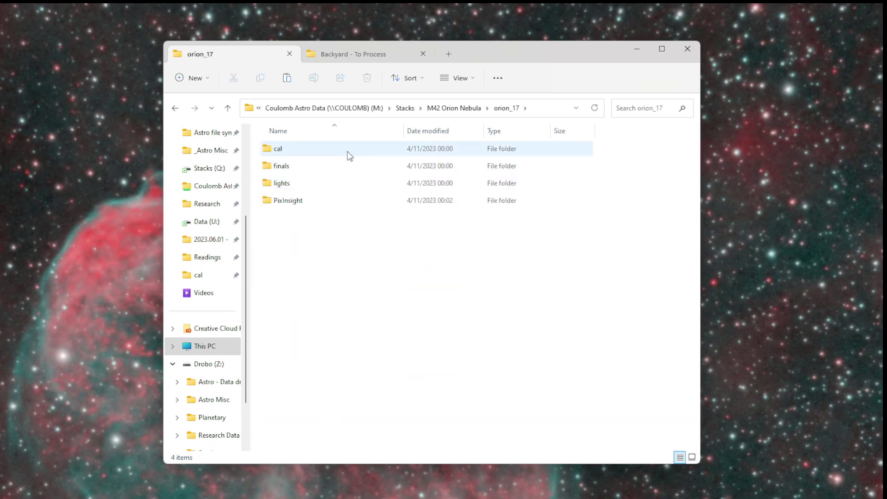
{"action": "double_click", "coordinate": [319, 185]}
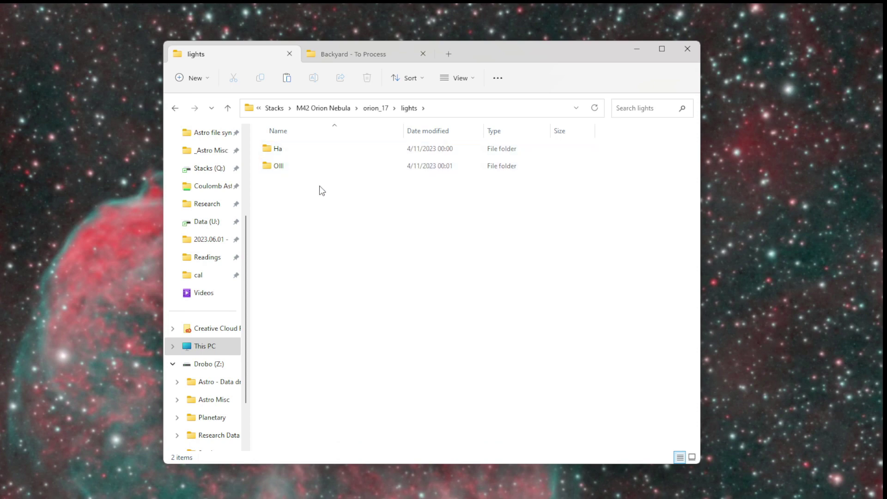
Browse the Ha and OIII light frame folders, then return to orion_17.
{"action": "double_click", "coordinate": [317, 148]}
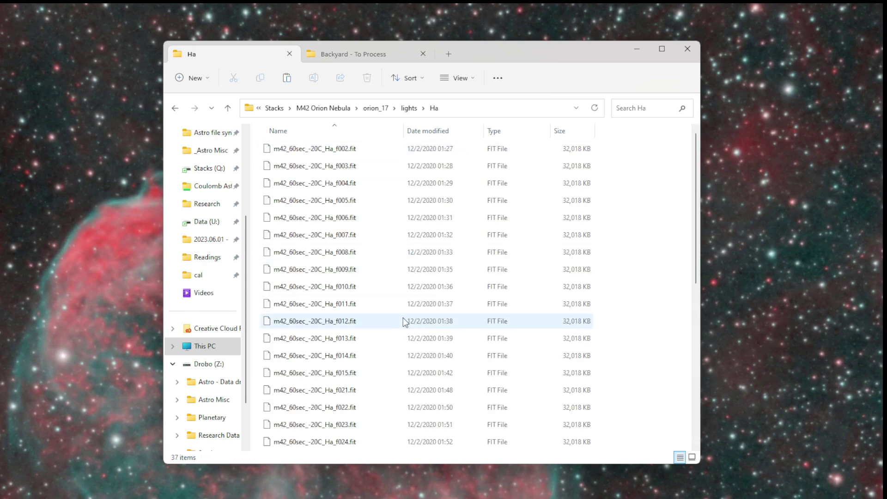
{"action": "scroll", "coordinate": [403, 318], "scroll_direction": "down", "scroll_amount": 3}
{"action": "key", "text": "alt+Left"}
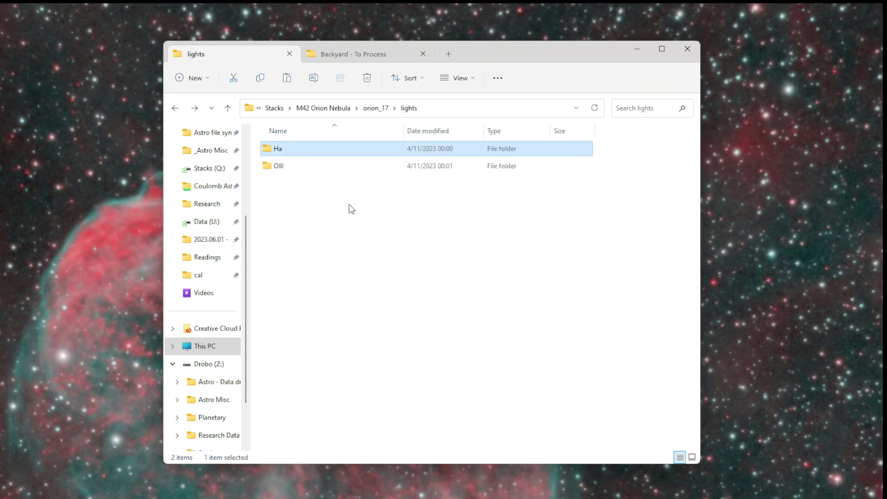
{"action": "double_click", "coordinate": [337, 169]}
{"action": "scroll", "coordinate": [428, 340], "scroll_direction": "down", "scroll_amount": 7}
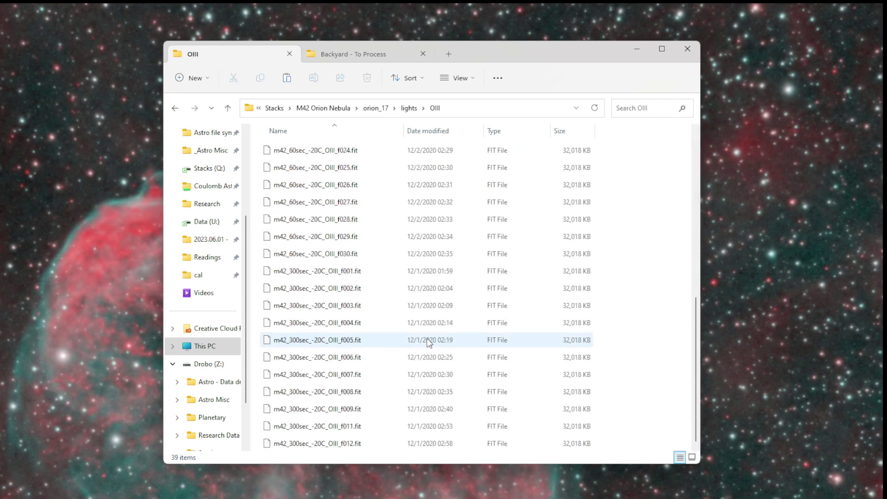
{"action": "key", "text": "alt+Left"}
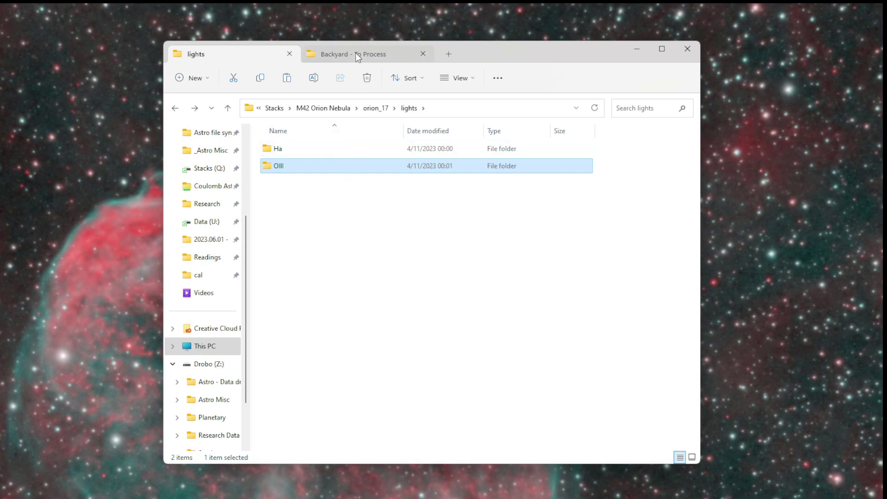
{"action": "left_click", "coordinate": [379, 108]}
{"action": "double_click", "coordinate": [329, 204]}
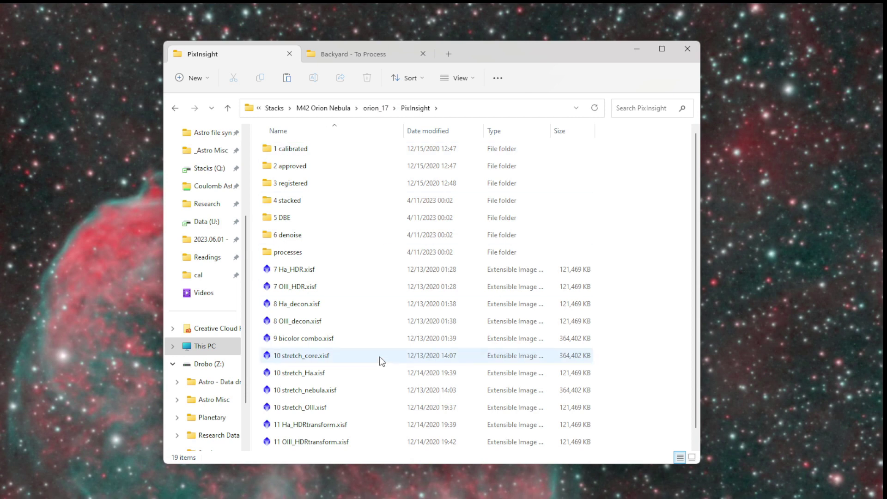
{"action": "scroll", "coordinate": [381, 361], "scroll_direction": "down", "scroll_amount": 1}
{"action": "scroll", "coordinate": [384, 373], "scroll_direction": "up", "scroll_amount": 1}
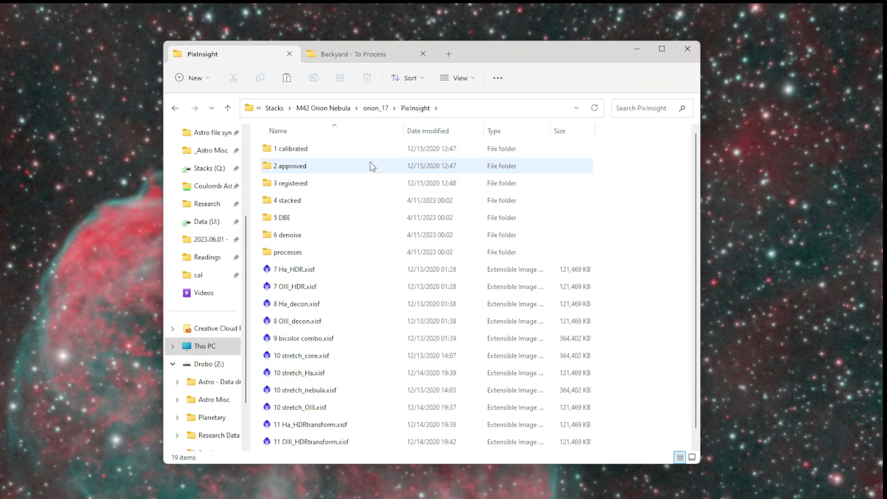
{"action": "left_click", "coordinate": [370, 149]}
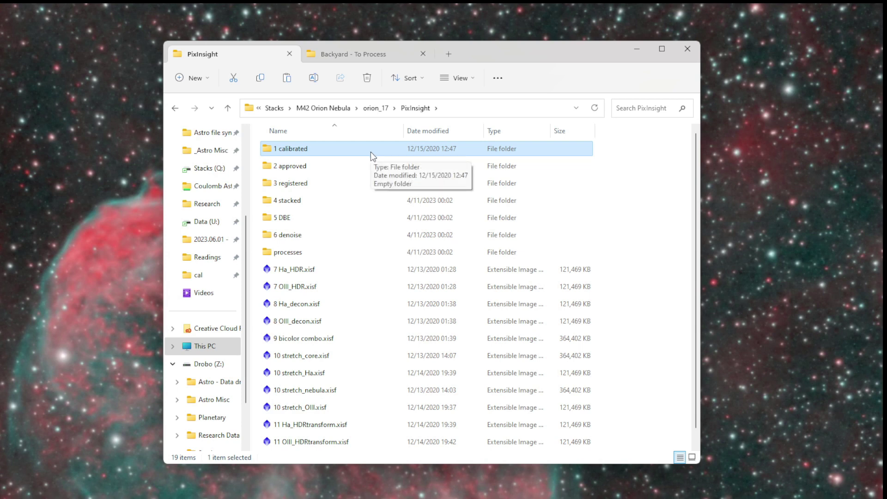
{"action": "left_click", "coordinate": [371, 167]}
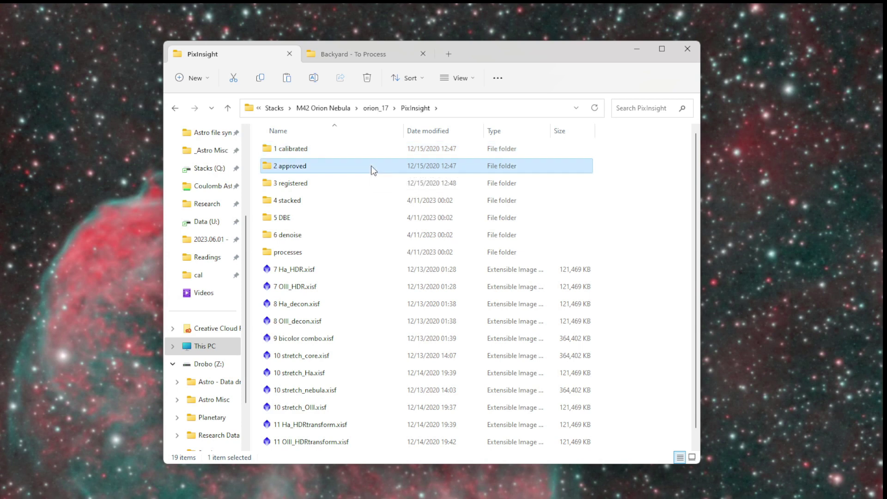
{"action": "left_click", "coordinate": [379, 192]}
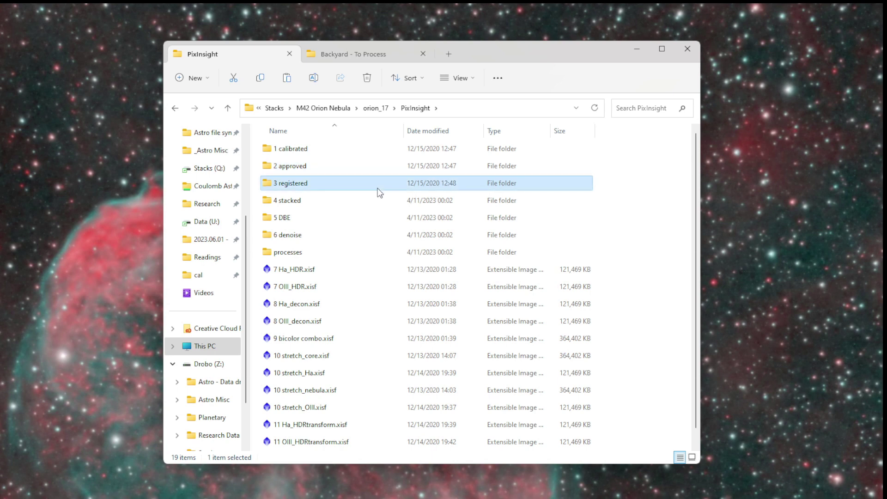
{"action": "left_click", "coordinate": [382, 204]}
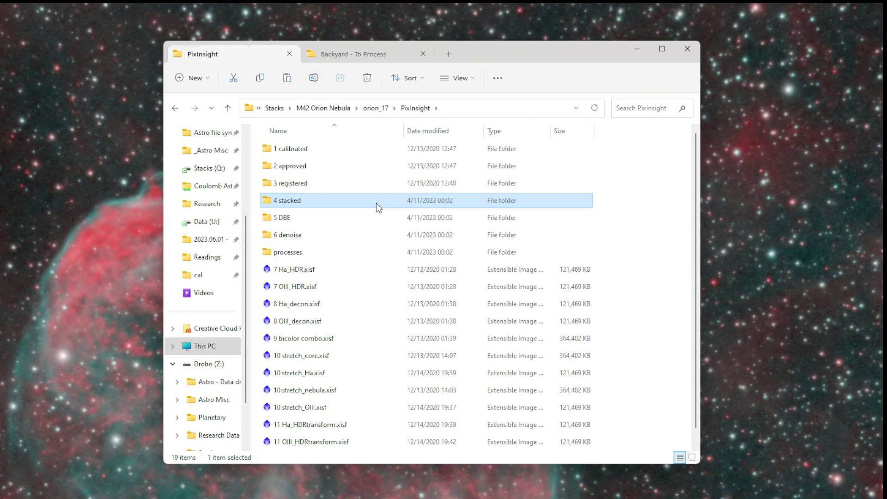
{"action": "mouse_move", "coordinate": [376, 203]}
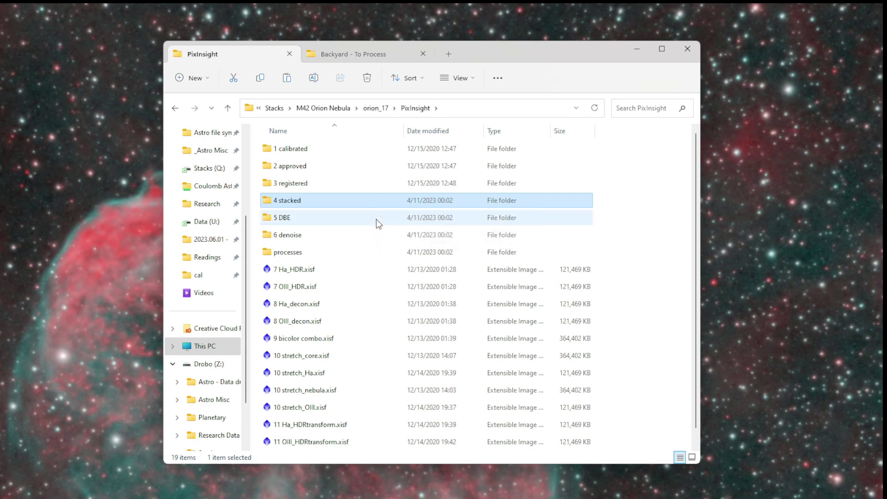
{"action": "double_click", "coordinate": [376, 219]}
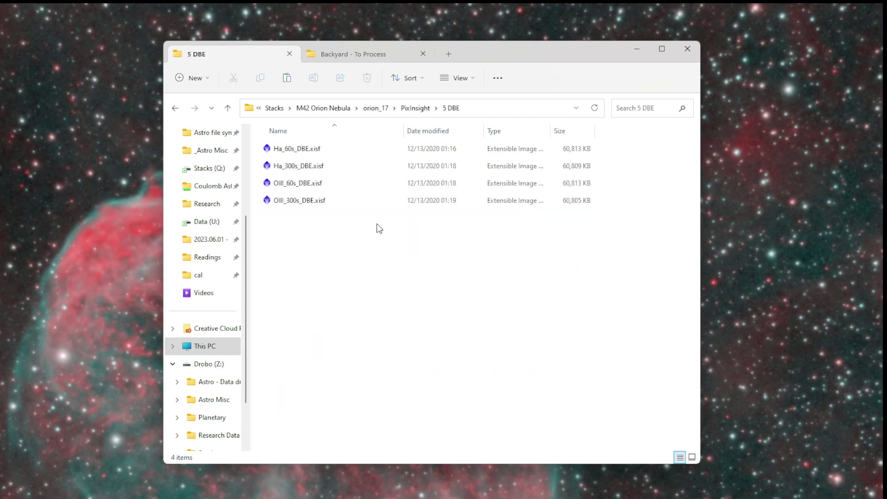
{"action": "key", "text": "alt+Left"}
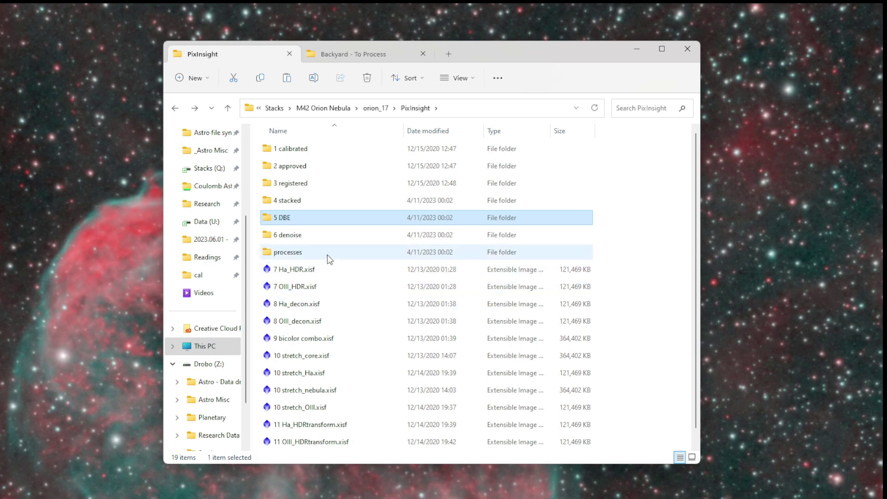
{"action": "scroll", "coordinate": [333, 284], "scroll_direction": "down", "scroll_amount": 1}
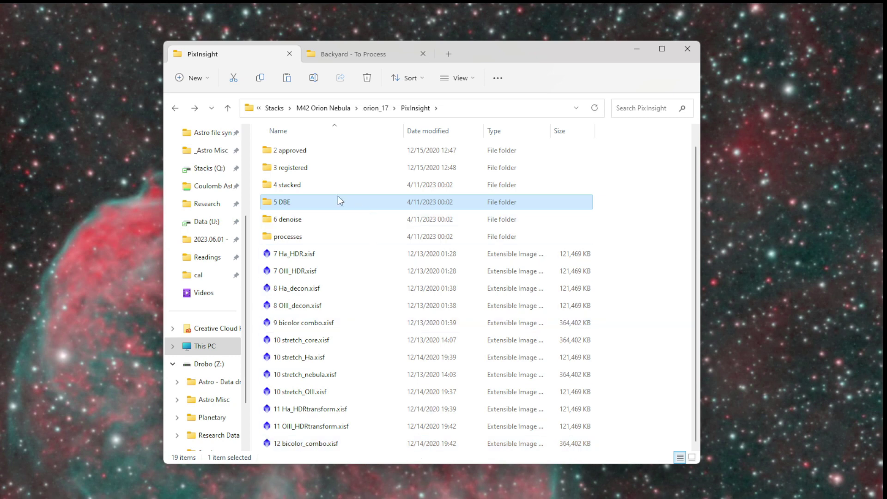
{"action": "double_click", "coordinate": [315, 185]}
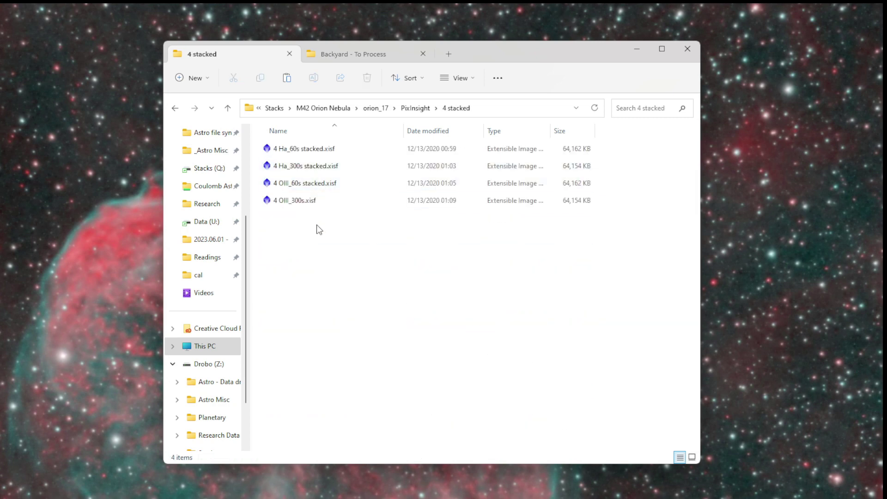
{"action": "key", "text": "alt+Left"}
{"action": "double_click", "coordinate": [317, 224]}
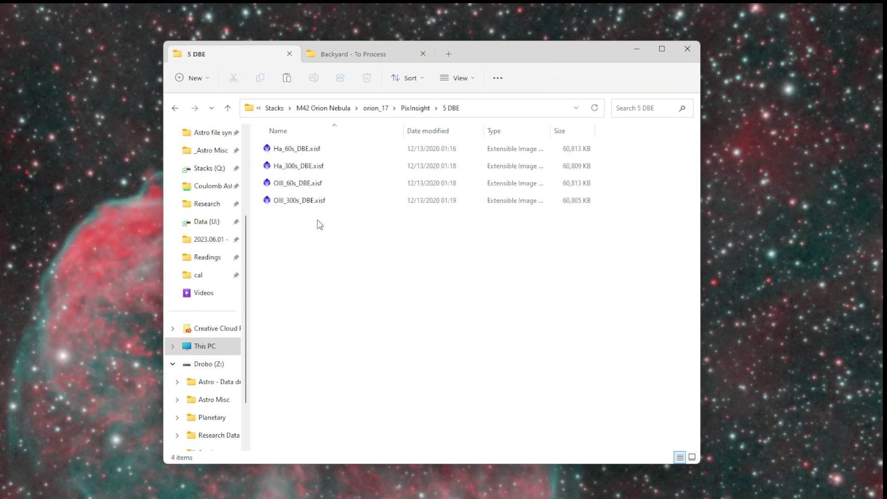
{"action": "key", "text": "alt+Left"}
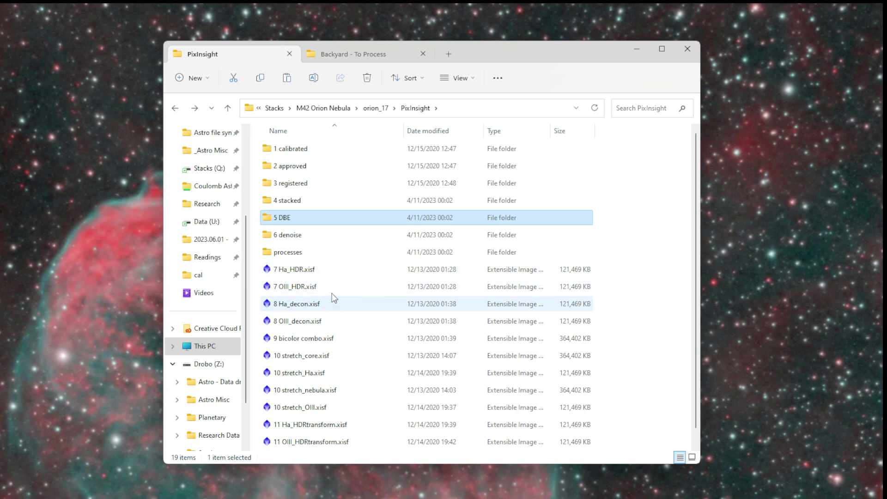
{"action": "left_click", "coordinate": [330, 274]}
{"action": "left_click", "coordinate": [336, 291]}
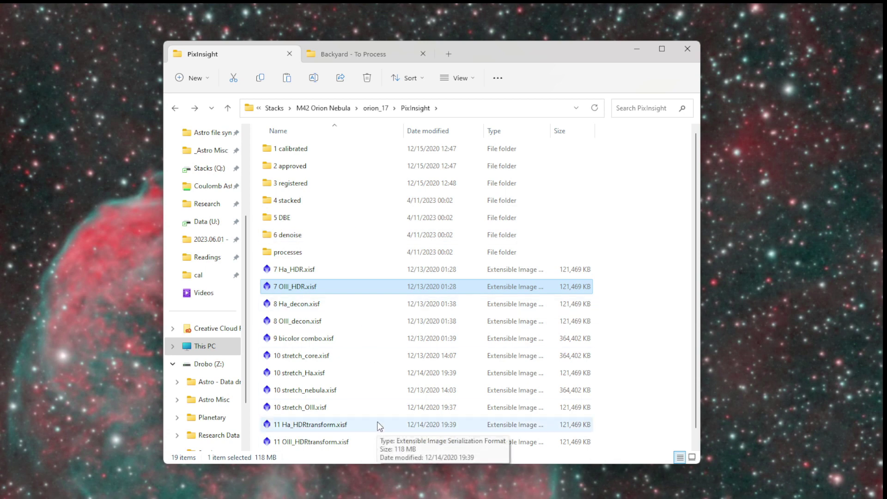
{"action": "left_click", "coordinate": [363, 257]}
{"action": "double_click", "coordinate": [364, 257]}
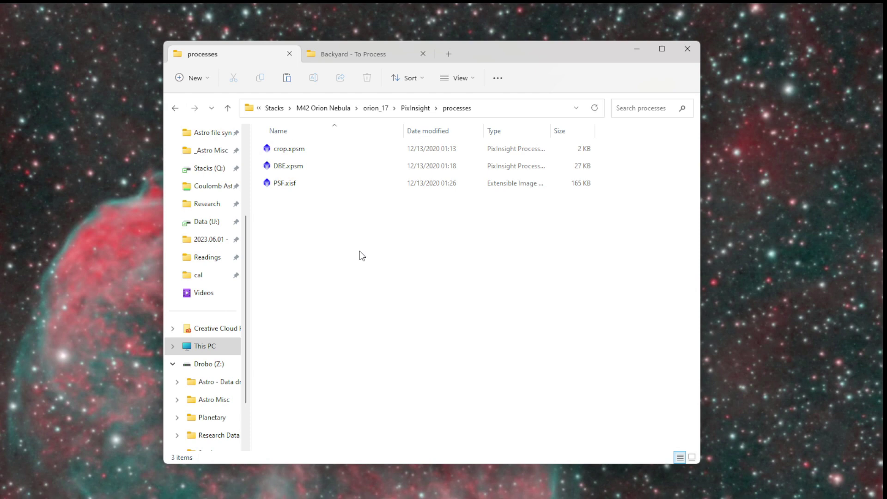
Check the sizes of crop.xpsm (2 KB), DBE.xpsm (27 KB) and PSF.xisf (165 KB).
{"action": "left_click", "coordinate": [335, 151]}
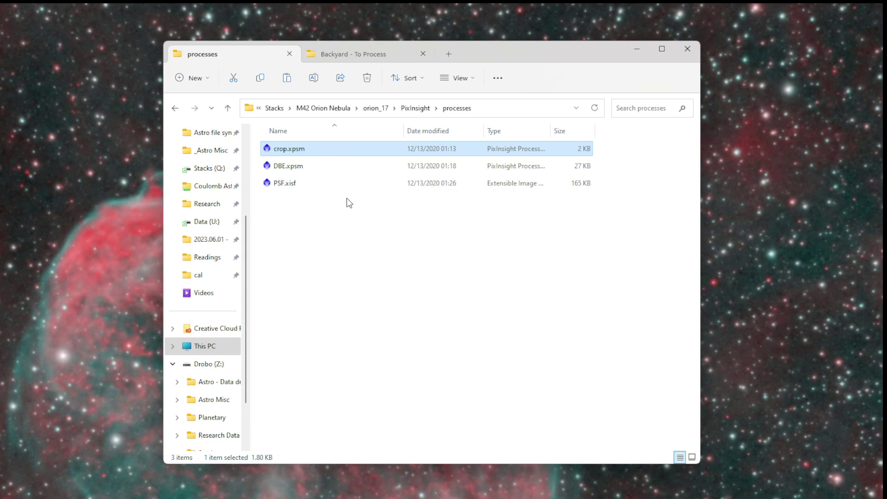
{"action": "left_click", "coordinate": [337, 166]}
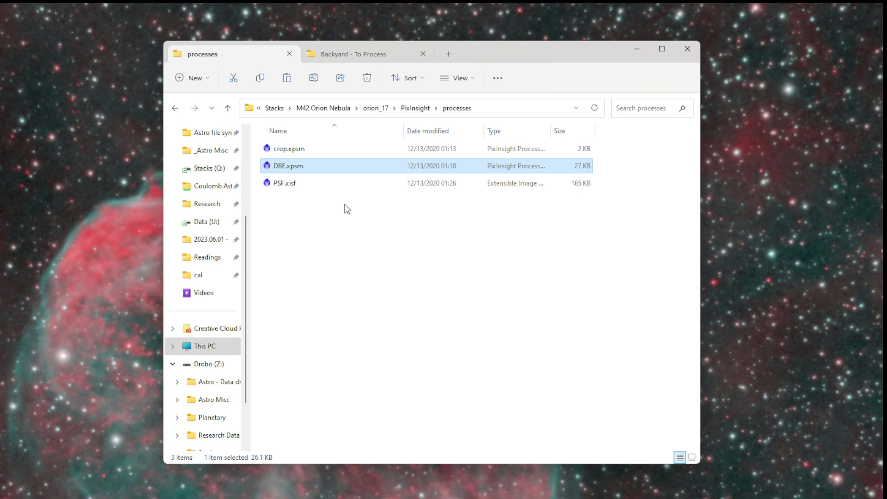
{"action": "left_click", "coordinate": [335, 186]}
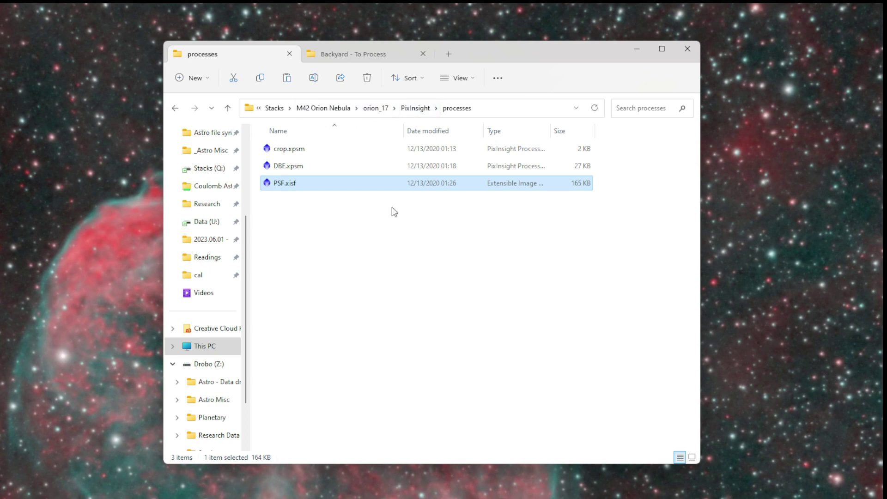
Go up to Stacks, open M45 Pleadies > pleiades_13 > finals, and open stats.txt.
{"action": "left_click", "coordinate": [371, 109]}
{"action": "left_click", "coordinate": [365, 317]}
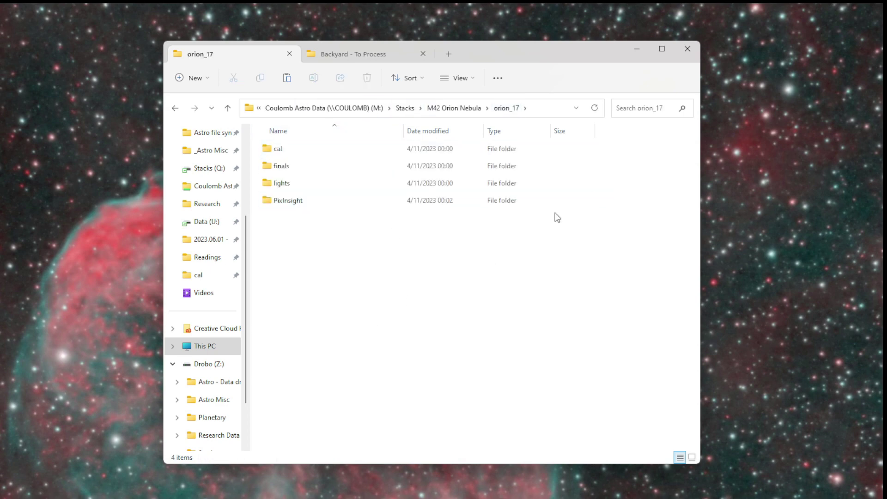
{"action": "left_click", "coordinate": [405, 108]}
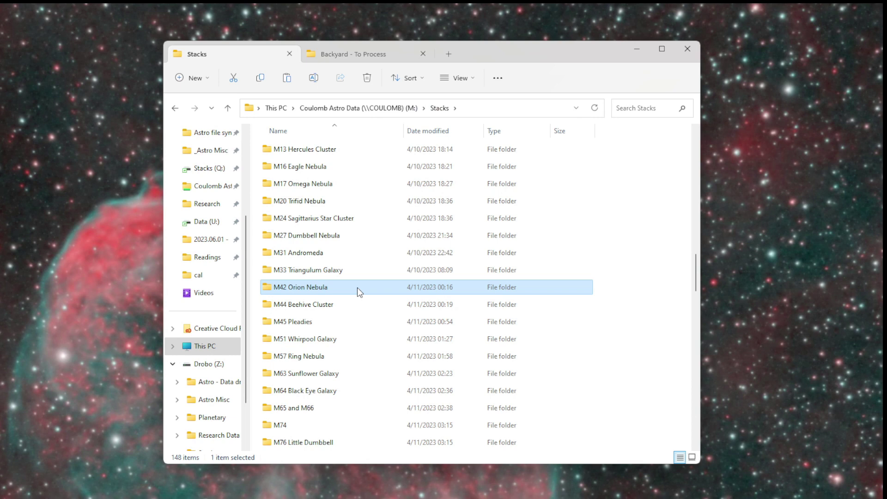
{"action": "double_click", "coordinate": [355, 321]}
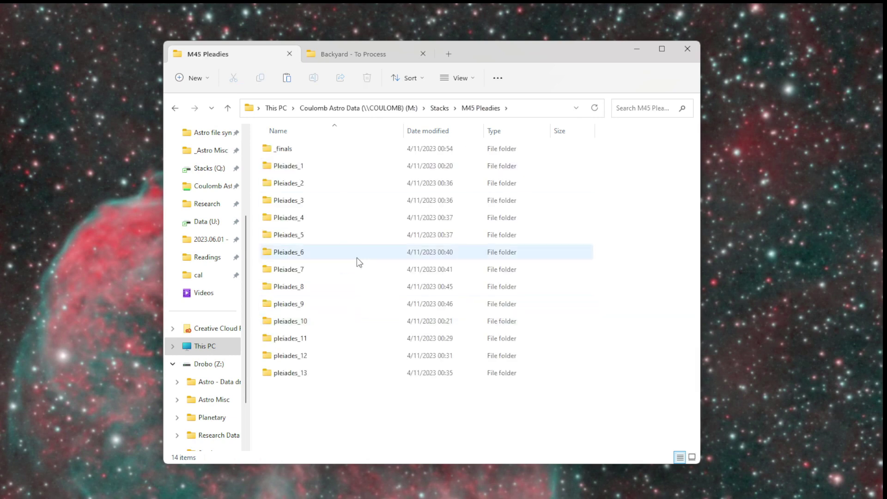
{"action": "double_click", "coordinate": [351, 375]}
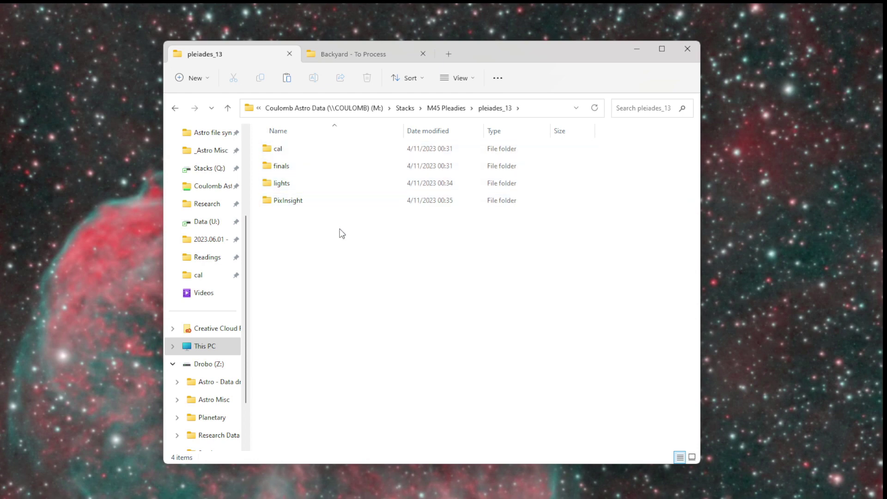
{"action": "double_click", "coordinate": [359, 168]}
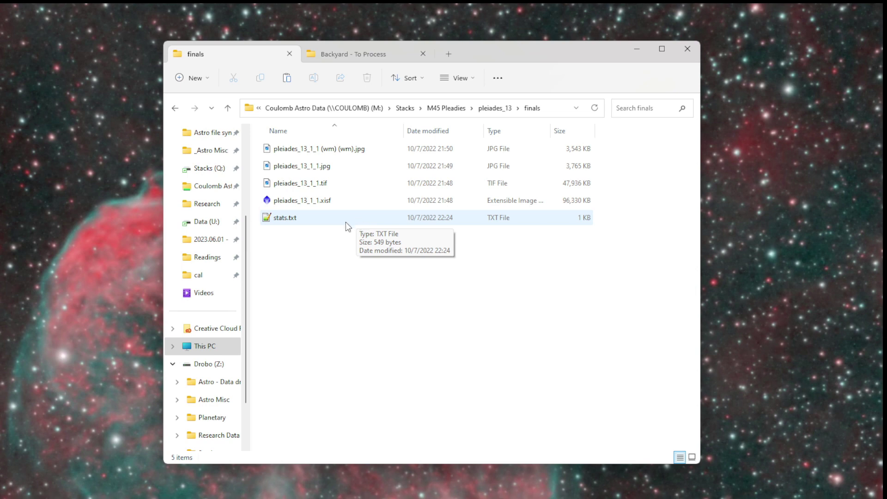
{"action": "double_click", "coordinate": [339, 222]}
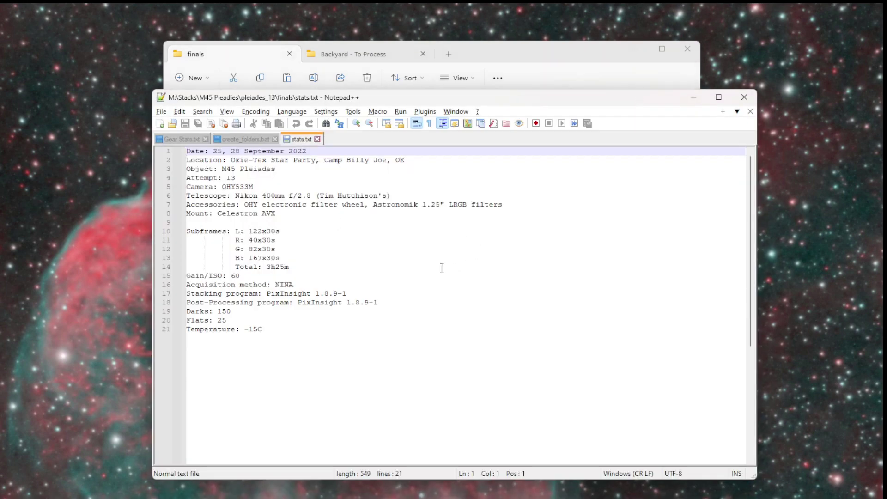
{"action": "left_click", "coordinate": [361, 334]}
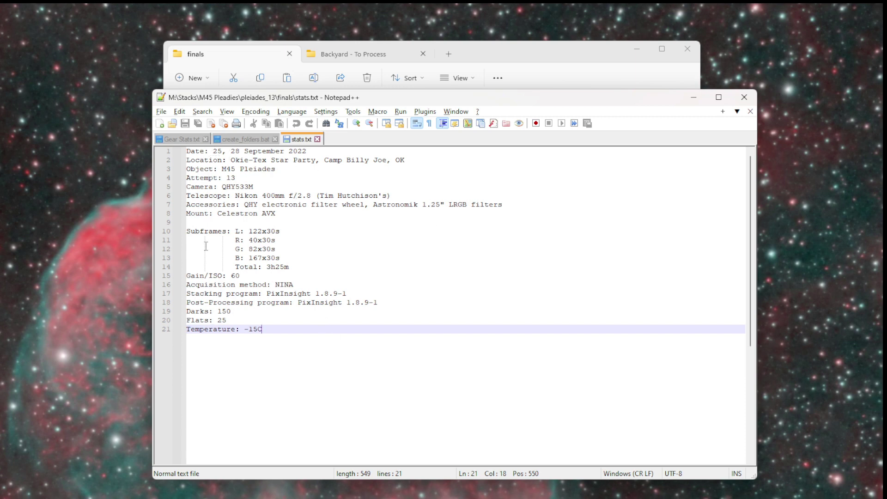
{"action": "left_click", "coordinate": [203, 151]}
{"action": "left_click", "coordinate": [203, 160]}
{"action": "left_click", "coordinate": [204, 169]}
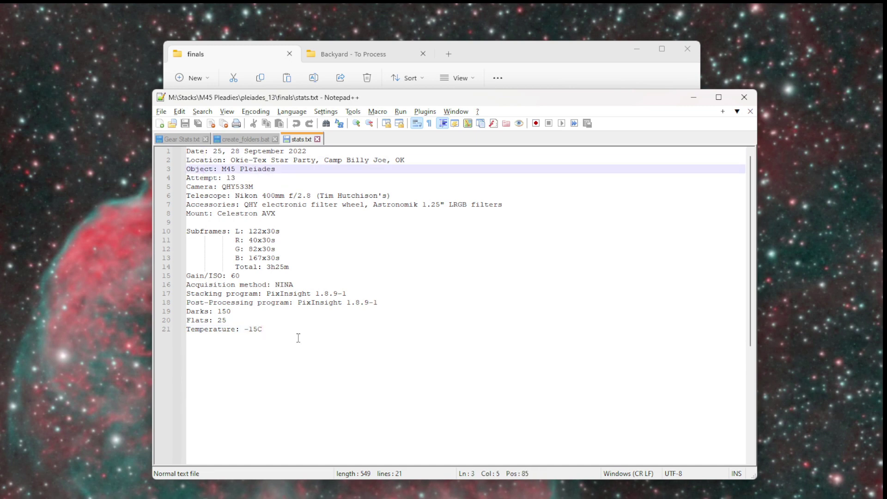
{"action": "left_click", "coordinate": [326, 222]}
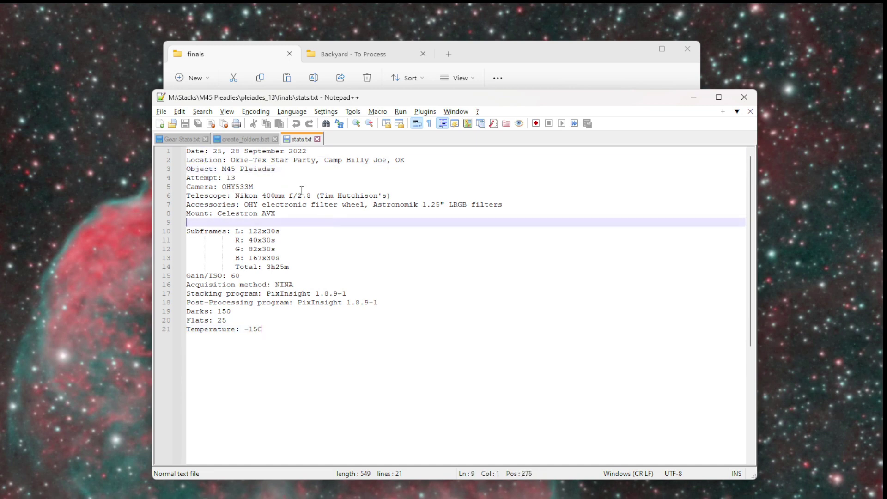
{"action": "left_click", "coordinate": [201, 151]}
{"action": "left_click", "coordinate": [323, 153]}
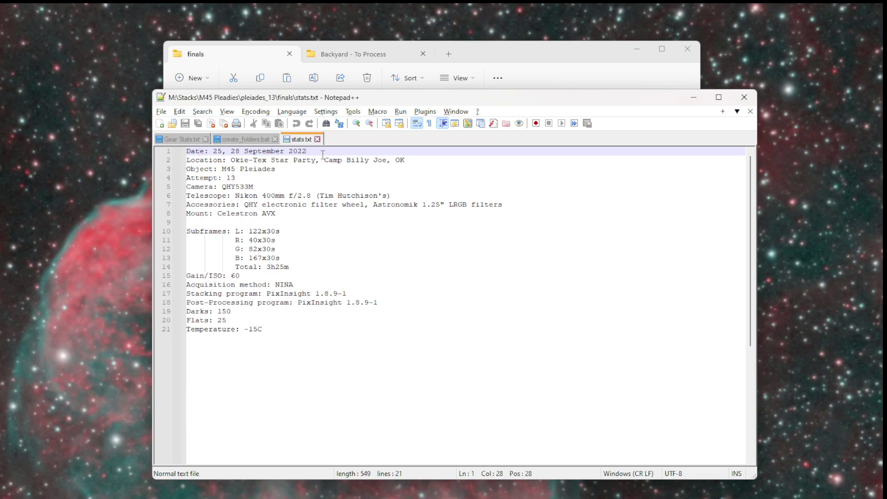
{"action": "left_click", "coordinate": [432, 163]}
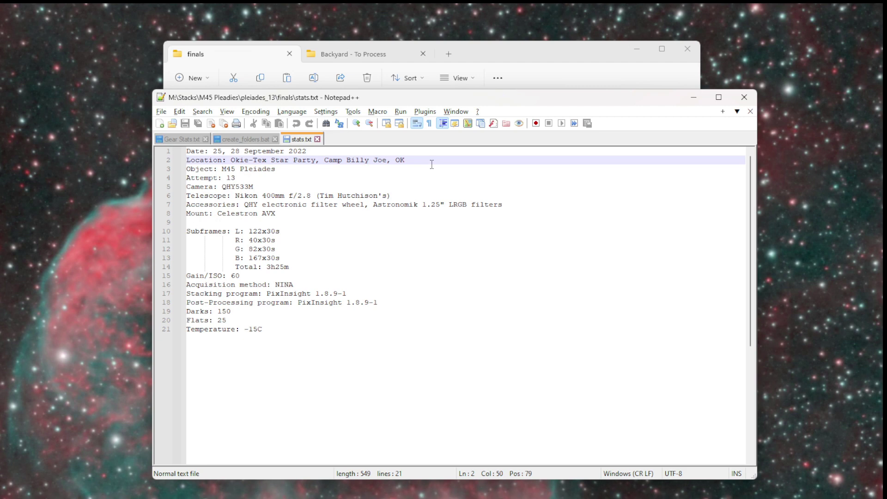
{"action": "left_click", "coordinate": [284, 171]}
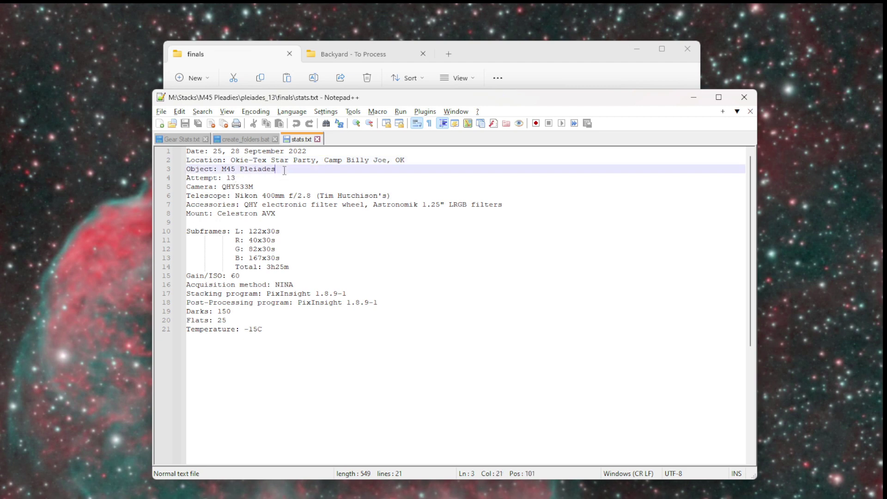
{"action": "left_click", "coordinate": [250, 178]}
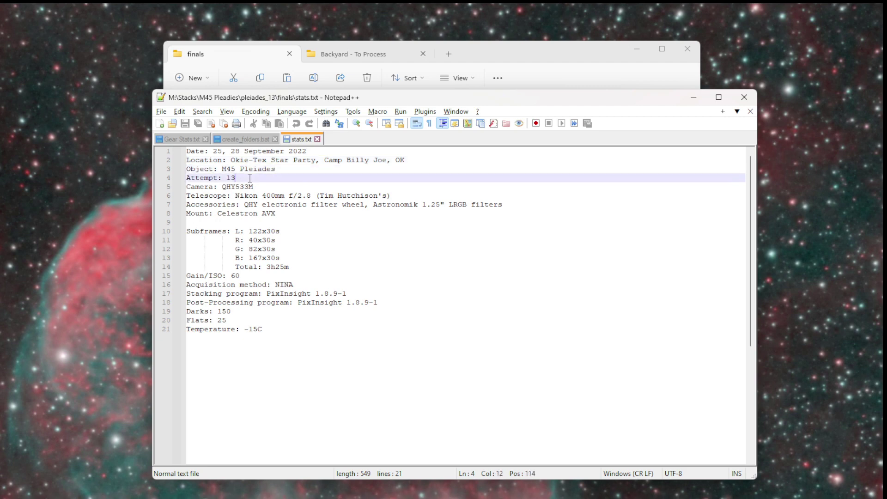
{"action": "left_click", "coordinate": [277, 188]}
{"action": "left_click", "coordinate": [399, 196]}
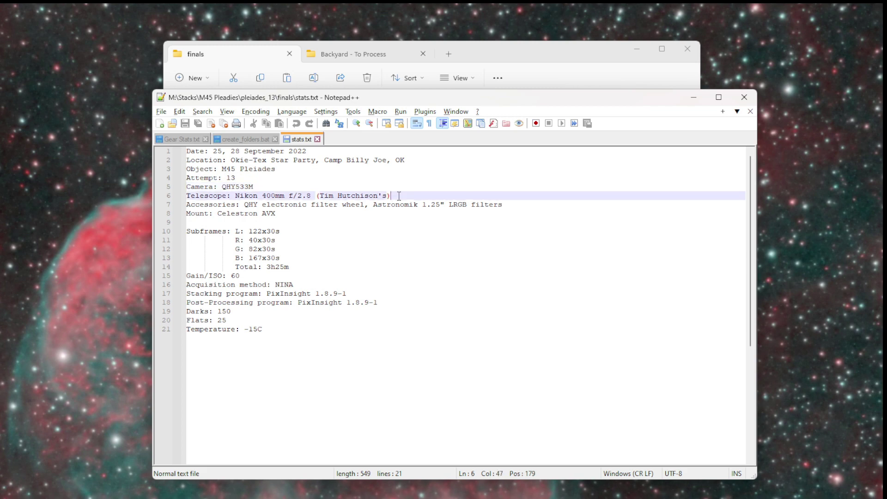
{"action": "left_click", "coordinate": [512, 206]}
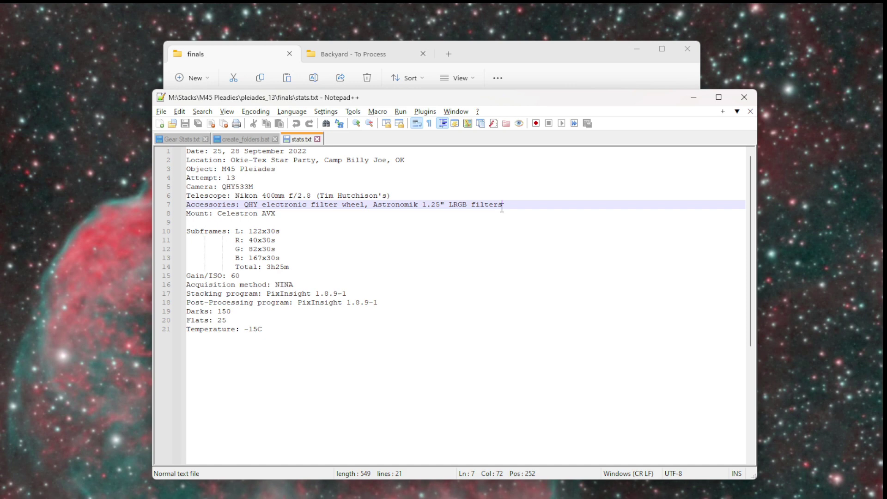
{"action": "left_click", "coordinate": [296, 214]}
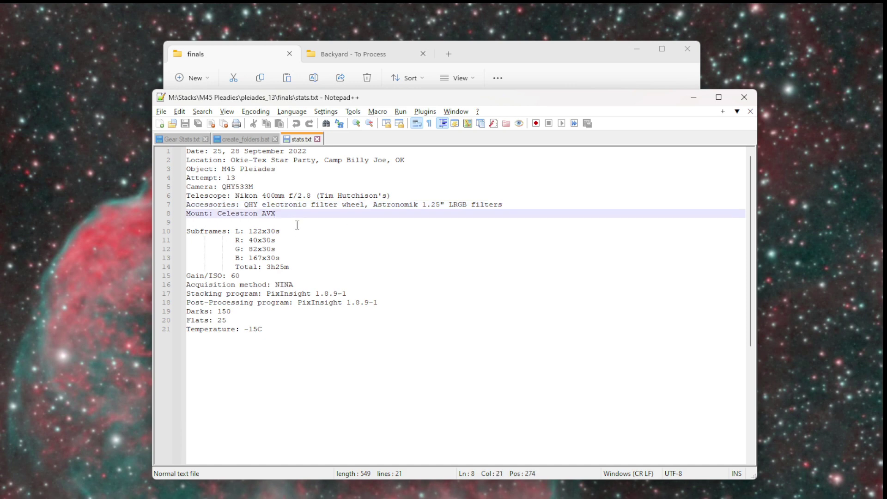
{"action": "left_click", "coordinate": [297, 231]}
{"action": "left_click", "coordinate": [287, 241]}
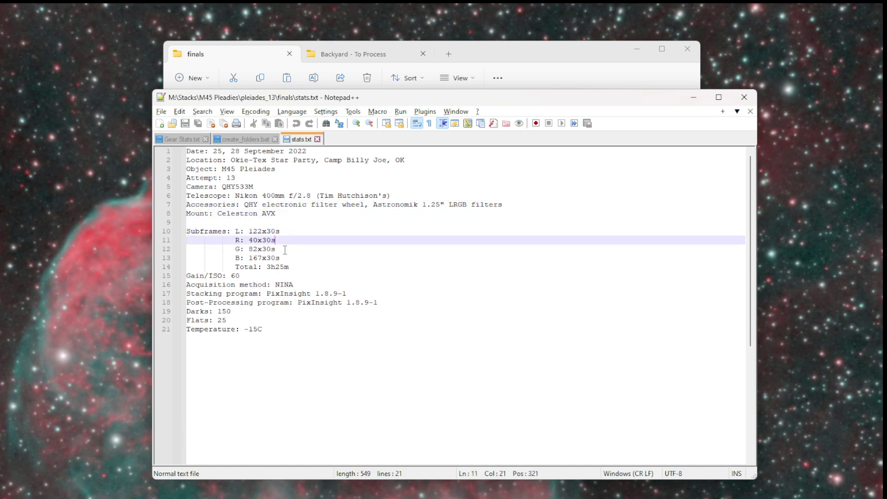
{"action": "left_click", "coordinate": [288, 250]}
{"action": "left_click", "coordinate": [289, 258]}
{"action": "left_click", "coordinate": [297, 266]}
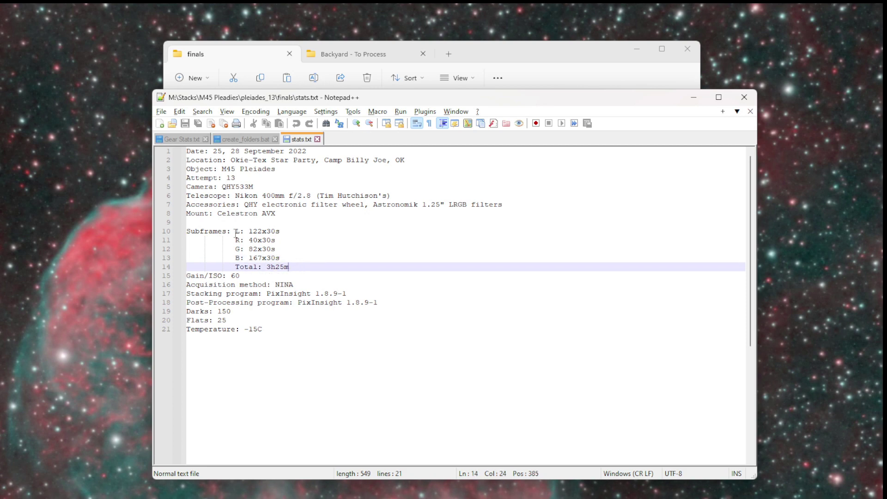
{"action": "left_click", "coordinate": [241, 276]}
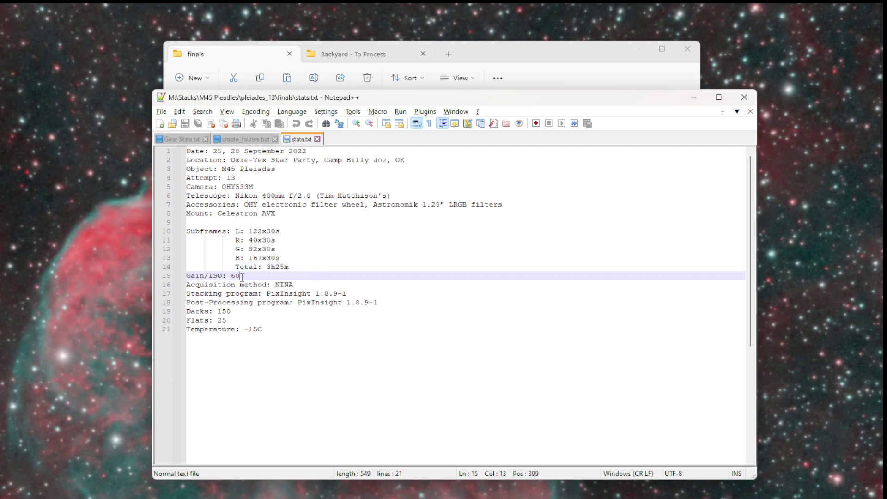
{"action": "left_click", "coordinate": [314, 286]}
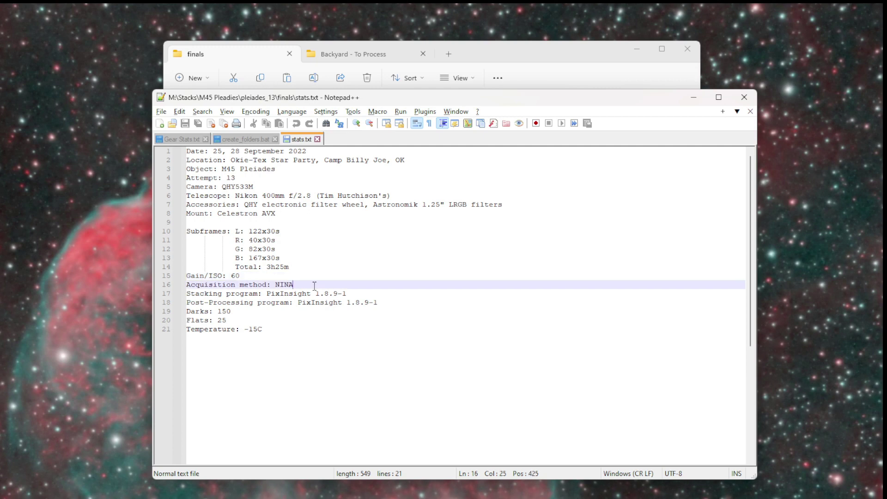
{"action": "left_click", "coordinate": [373, 295]}
{"action": "left_click", "coordinate": [405, 305]}
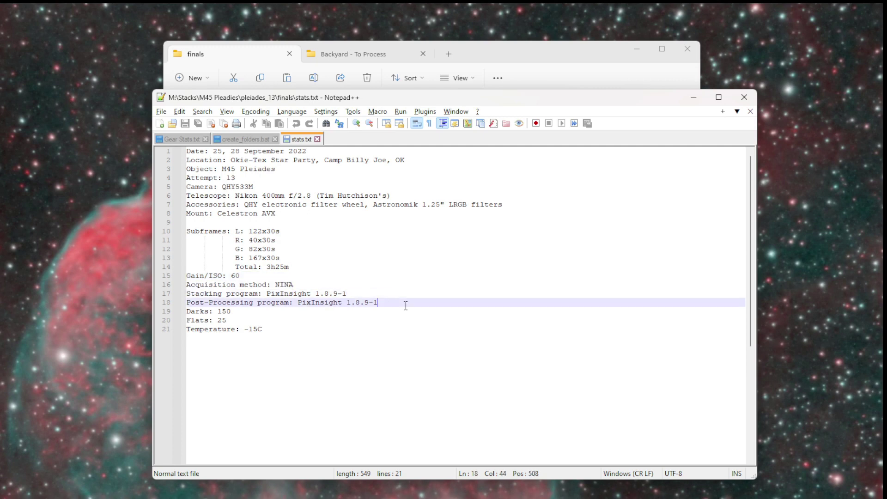
{"action": "left_click", "coordinate": [264, 314]}
{"action": "left_click", "coordinate": [261, 321]}
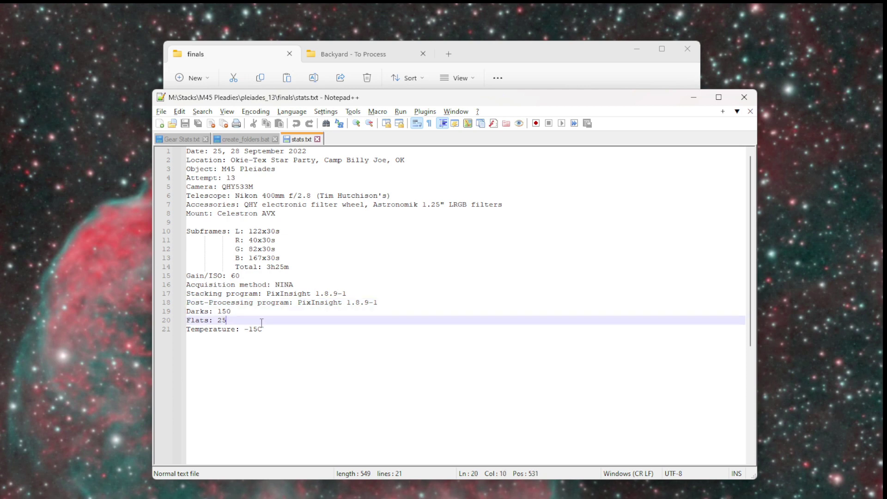
{"action": "left_click", "coordinate": [299, 331]}
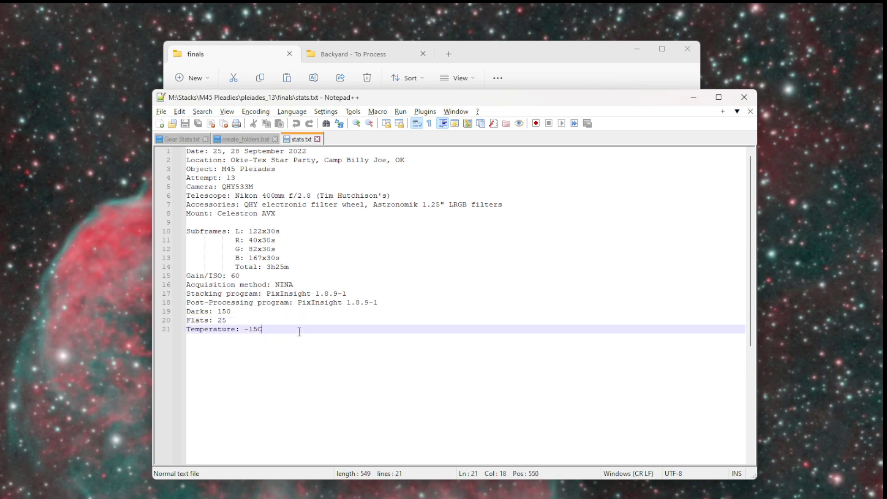
{"action": "left_click", "coordinate": [318, 139]}
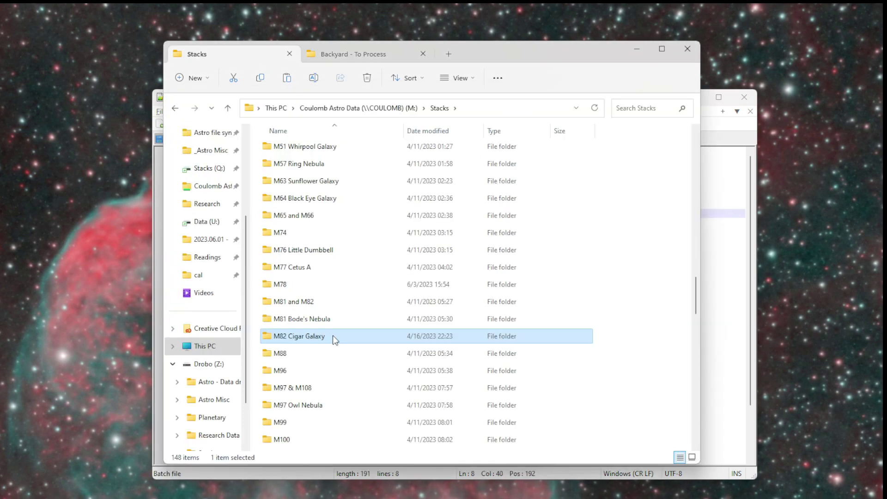
Open M82 Cigar Galaxy > Cigar_4 > finals and open its stats.txt in Notepad++.
{"action": "double_click", "coordinate": [333, 335]}
{"action": "left_click", "coordinate": [330, 220]}
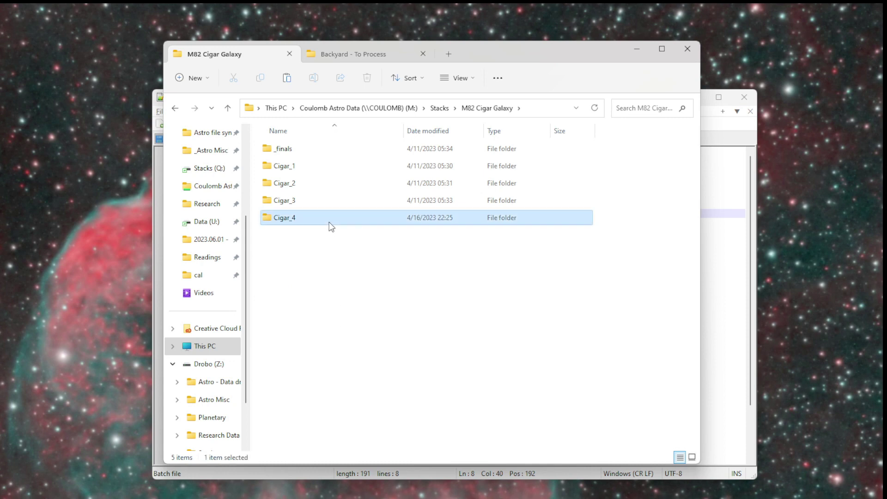
{"action": "double_click", "coordinate": [329, 222]}
{"action": "double_click", "coordinate": [325, 167]}
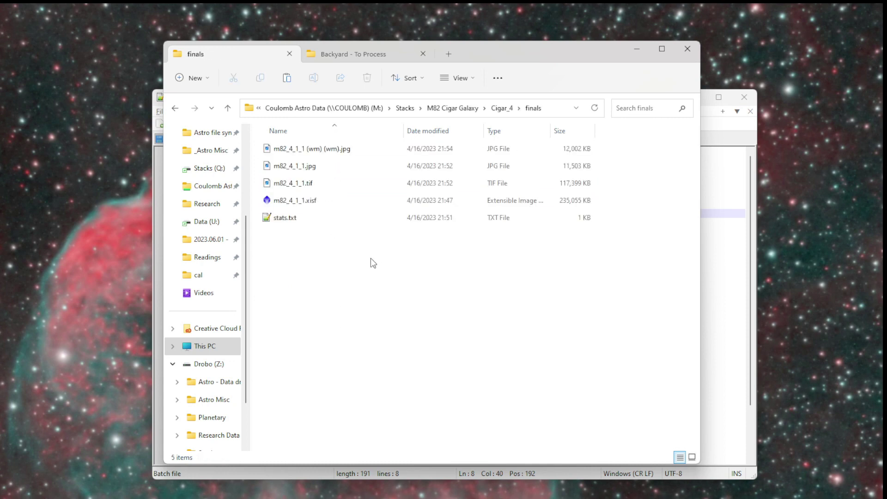
{"action": "double_click", "coordinate": [338, 223]}
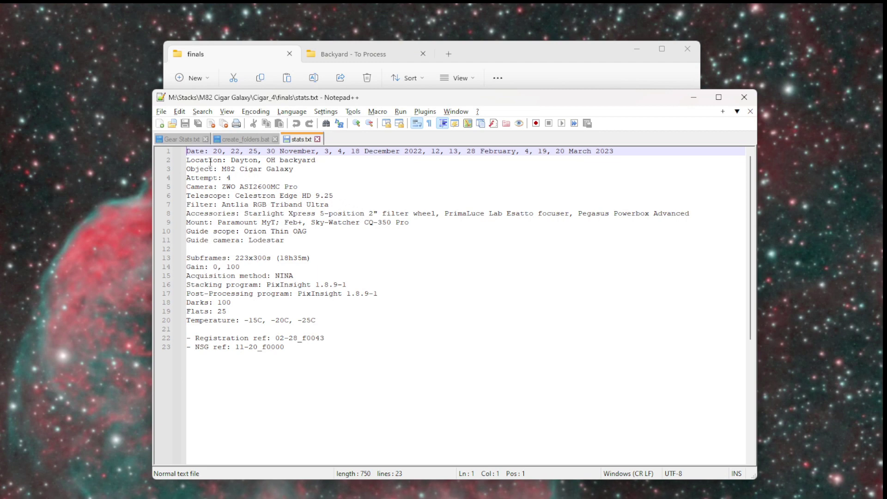
Review the imaging dates, location, camera, guide camera and mount entries in stats.txt.
{"action": "left_click_drag", "start_coordinate": [625, 153], "coordinate": [185, 154]}
{"action": "left_click", "coordinate": [391, 162]}
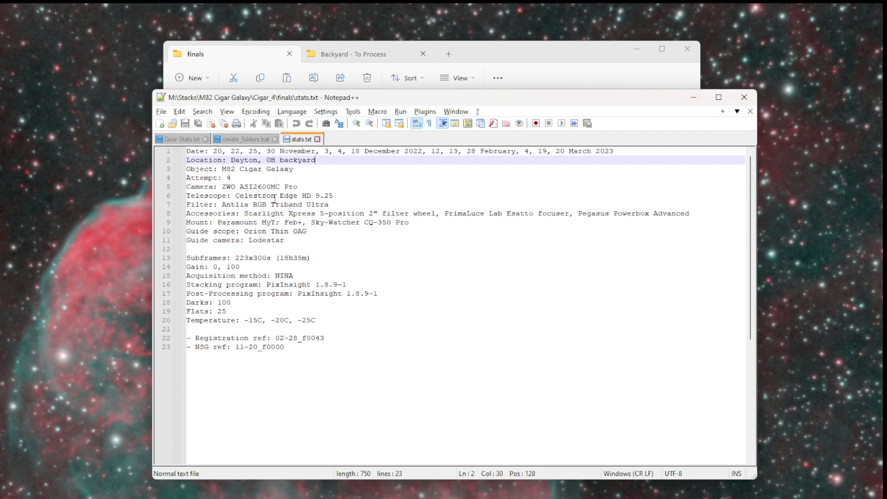
{"action": "left_click", "coordinate": [205, 169]}
{"action": "left_click", "coordinate": [206, 178]}
{"action": "left_click", "coordinate": [208, 187]}
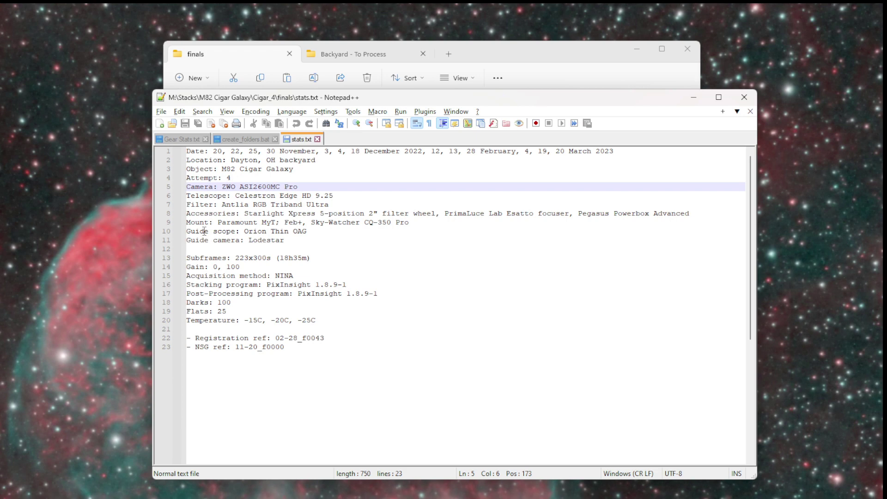
{"action": "left_click", "coordinate": [225, 231]}
{"action": "left_click", "coordinate": [226, 240]}
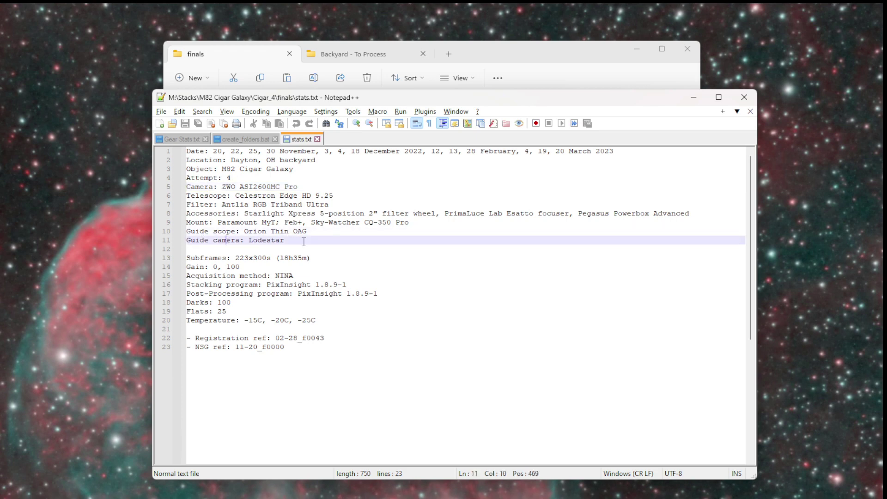
{"action": "left_click", "coordinate": [338, 241]}
{"action": "left_click", "coordinate": [429, 225]}
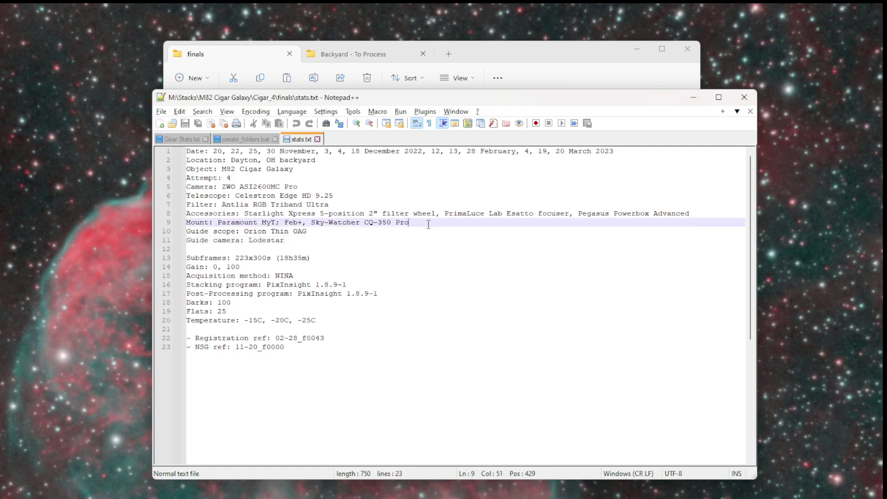
Review the subframes total, NSG reference, and highlight registration reference 02-28_f0043.
{"action": "left_click", "coordinate": [317, 258]}
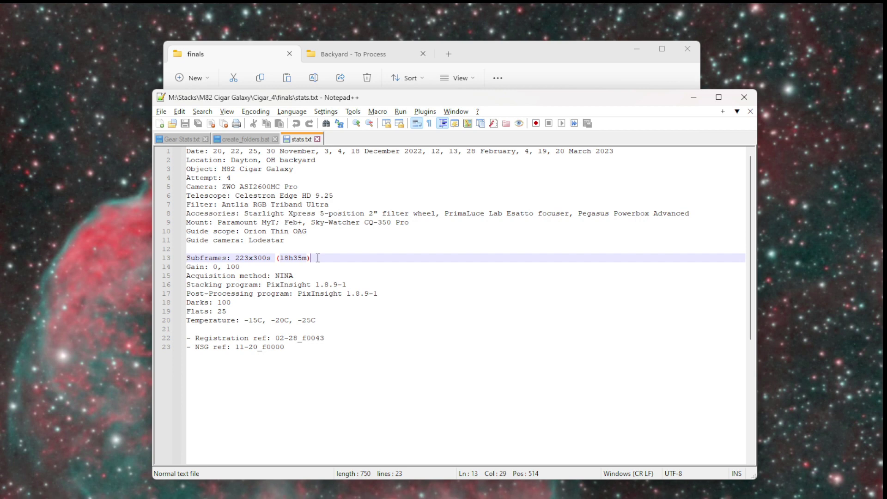
{"action": "left_click", "coordinate": [305, 349]}
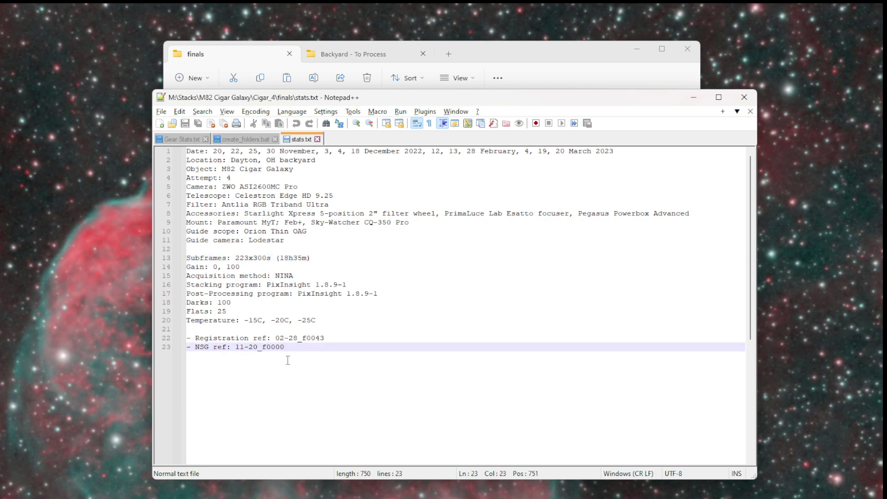
{"action": "left_click", "coordinate": [334, 339]}
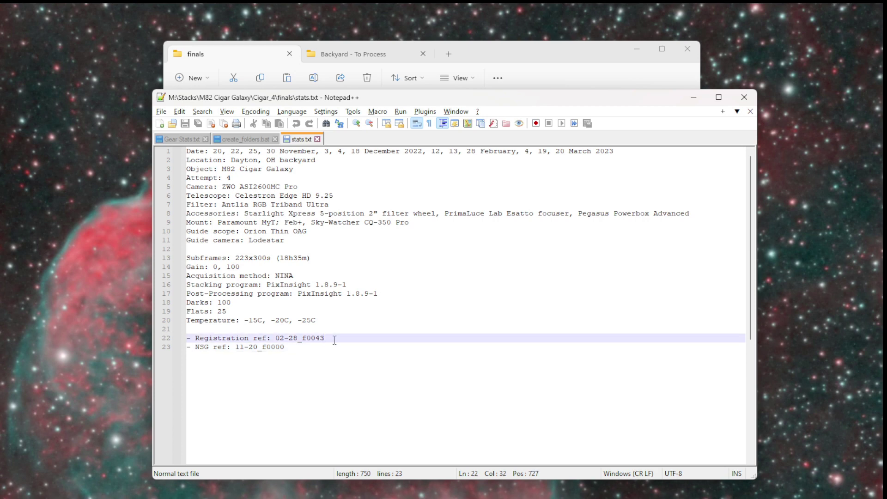
{"action": "left_click", "coordinate": [307, 349]}
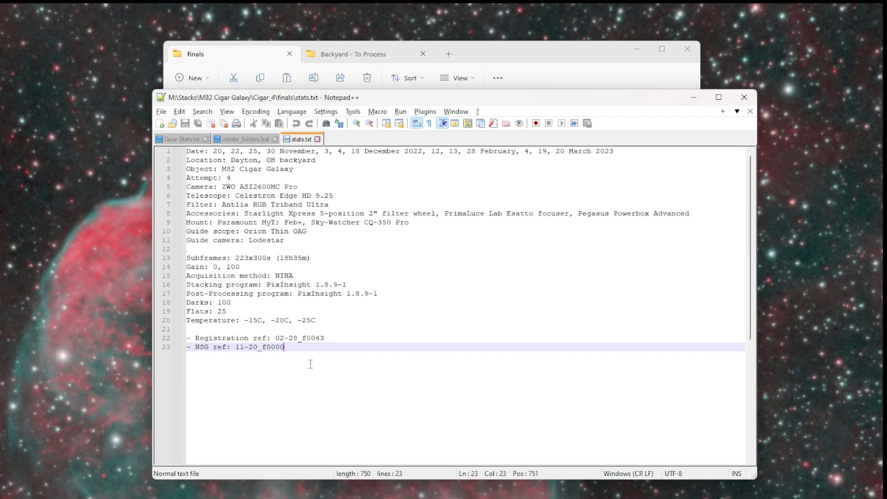
{"action": "left_click", "coordinate": [326, 338]}
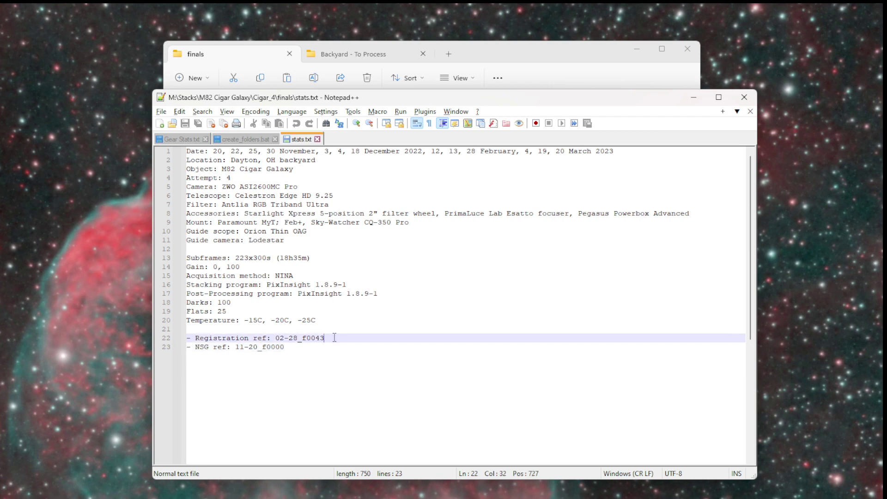
{"action": "left_click_drag", "start_coordinate": [331, 338], "coordinate": [294, 338]}
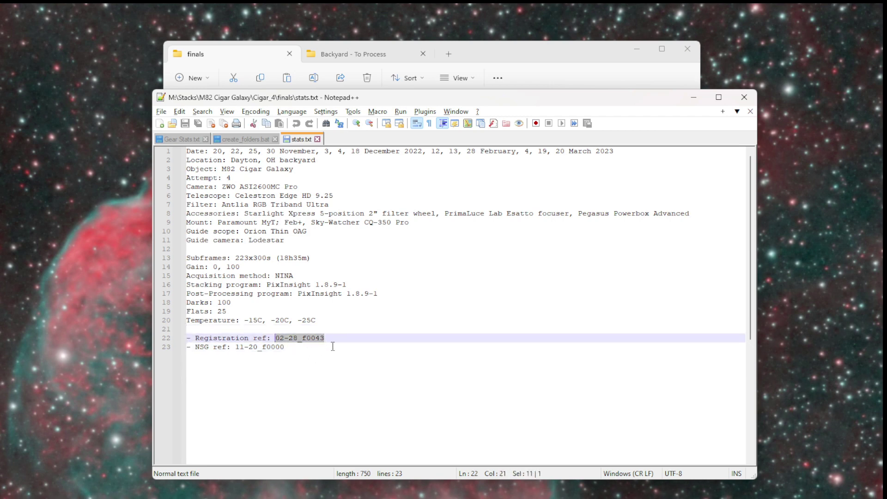
{"action": "left_click", "coordinate": [333, 346]}
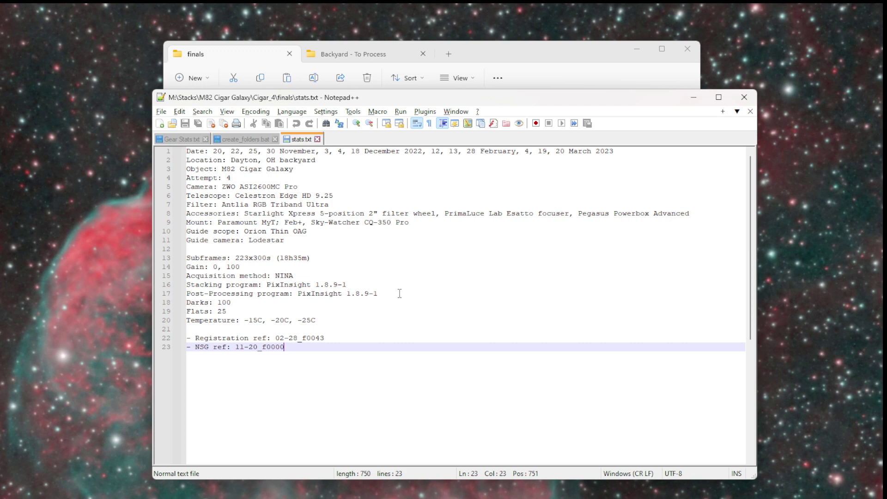
Close Notepad++, browse the Backyard - To Process targets, and open m97 owl (c9.25).
{"action": "key", "text": "alt+F4"}
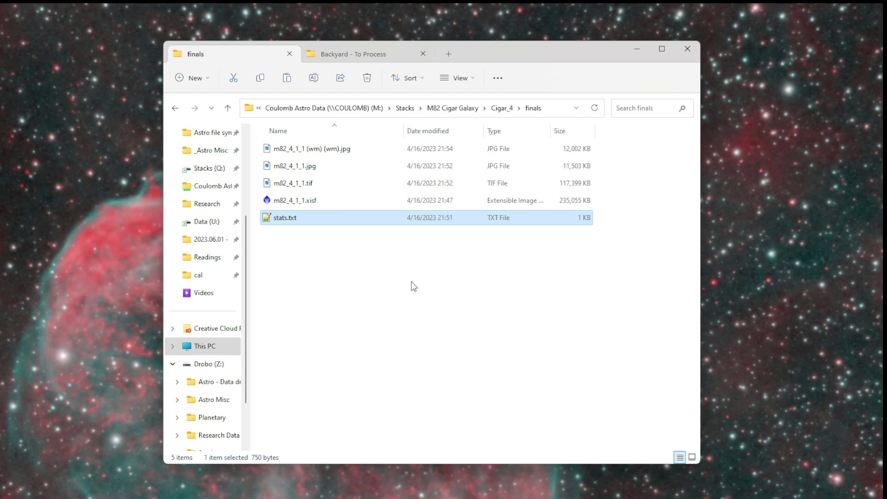
{"action": "left_click", "coordinate": [352, 57]}
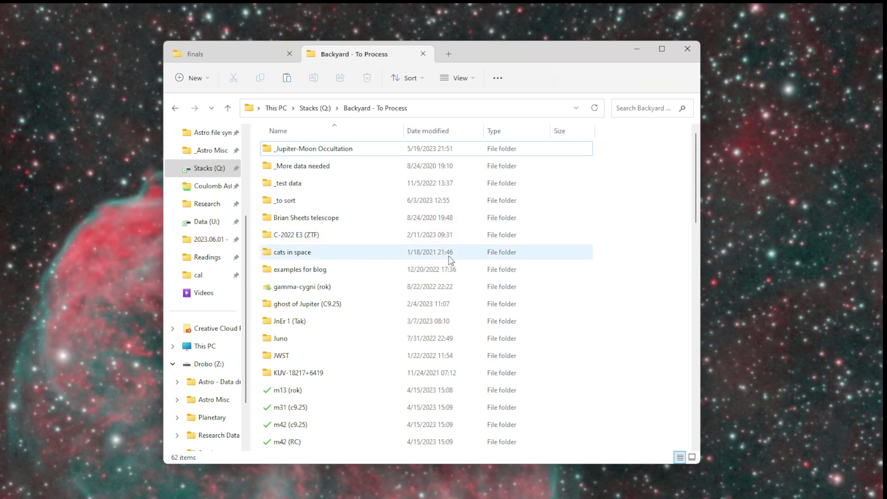
{"action": "scroll", "coordinate": [450, 259], "scroll_direction": "down", "scroll_amount": 2}
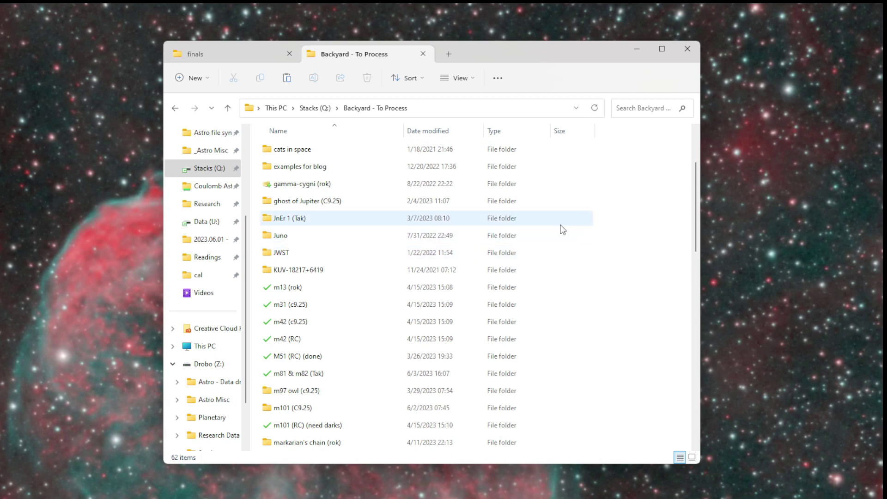
{"action": "scroll", "coordinate": [561, 228], "scroll_direction": "down", "scroll_amount": 4}
{"action": "scroll", "coordinate": [561, 225], "scroll_direction": "down", "scroll_amount": 4}
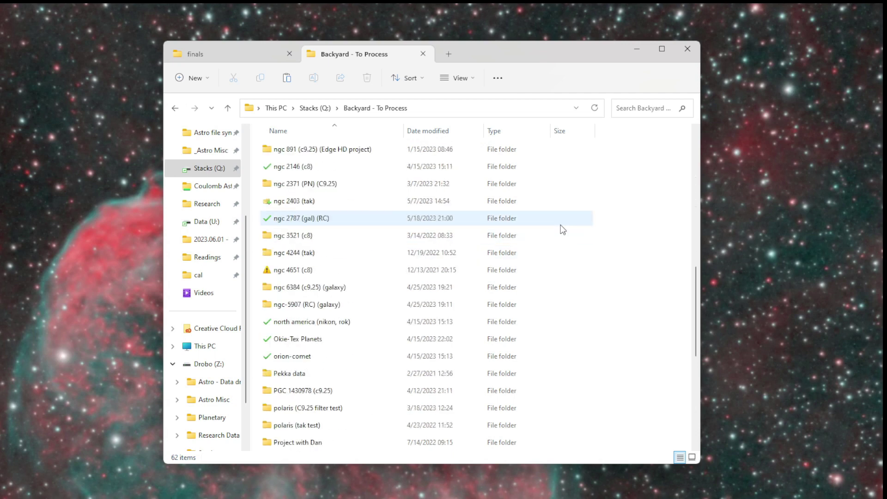
{"action": "scroll", "coordinate": [561, 225], "scroll_direction": "down", "scroll_amount": 2}
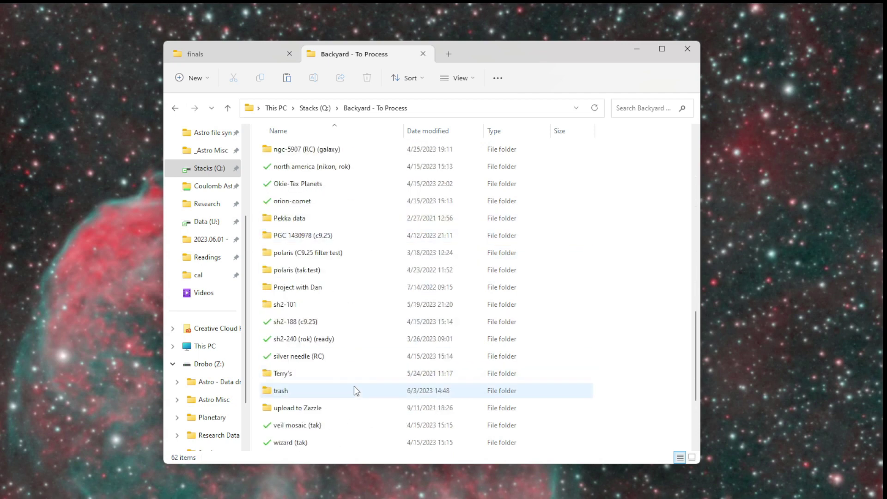
{"action": "scroll", "coordinate": [356, 389], "scroll_direction": "down", "scroll_amount": 2}
{"action": "scroll", "coordinate": [370, 341], "scroll_direction": "up", "scroll_amount": 4}
{"action": "scroll", "coordinate": [370, 341], "scroll_direction": "up", "scroll_amount": 9}
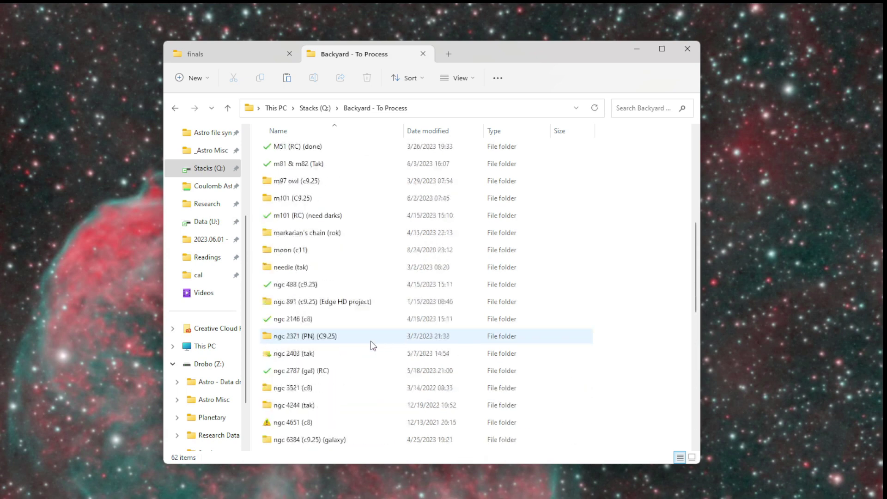
{"action": "scroll", "coordinate": [371, 341], "scroll_direction": "down", "scroll_amount": 3}
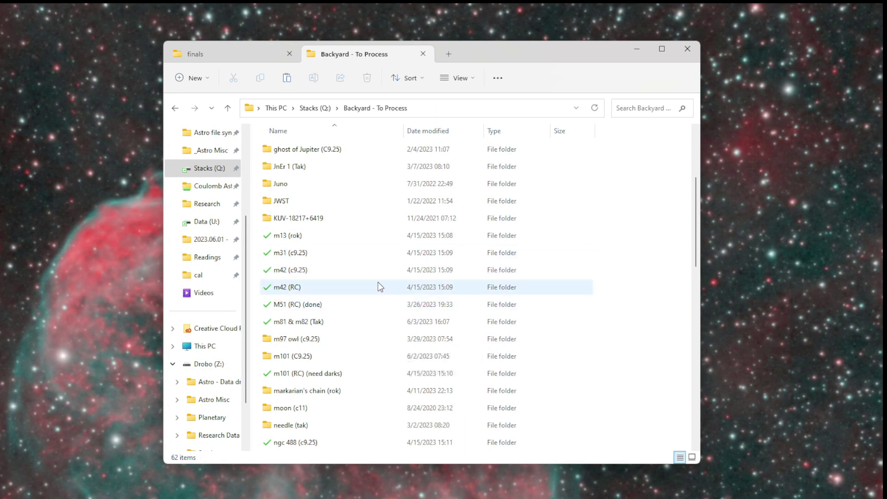
{"action": "mouse_move", "coordinate": [346, 342]}
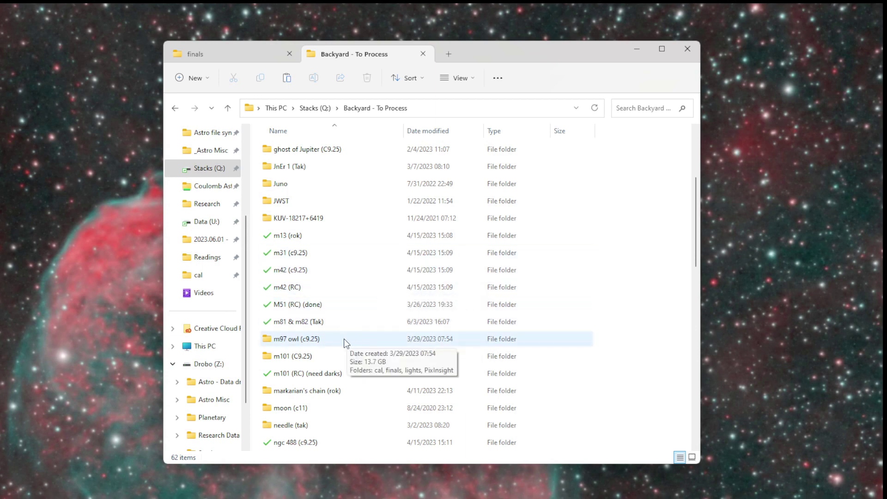
{"action": "double_click", "coordinate": [336, 341]}
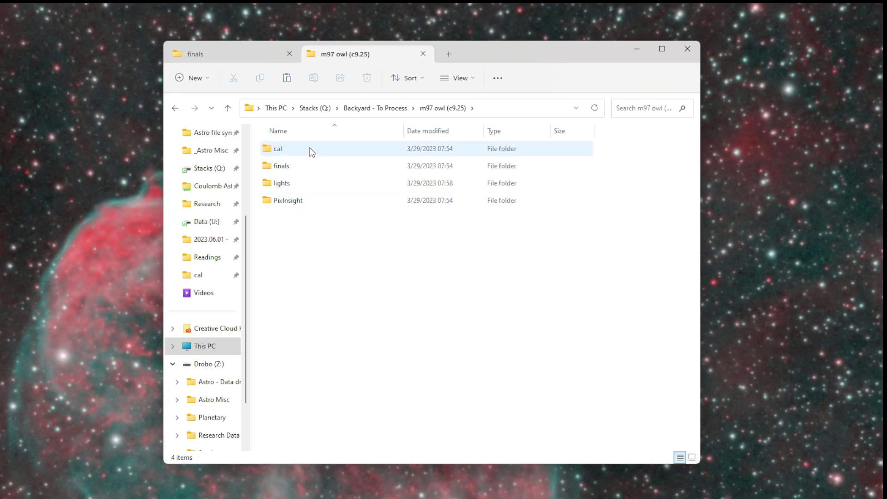
Open m97 owl (c9.25)'s finals folder and open stats.txt in Notepad++.
{"action": "left_click", "coordinate": [310, 167]}
{"action": "left_click", "coordinate": [312, 218]}
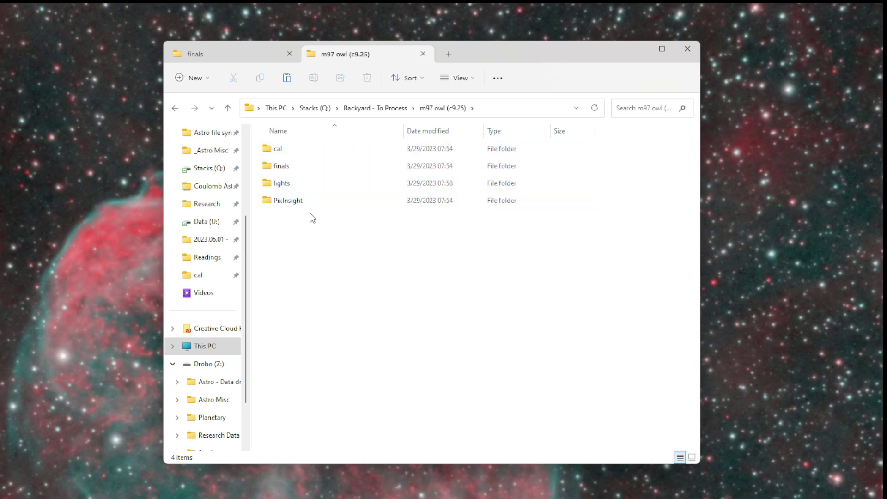
{"action": "double_click", "coordinate": [311, 170]}
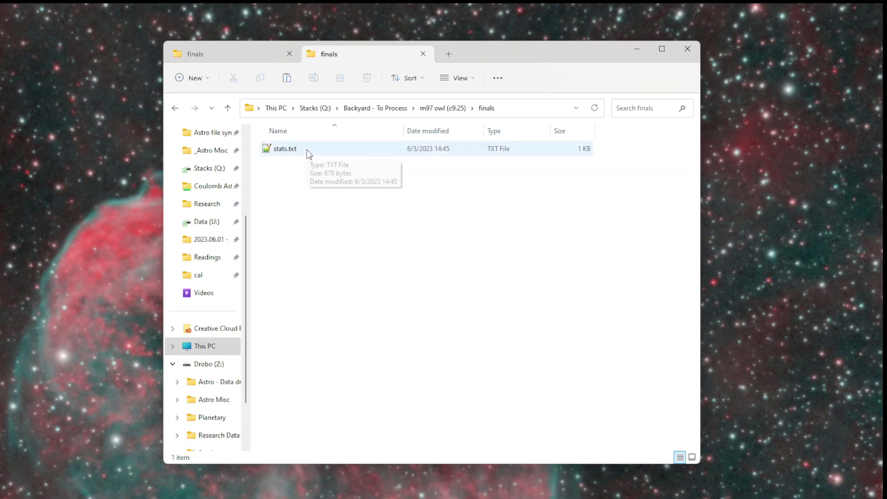
{"action": "double_click", "coordinate": [308, 151]}
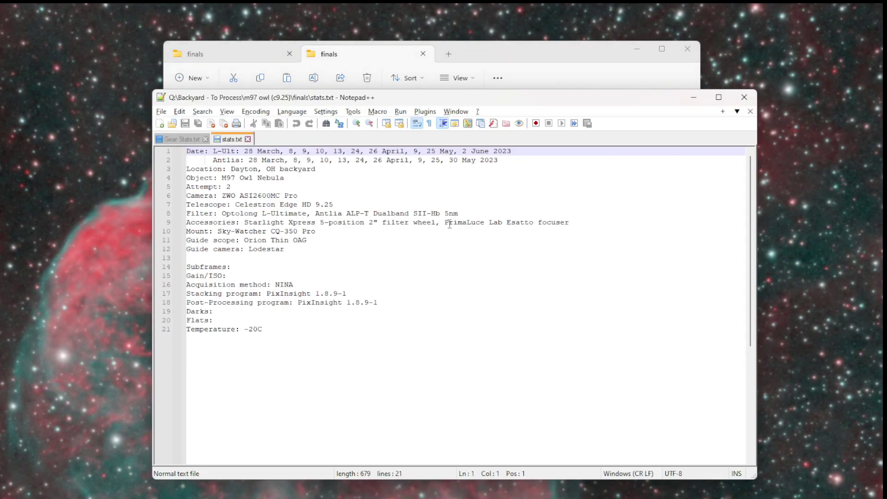
Review the Antlia capture dates line in the M97 Owl Nebula stats.txt.
{"action": "left_click", "coordinate": [536, 165]}
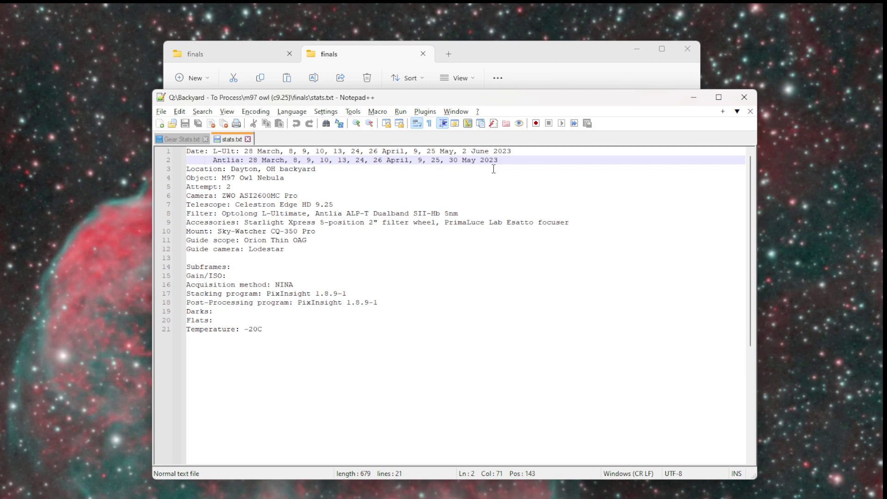
Close stats.txt and open the m97 owl (c9.25) lights\L-Ult folder in File Explorer.
{"action": "left_click", "coordinate": [248, 139]}
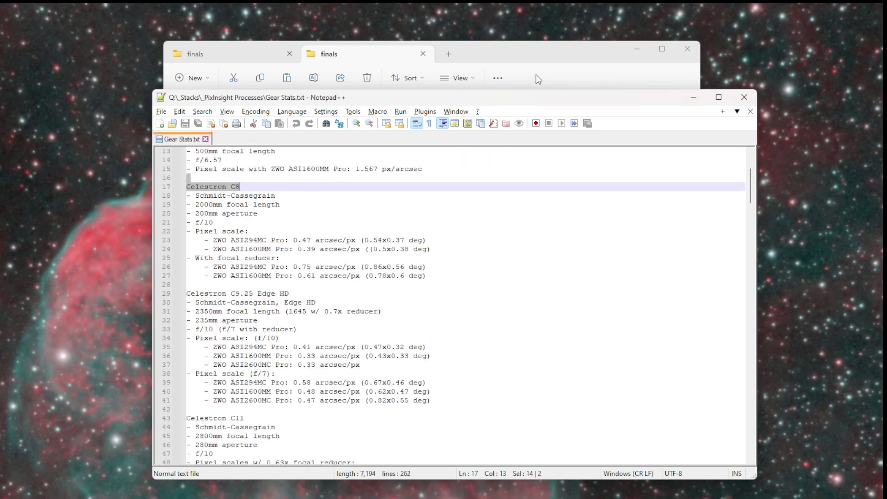
{"action": "left_click", "coordinate": [537, 74]}
{"action": "left_click", "coordinate": [439, 109]}
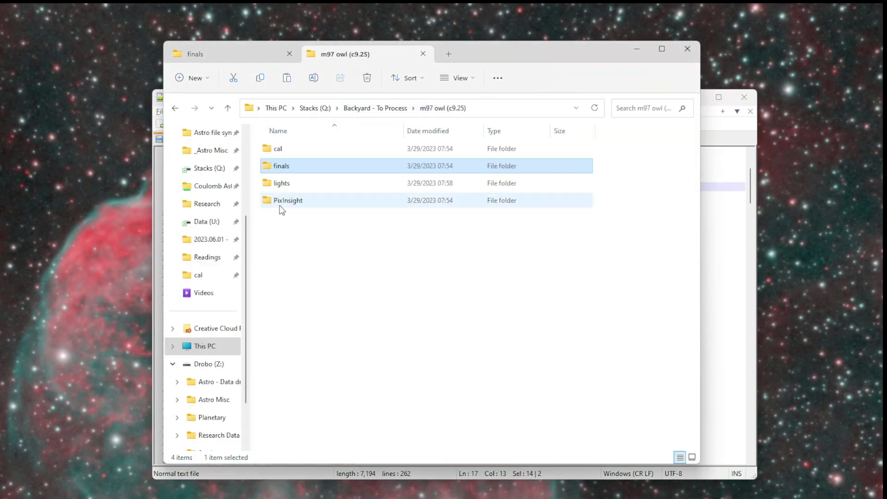
{"action": "double_click", "coordinate": [314, 183]}
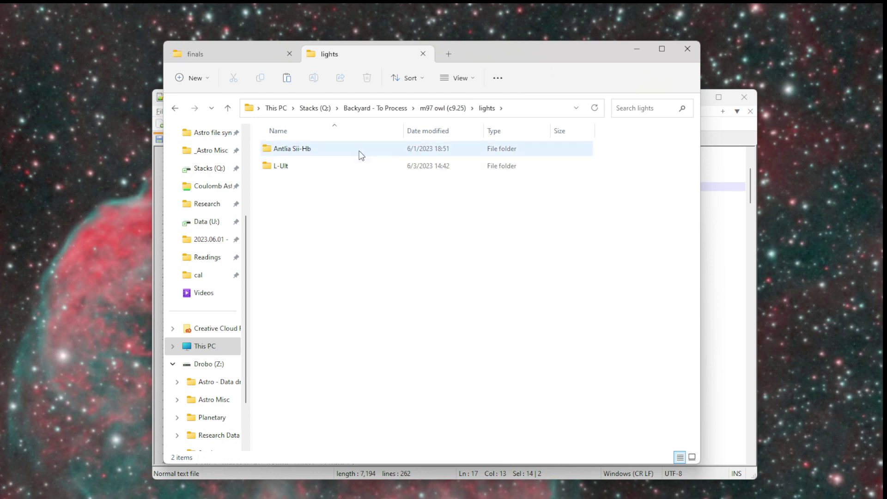
{"action": "left_click", "coordinate": [354, 171]}
{"action": "double_click", "coordinate": [355, 172]}
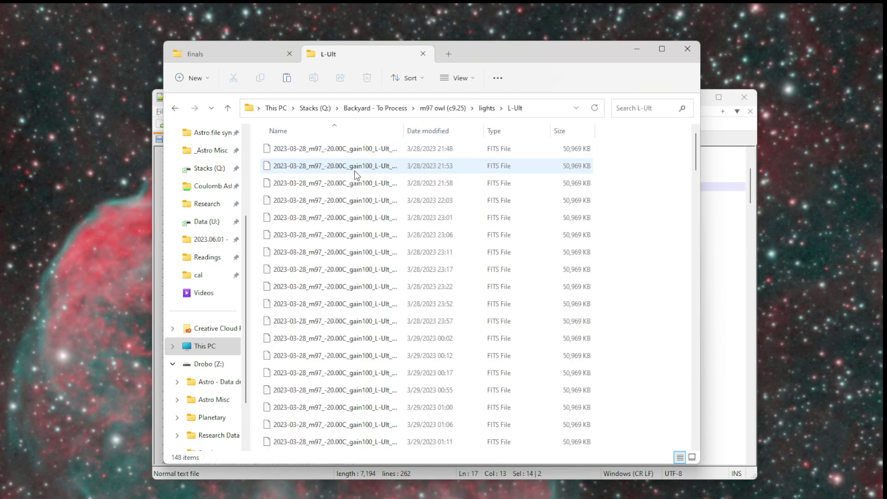
Widen the Name column and select frames f0020 through f0064, then narrow to one frame.
{"action": "left_click_drag", "start_coordinate": [440, 131], "coordinate": [478, 130]}
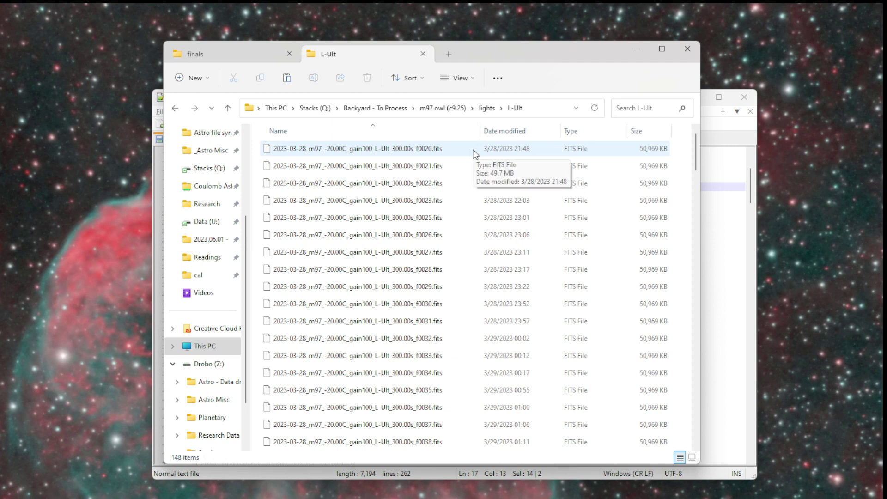
{"action": "left_click", "coordinate": [476, 152]}
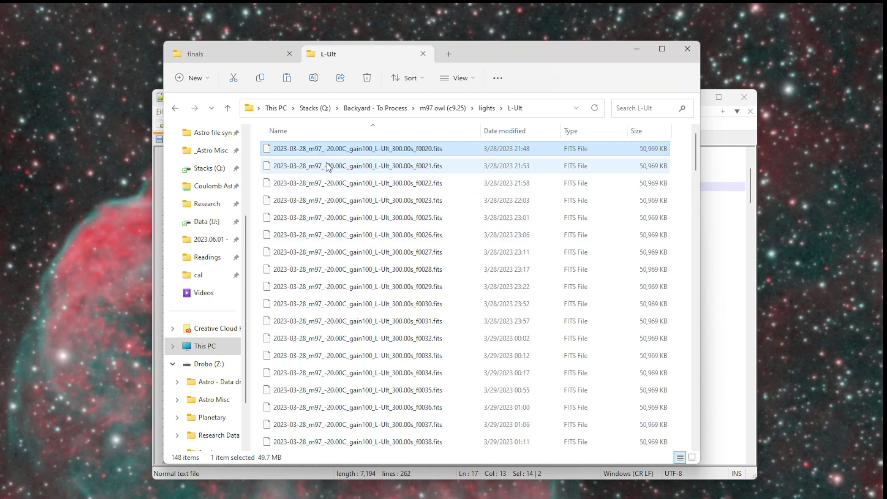
{"action": "scroll", "coordinate": [325, 208], "scroll_direction": "down", "scroll_amount": 5}
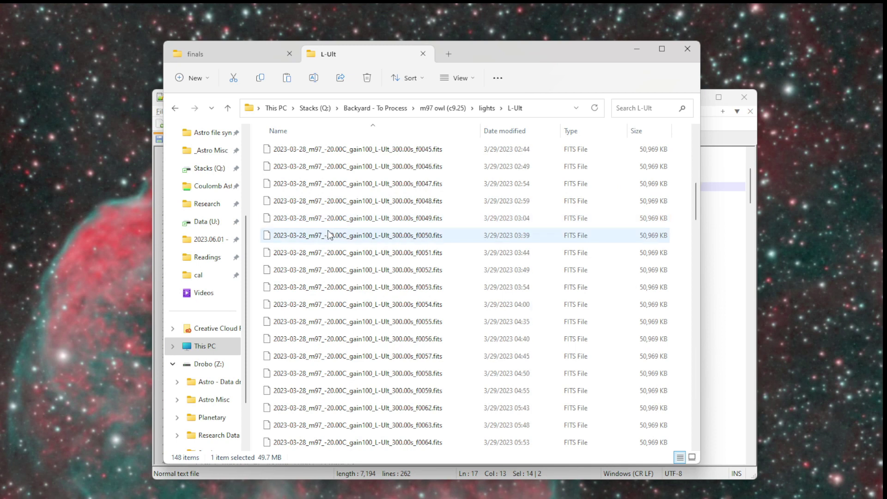
{"action": "scroll", "coordinate": [329, 359], "scroll_direction": "down", "scroll_amount": 6}
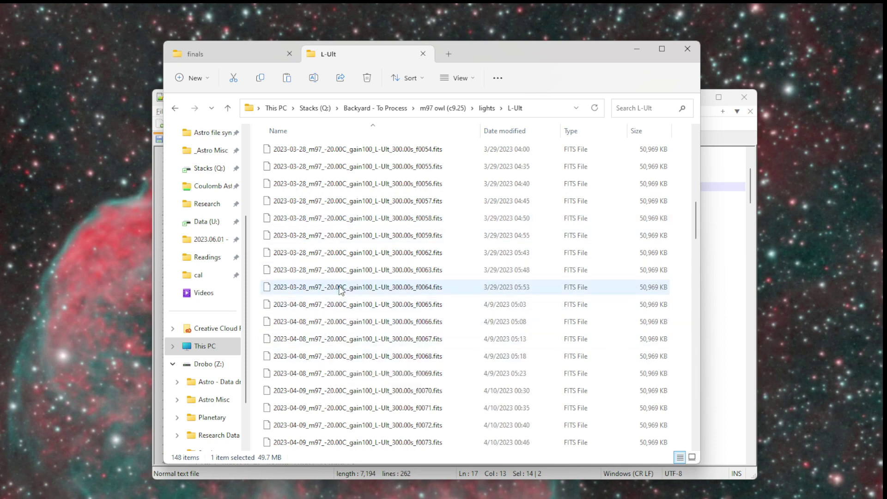
{"action": "left_click", "coordinate": [342, 287], "text": "shift"}
{"action": "scroll", "coordinate": [531, 296], "scroll_direction": "up", "scroll_amount": 1}
{"action": "scroll", "coordinate": [531, 292], "scroll_direction": "up", "scroll_amount": 10}
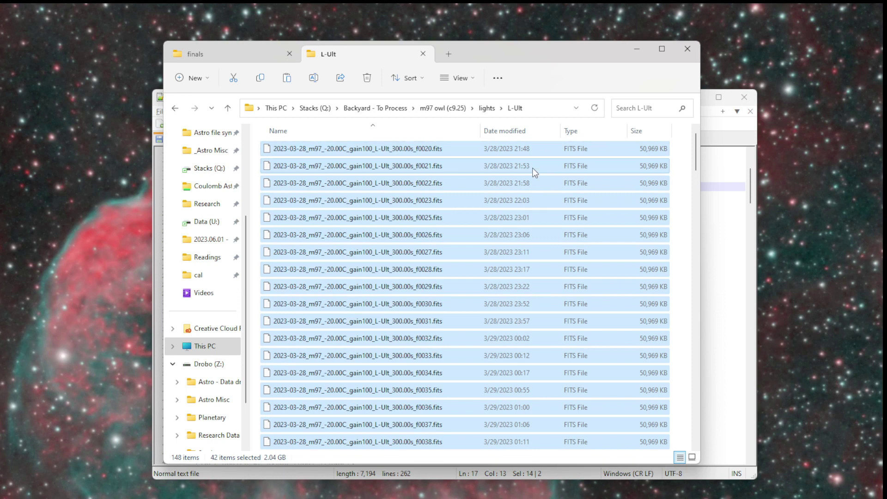
{"action": "scroll", "coordinate": [520, 241], "scroll_direction": "down", "scroll_amount": 1}
{"action": "scroll", "coordinate": [519, 257], "scroll_direction": "down", "scroll_amount": 1}
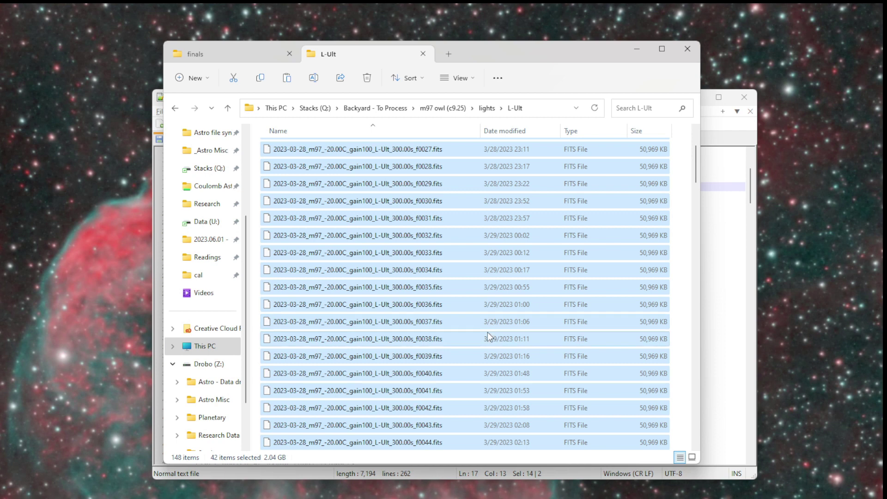
{"action": "scroll", "coordinate": [489, 342], "scroll_direction": "up", "scroll_amount": 2}
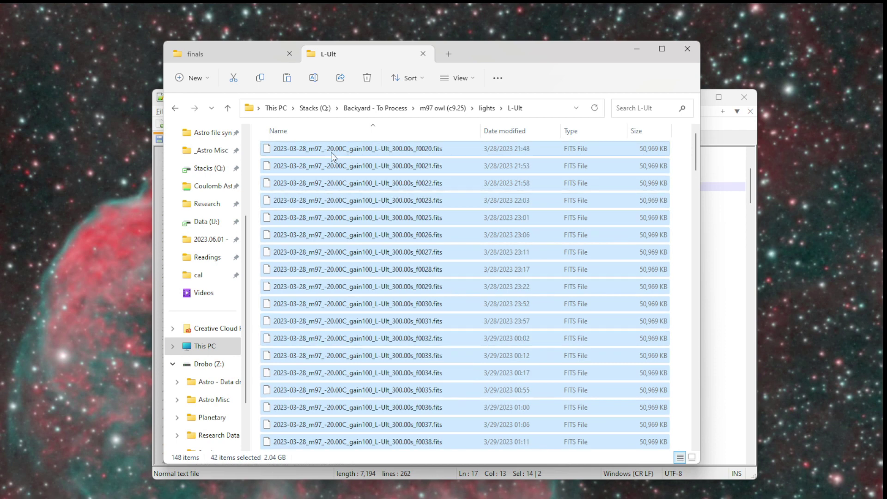
{"action": "scroll", "coordinate": [330, 344], "scroll_direction": "down", "scroll_amount": 6}
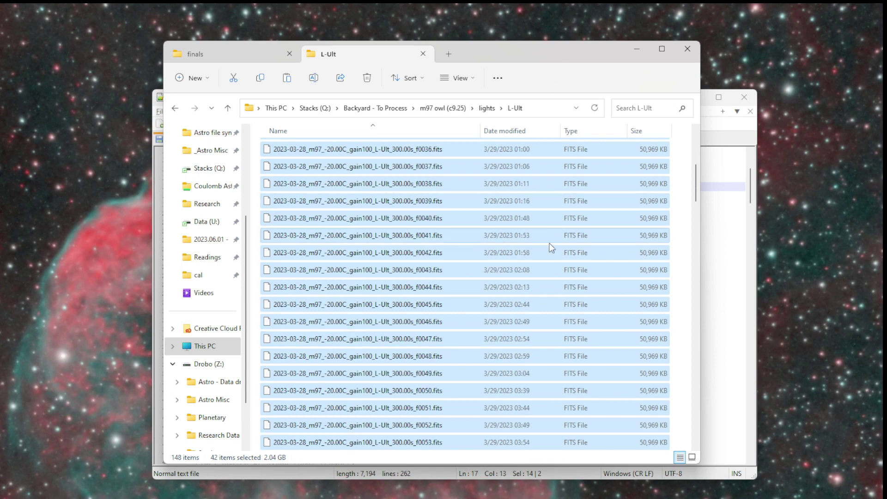
{"action": "scroll", "coordinate": [476, 298], "scroll_direction": "up", "scroll_amount": 6}
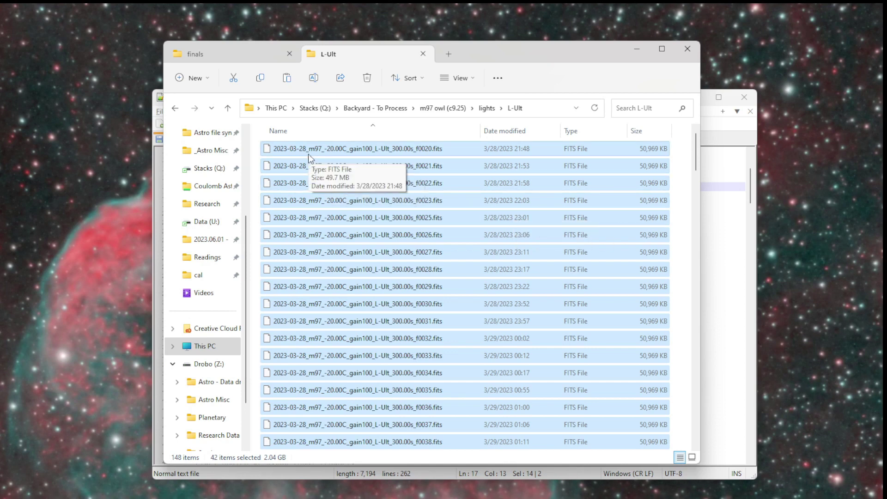
{"action": "left_click", "coordinate": [329, 165]}
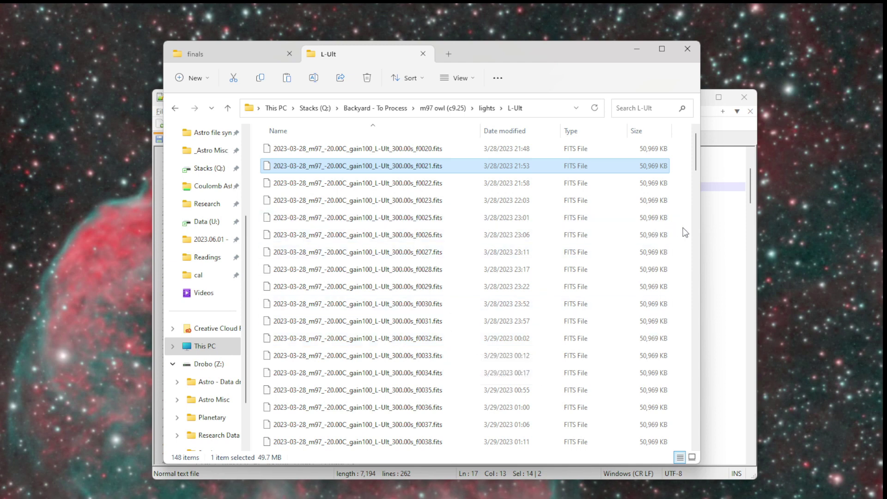
{"action": "scroll", "coordinate": [394, 222], "scroll_direction": "down", "scroll_amount": 20}
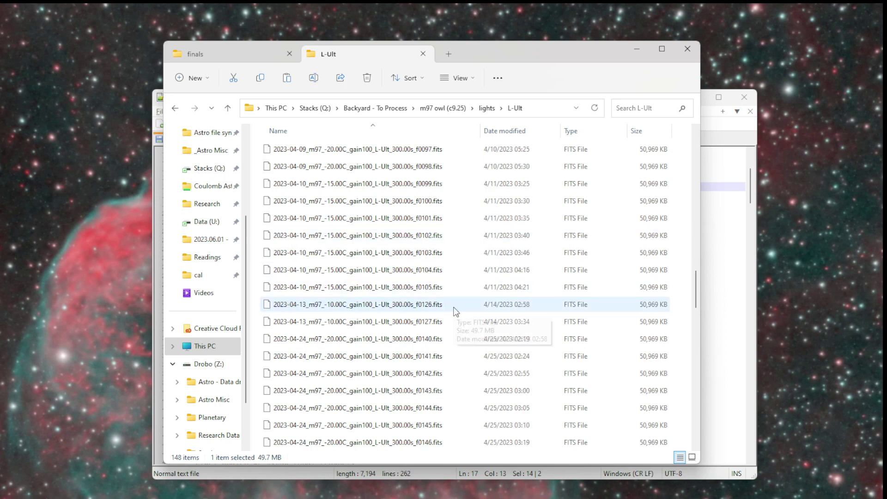
{"action": "scroll", "coordinate": [441, 337], "scroll_direction": "down", "scroll_amount": 1}
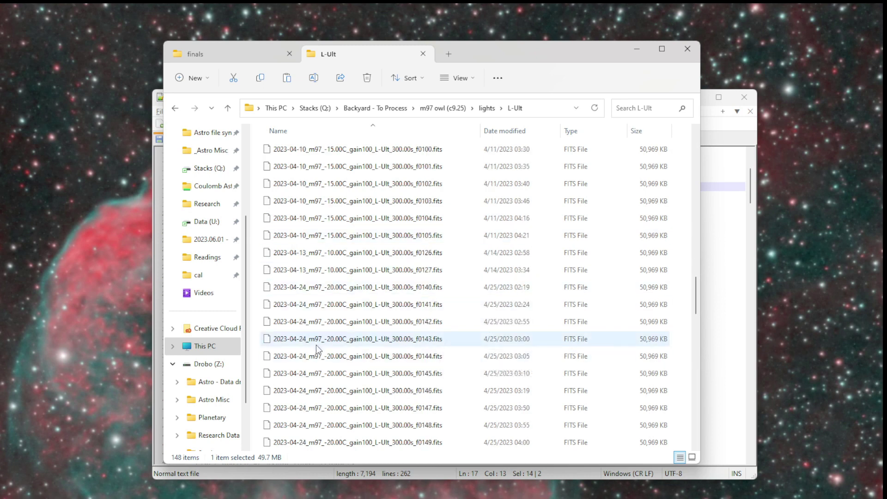
{"action": "left_click", "coordinate": [438, 340]}
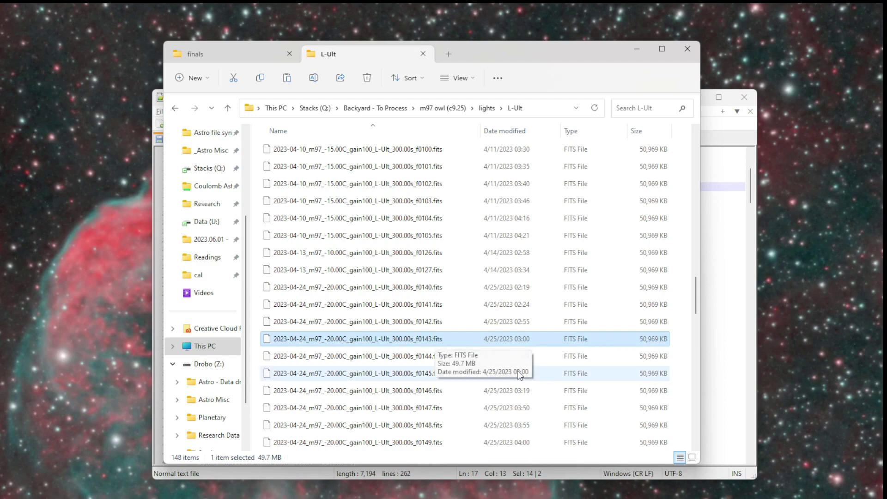
{"action": "scroll", "coordinate": [520, 377], "scroll_direction": "down", "scroll_amount": 18}
{"action": "scroll", "coordinate": [520, 378], "scroll_direction": "down", "scroll_amount": 1}
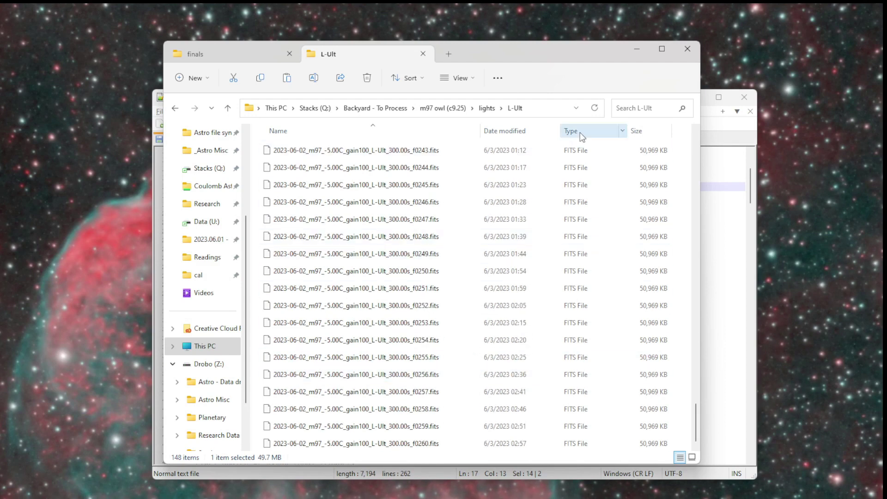
Go back to Backyard - To Process and select the m13 (rok) target folder.
{"action": "left_click", "coordinate": [376, 108]}
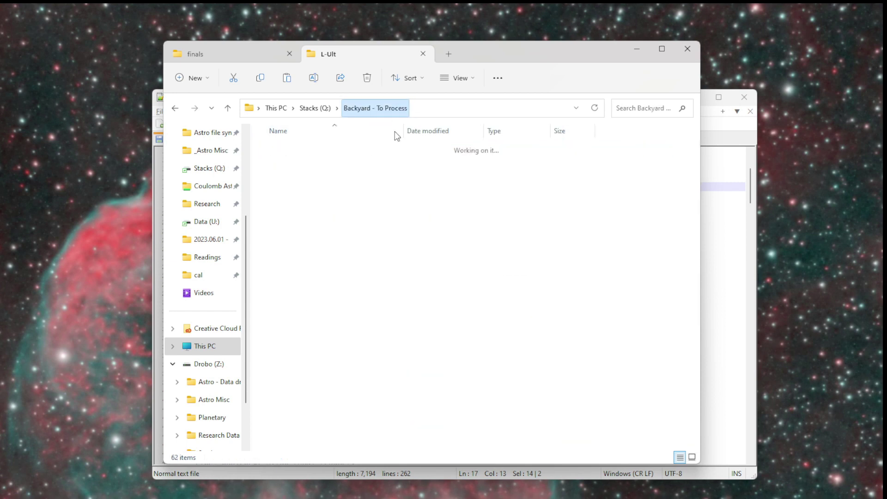
{"action": "scroll", "coordinate": [461, 251], "scroll_direction": "down", "scroll_amount": 1}
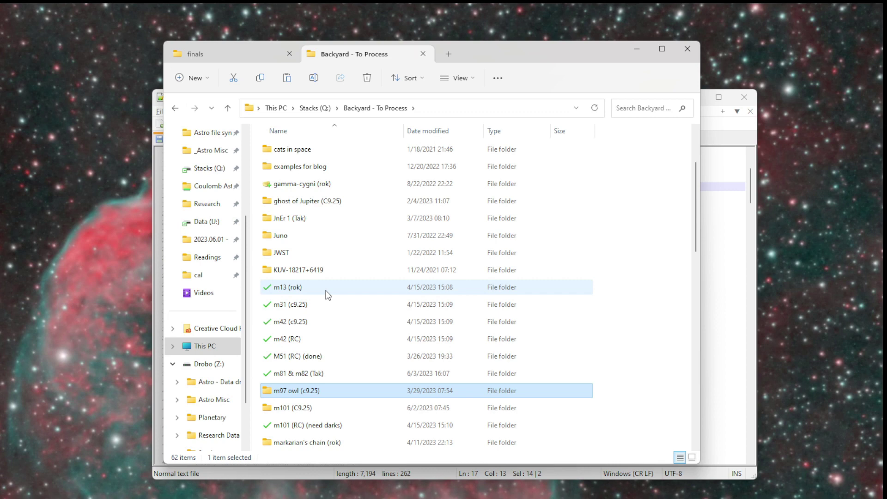
{"action": "mouse_move", "coordinate": [326, 290]}
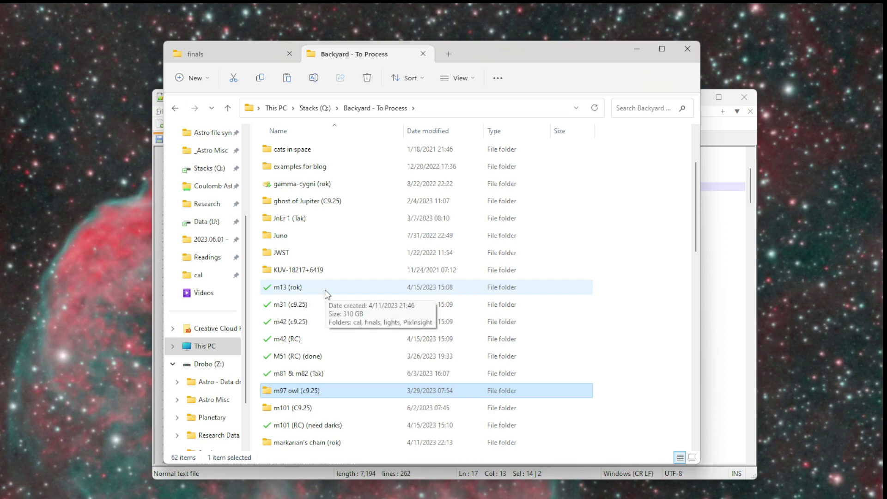
{"action": "left_click", "coordinate": [295, 289]}
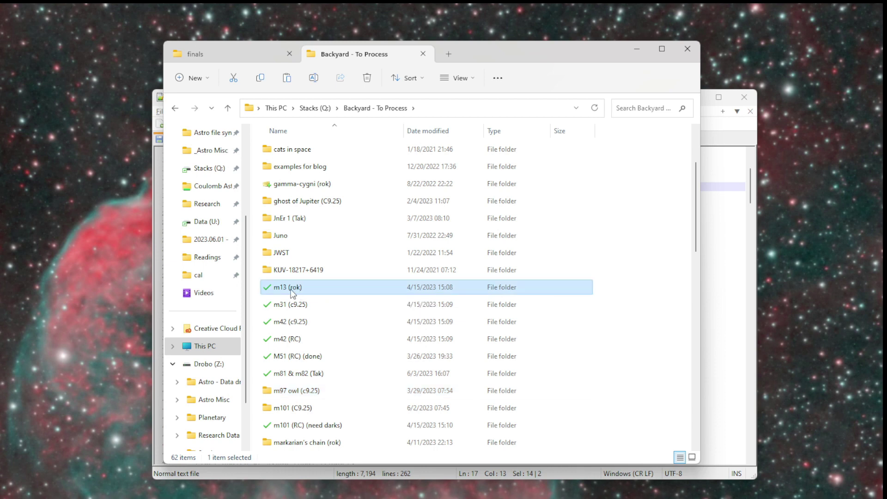
{"action": "mouse_move", "coordinate": [268, 287]}
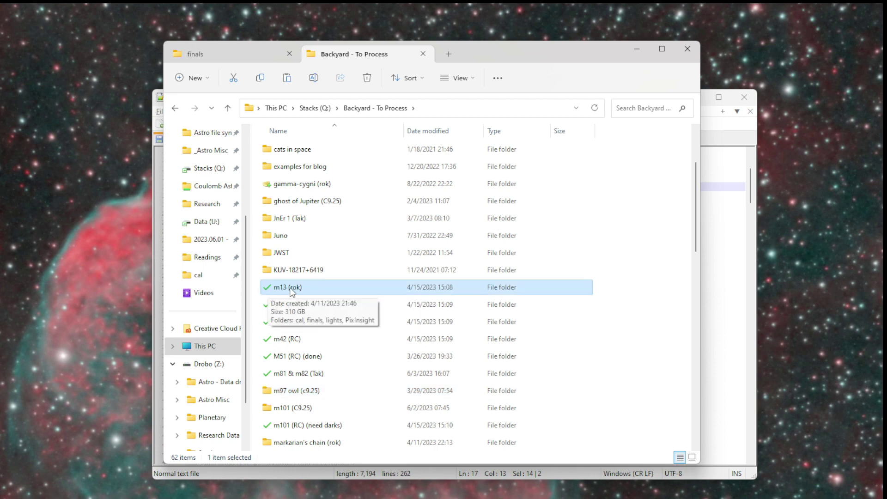
{"action": "right_click", "coordinate": [291, 289]}
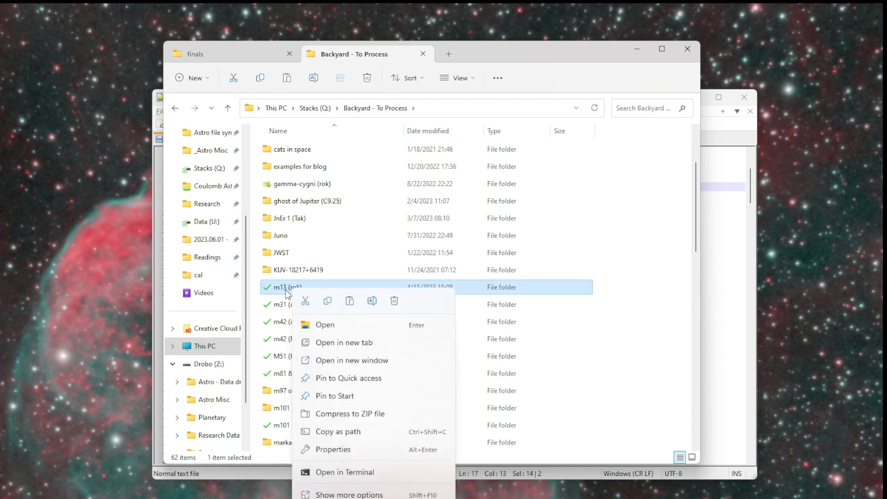
{"action": "left_click", "coordinate": [332, 449]}
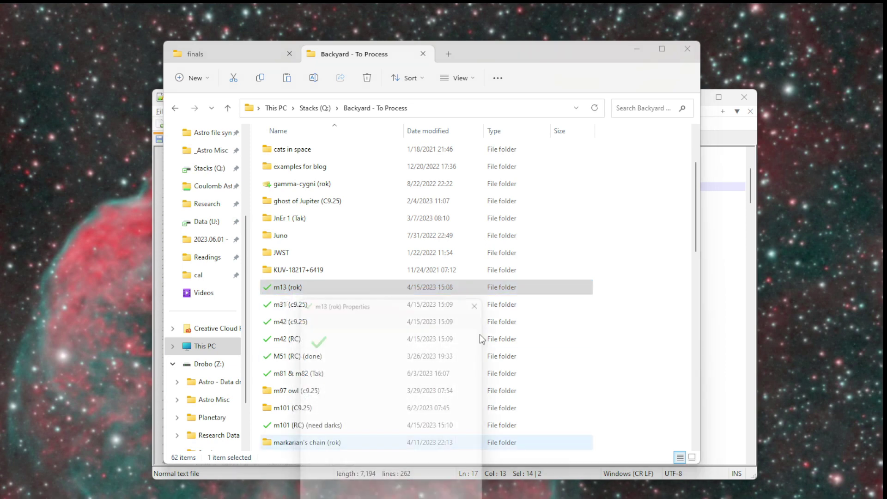
{"action": "left_click", "coordinate": [450, 315]}
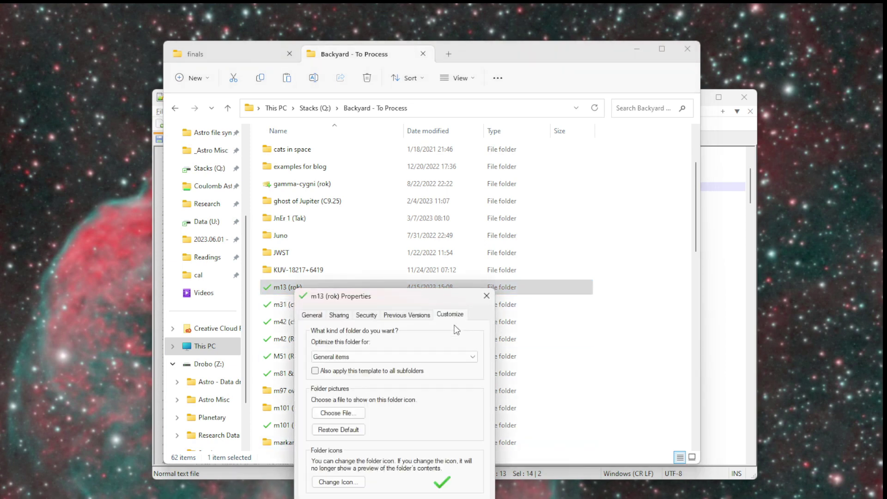
{"action": "left_click", "coordinate": [338, 482]}
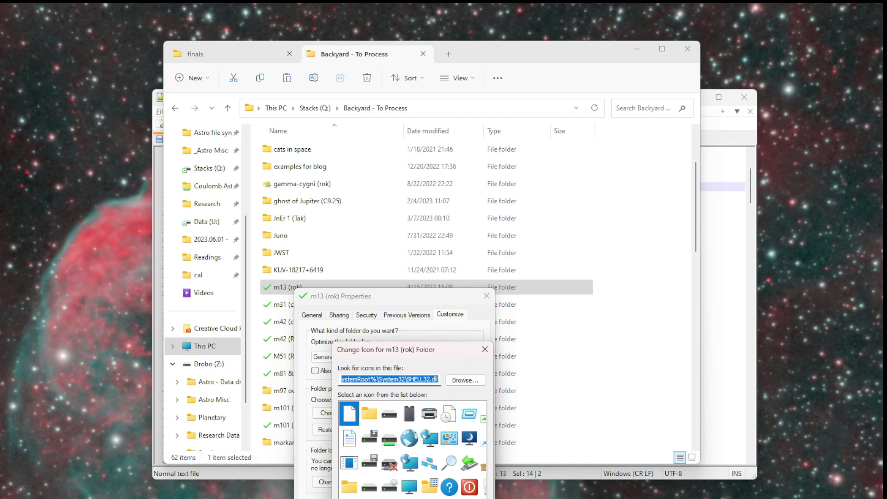
{"action": "scroll", "coordinate": [412, 448], "scroll_direction": "right", "scroll_amount": 5}
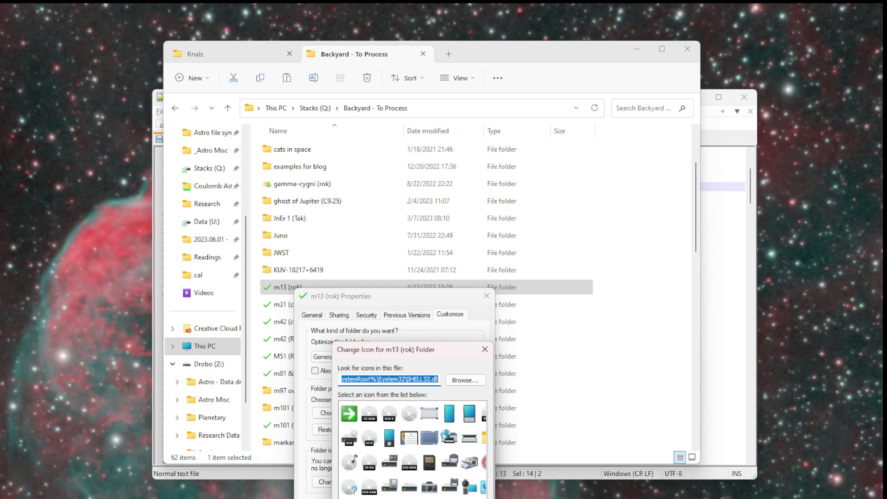
{"action": "scroll", "coordinate": [412, 448], "scroll_direction": "right", "scroll_amount": 5}
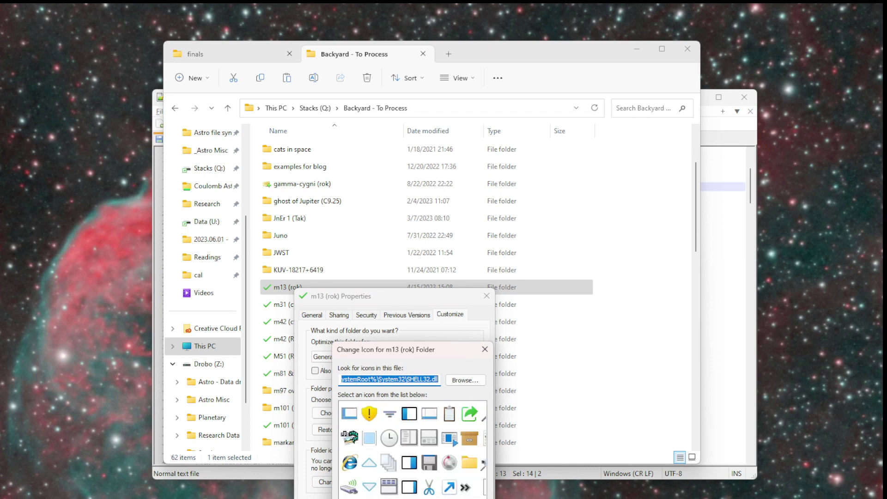
{"action": "scroll", "coordinate": [413, 449], "scroll_direction": "right", "scroll_amount": 5}
{"action": "scroll", "coordinate": [413, 448], "scroll_direction": "left", "scroll_amount": 2}
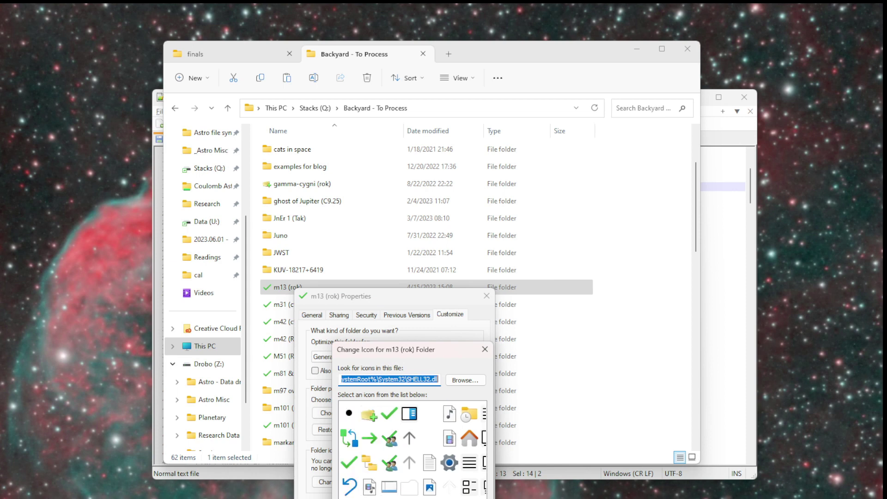
{"action": "scroll", "coordinate": [412, 448], "scroll_direction": "right", "scroll_amount": 2}
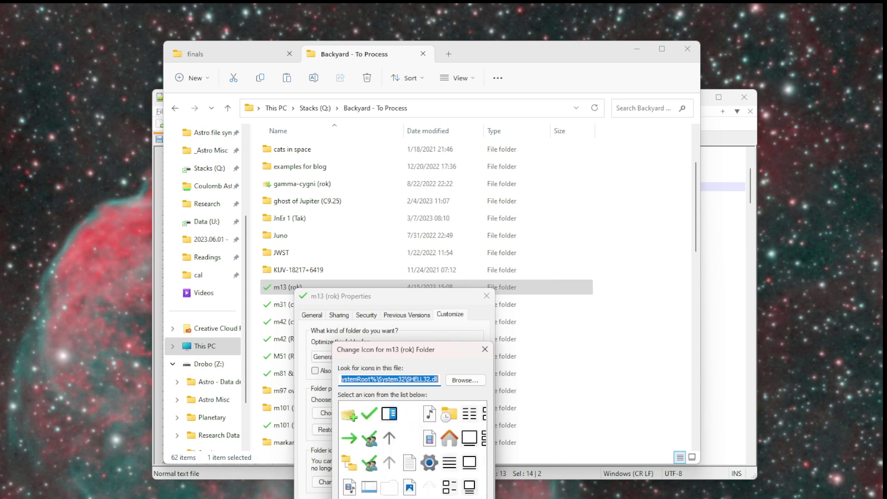
{"action": "scroll", "coordinate": [390, 408], "scroll_direction": "left", "scroll_amount": 1}
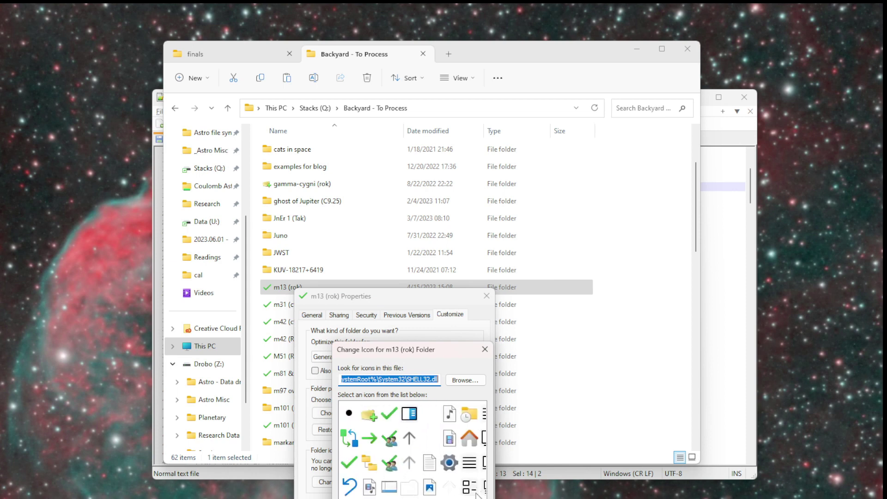
{"action": "scroll", "coordinate": [413, 449], "scroll_direction": "right", "scroll_amount": 10}
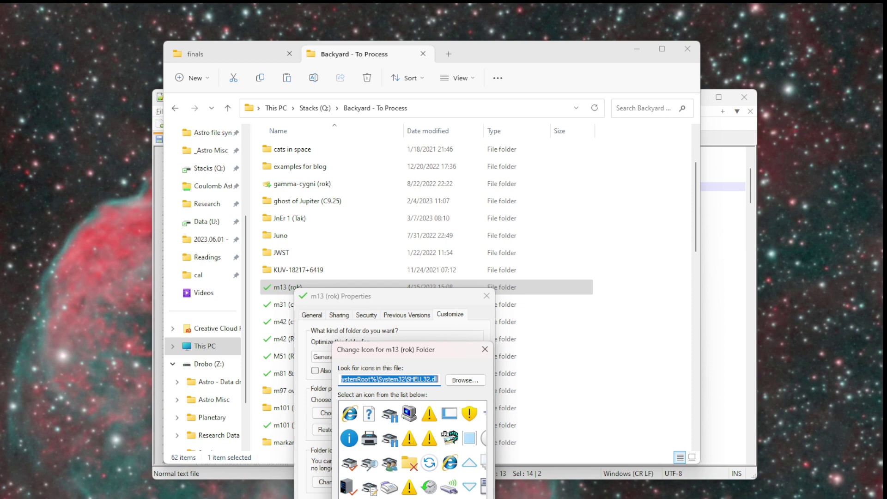
{"action": "key", "text": "Escape"}
{"action": "key", "text": "Escape"}
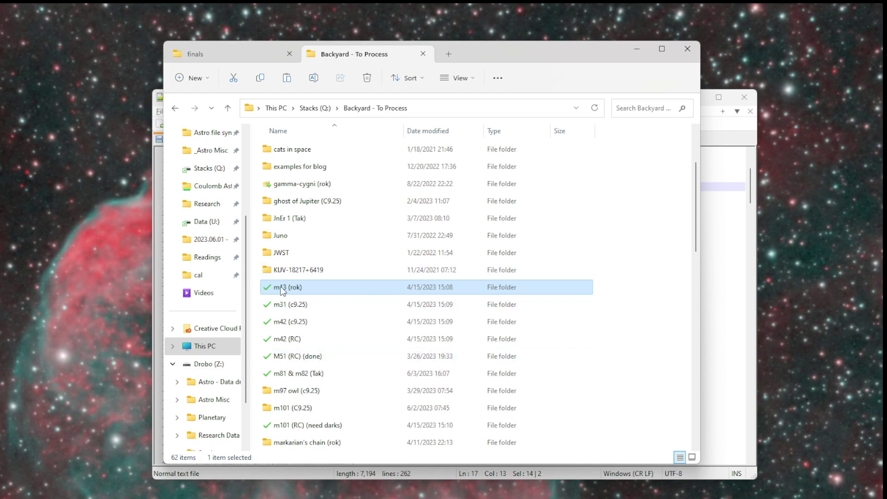
Scroll the target folder list and select the ngc 4651 (c8) folder.
{"action": "scroll", "coordinate": [343, 326], "scroll_direction": "down", "scroll_amount": 4}
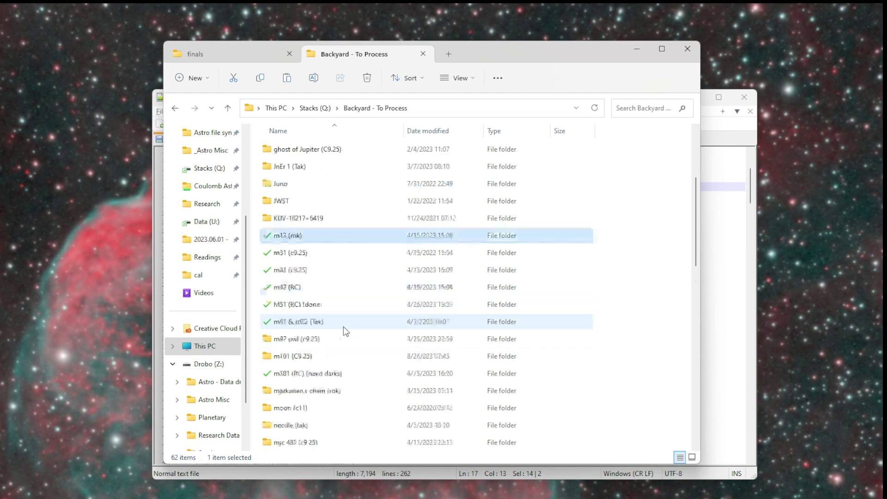
{"action": "scroll", "coordinate": [342, 326], "scroll_direction": "down", "scroll_amount": 3}
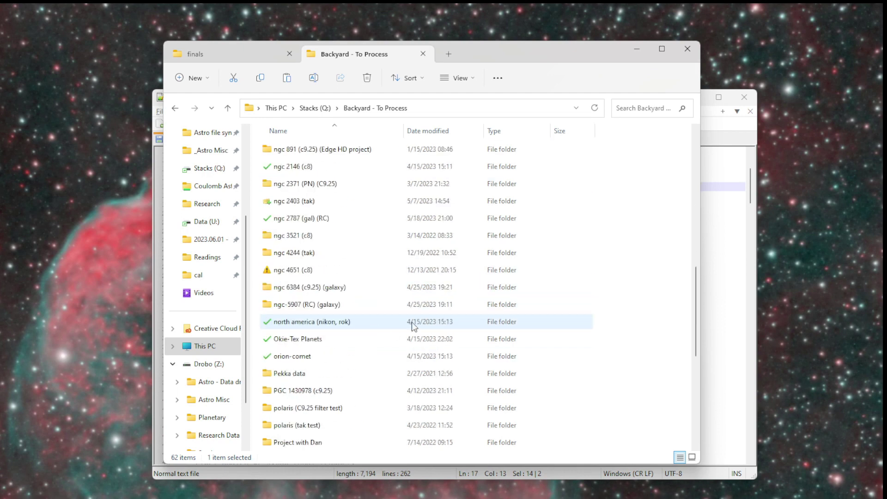
{"action": "left_click", "coordinate": [317, 272]}
{"action": "scroll", "coordinate": [375, 306], "scroll_direction": "down", "scroll_amount": 1}
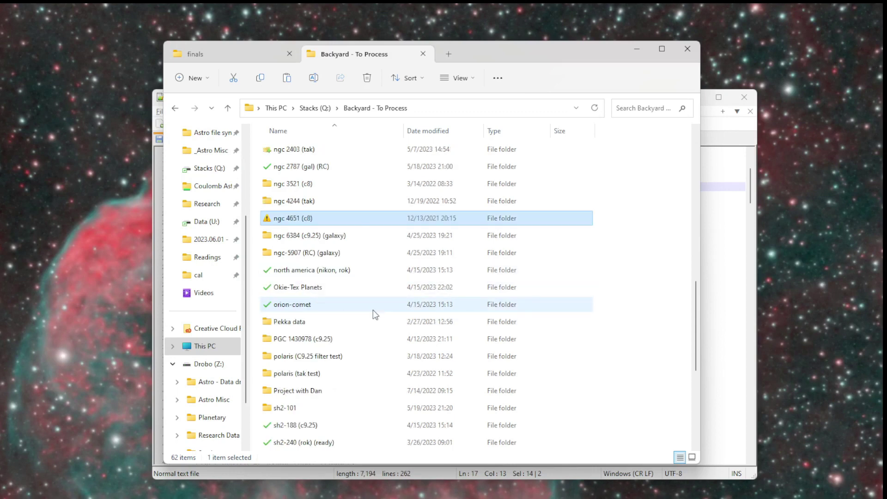
{"action": "scroll", "coordinate": [451, 358], "scroll_direction": "down", "scroll_amount": 1}
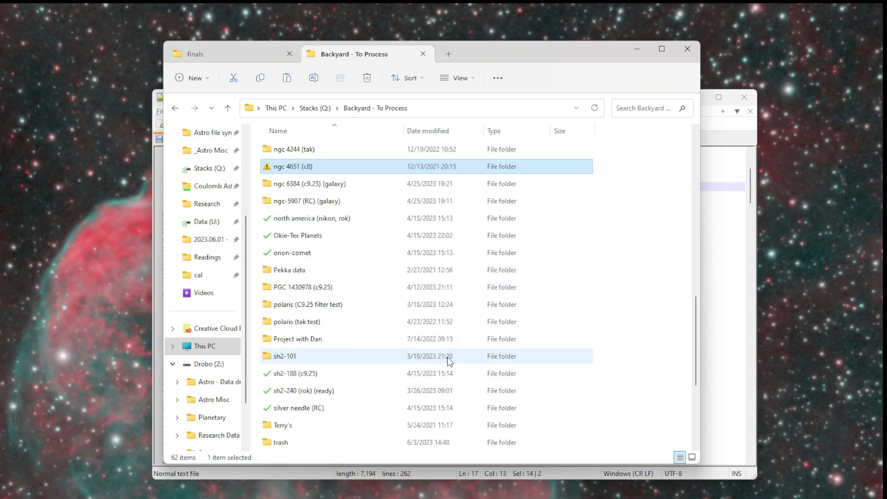
{"action": "scroll", "coordinate": [585, 368], "scroll_direction": "up", "scroll_amount": 12}
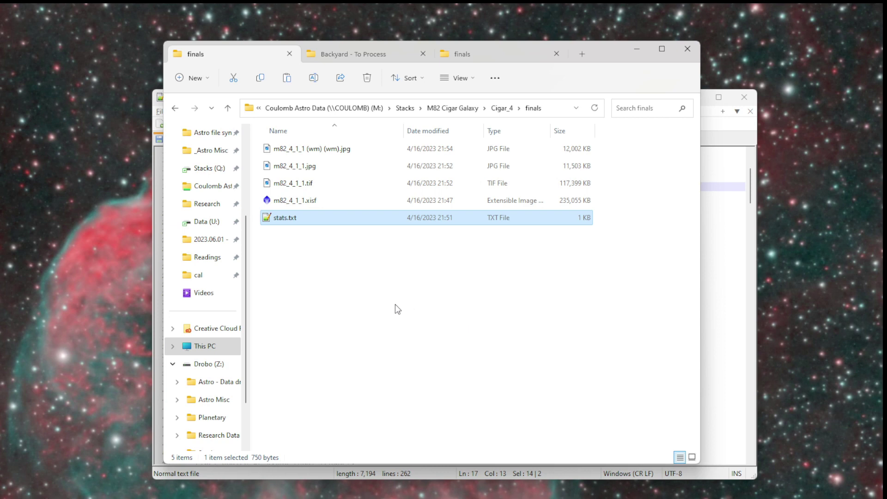
{"action": "left_click", "coordinate": [352, 168]}
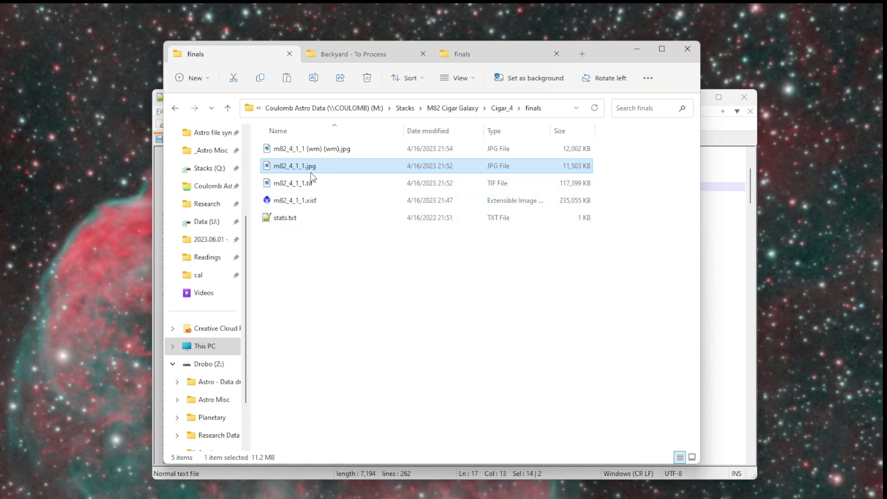
Select m82_4_1_1 (wm) (wm).jpg, then open stats.txt from M82 Cigar Galaxy\Cigar_4\finals.
{"action": "left_click", "coordinate": [361, 272]}
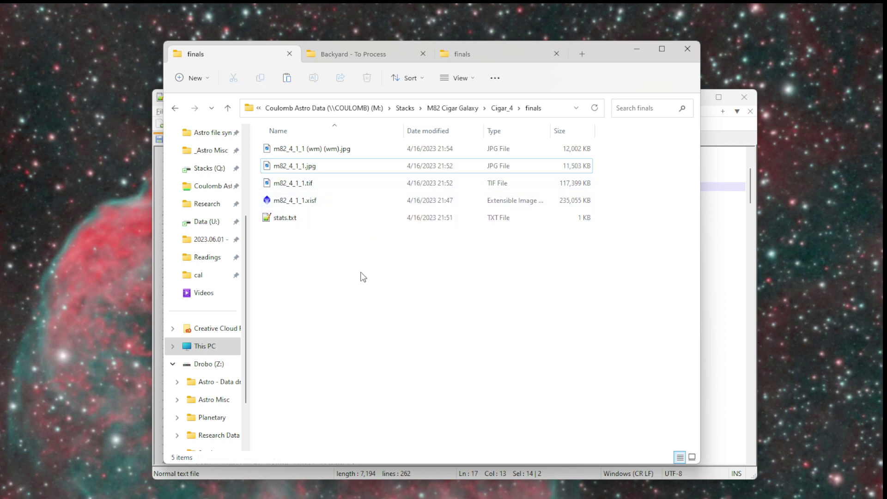
{"action": "left_click", "coordinate": [383, 153]}
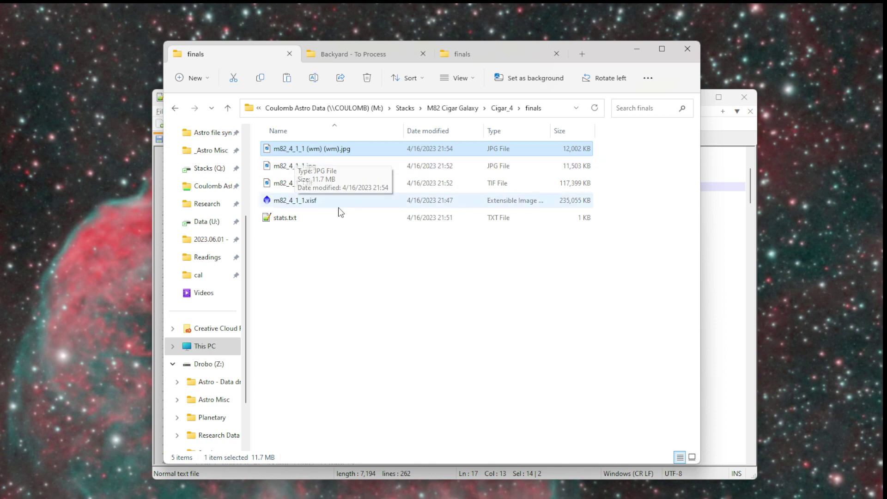
{"action": "left_click", "coordinate": [449, 109]}
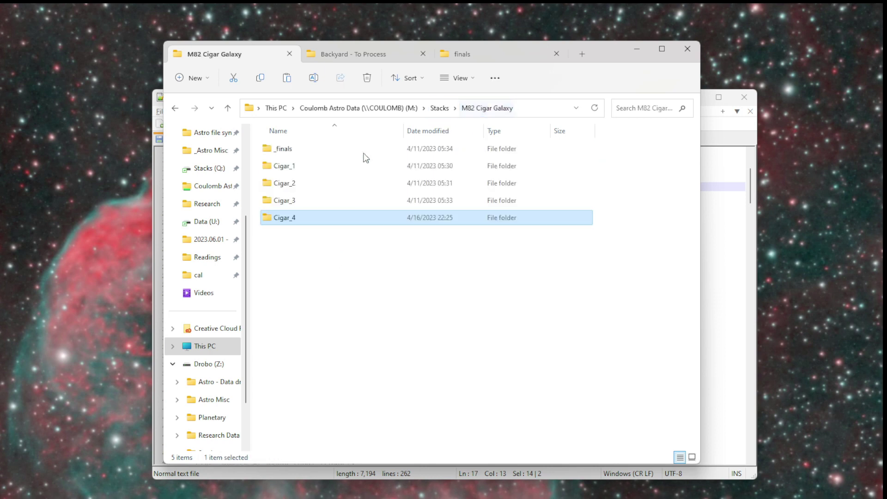
{"action": "double_click", "coordinate": [318, 221]}
{"action": "double_click", "coordinate": [316, 168]}
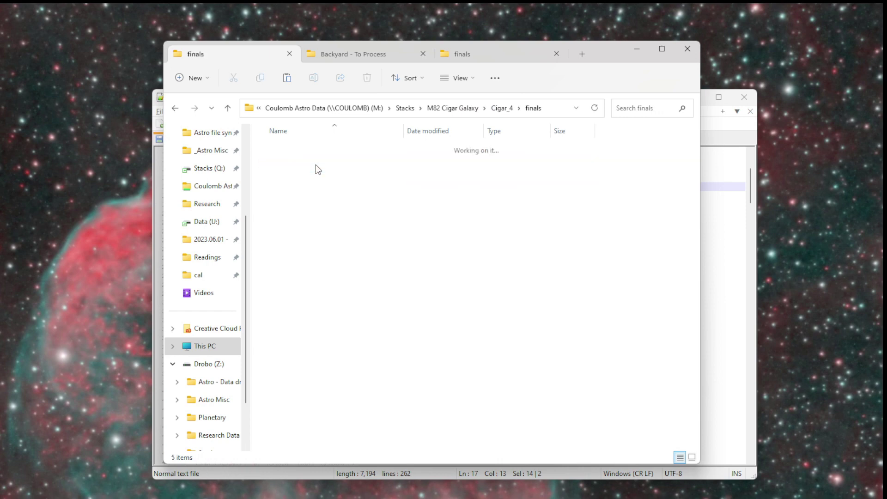
{"action": "double_click", "coordinate": [333, 218]}
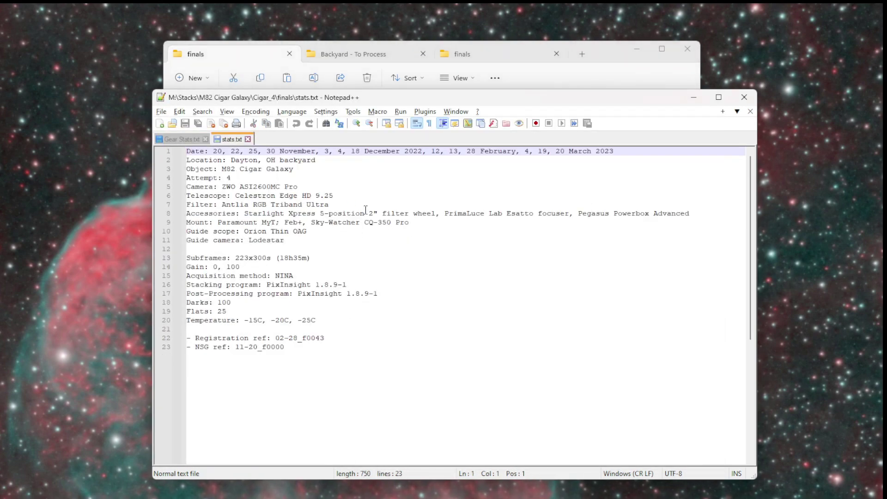
Highlight ASI2600MC in stats.txt, return to the finals folder, then switch to the Excel log.
{"action": "left_click_drag", "start_coordinate": [240, 187], "coordinate": [281, 187]}
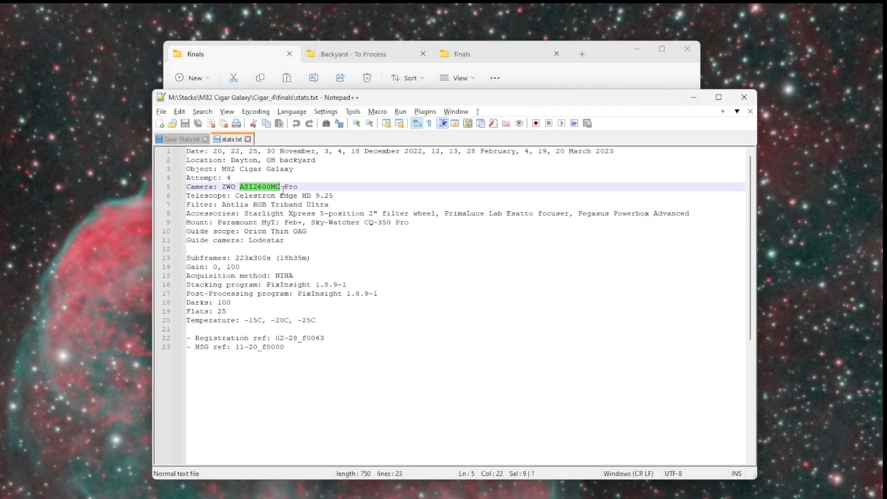
{"action": "left_click", "coordinate": [339, 197]}
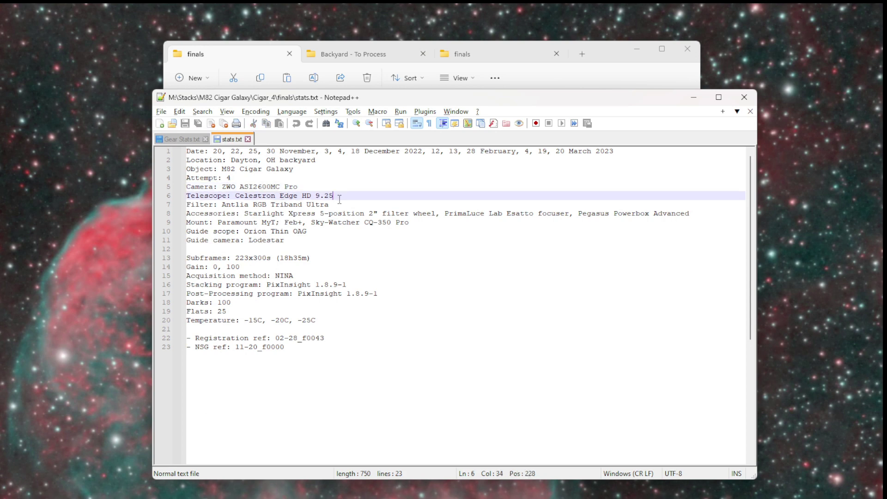
{"action": "left_click", "coordinate": [572, 84]}
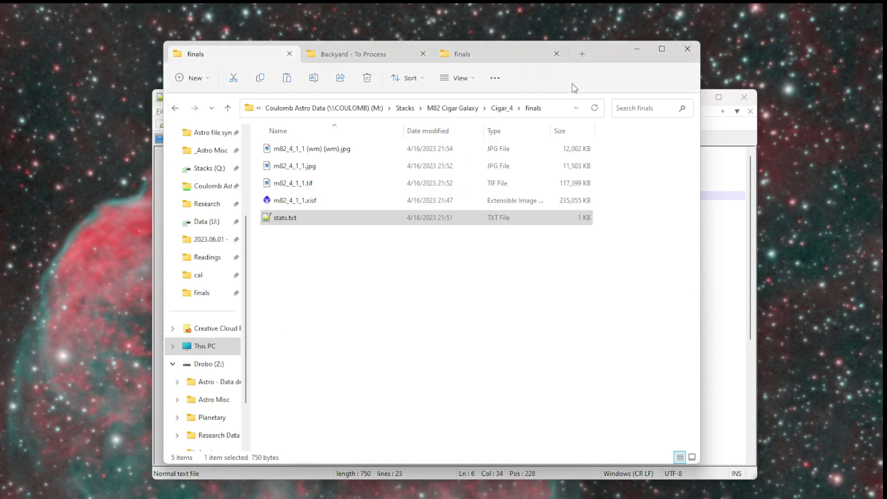
{"action": "left_click", "coordinate": [341, 303]}
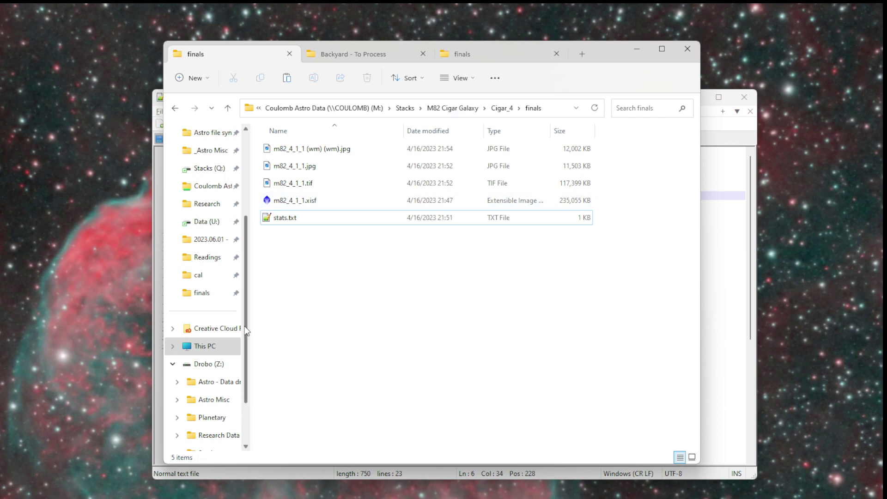
{"action": "key", "text": "alt+Tab"}
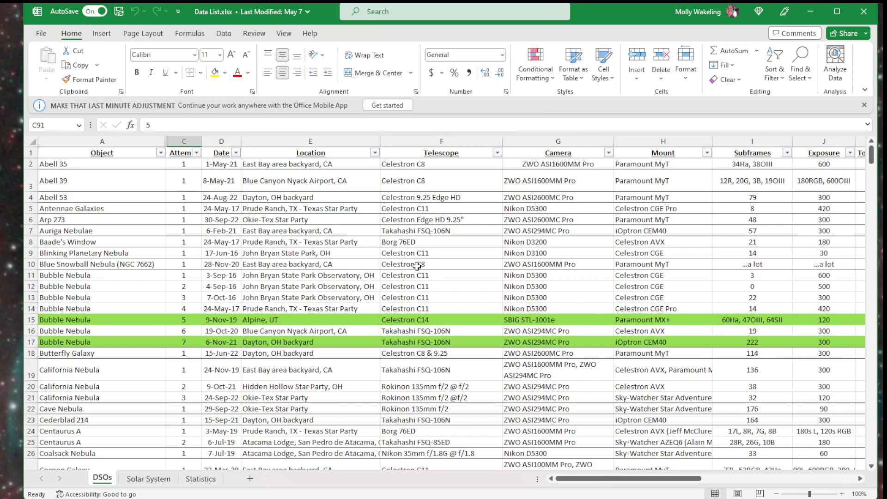
{"action": "left_click", "coordinate": [99, 175]}
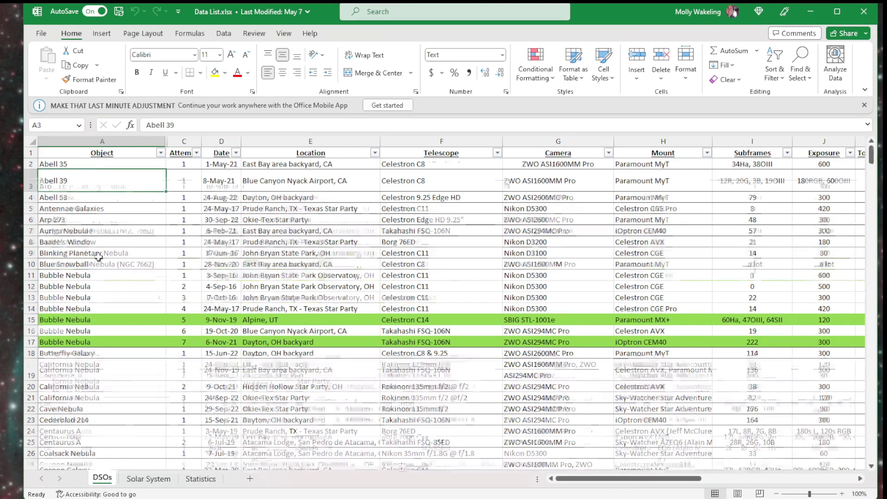
{"action": "scroll", "coordinate": [98, 257], "scroll_direction": "down", "scroll_amount": 20}
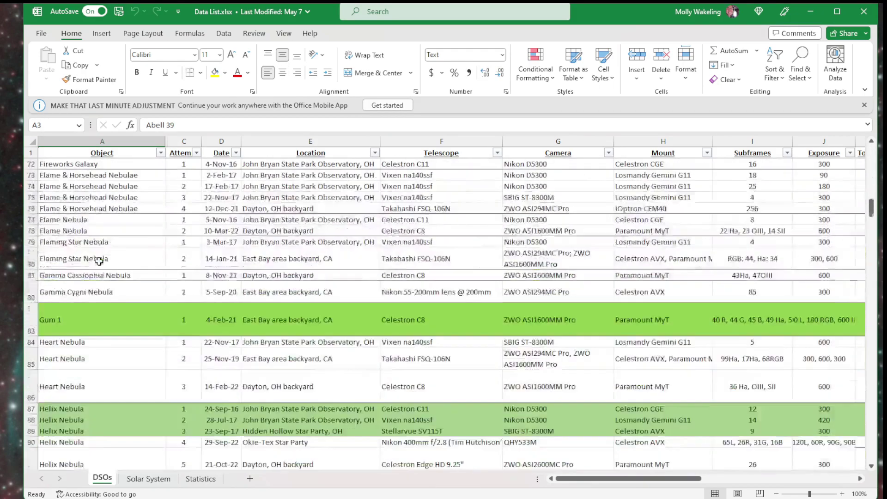
{"action": "scroll", "coordinate": [99, 261], "scroll_direction": "down", "scroll_amount": 10}
{"action": "scroll", "coordinate": [165, 312], "scroll_direction": "up", "scroll_amount": 15}
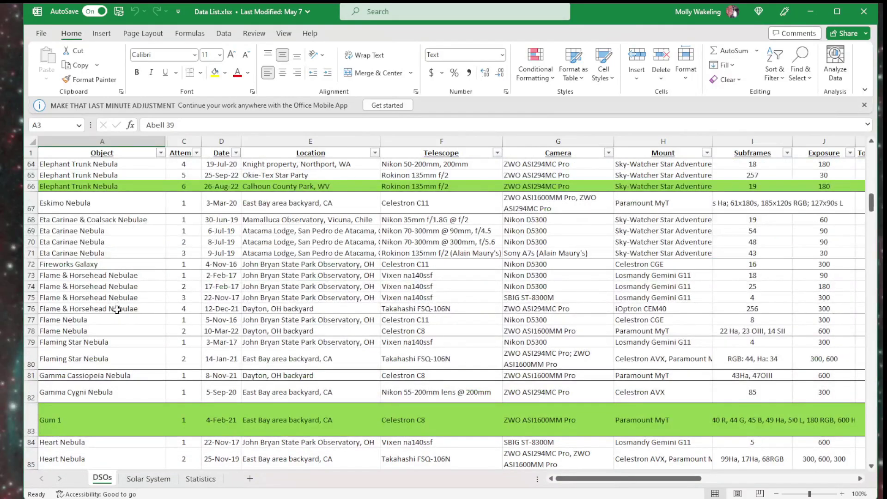
{"action": "left_click", "coordinate": [185, 205]}
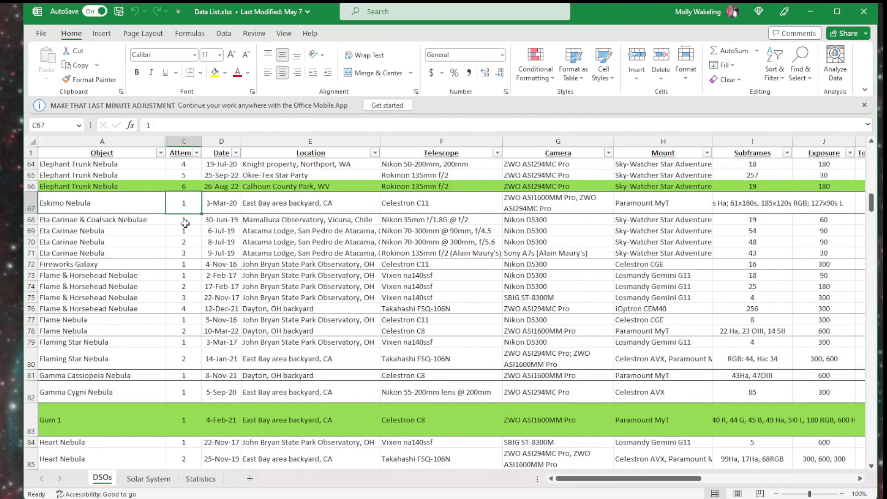
{"action": "left_click_drag", "start_coordinate": [187, 224], "coordinate": [186, 253]}
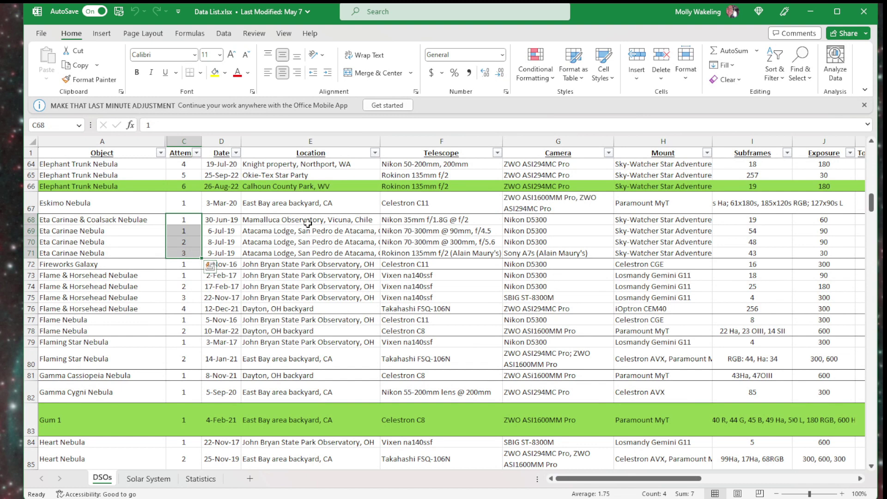
{"action": "left_click", "coordinate": [233, 220]}
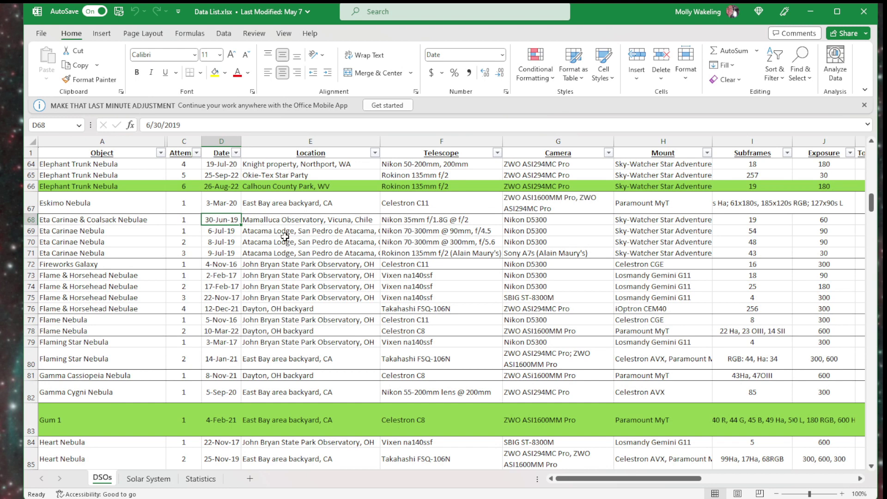
{"action": "left_click", "coordinate": [226, 253]}
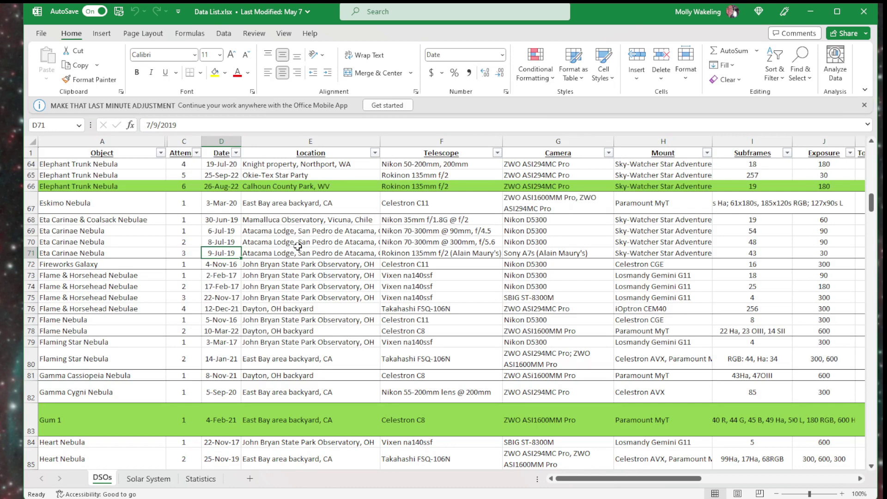
{"action": "left_click", "coordinate": [303, 221]}
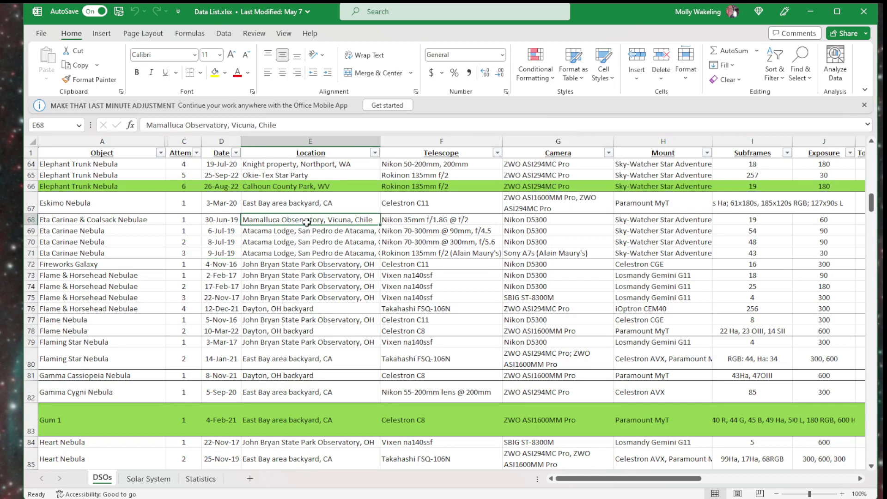
{"action": "left_click", "coordinate": [415, 233]}
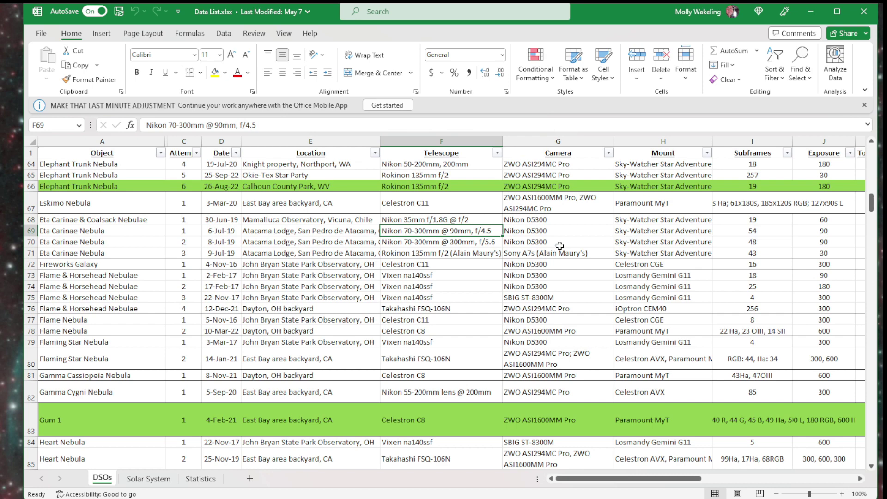
{"action": "left_click", "coordinate": [587, 251]}
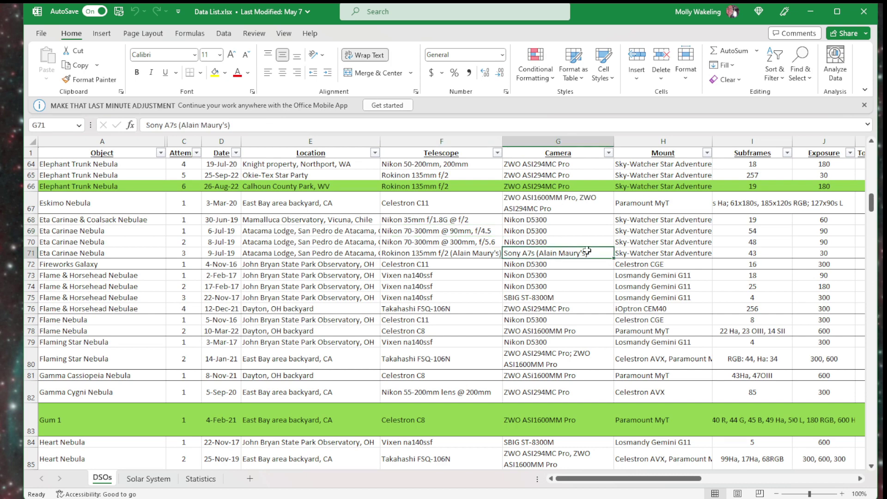
{"action": "left_click", "coordinate": [651, 241]}
{"action": "left_click_drag", "start_coordinate": [641, 479], "coordinate": [682, 480]}
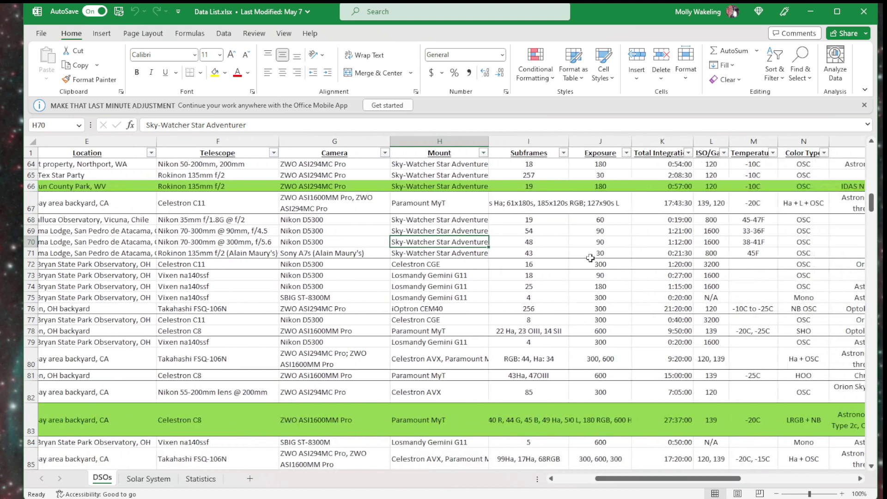
{"action": "left_click", "coordinate": [554, 245]}
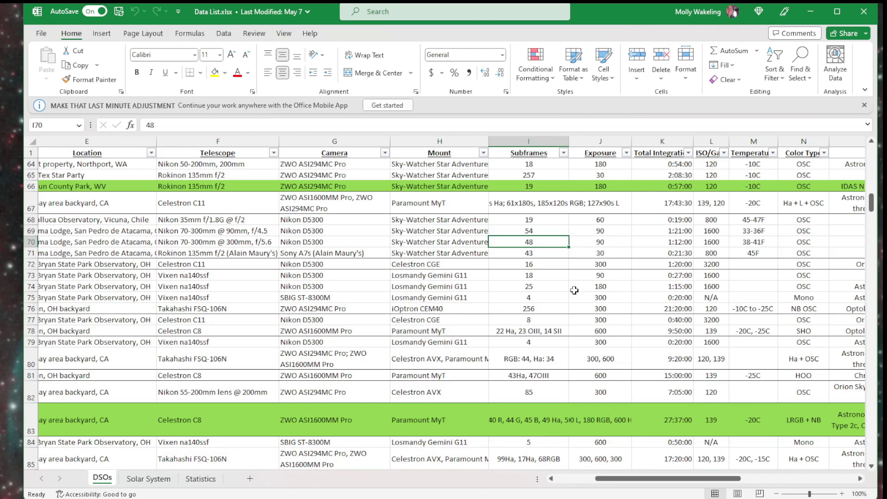
{"action": "scroll", "coordinate": [575, 290], "scroll_direction": "down", "scroll_amount": 1}
{"action": "left_click", "coordinate": [560, 298]}
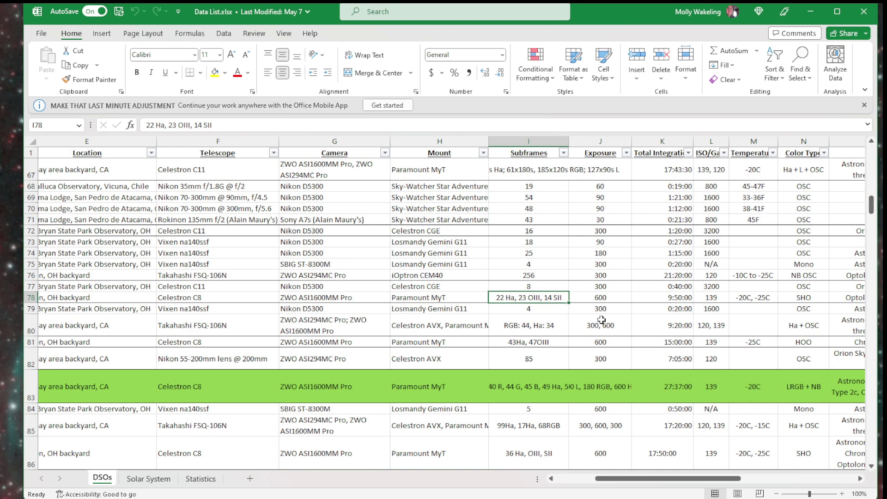
{"action": "left_click", "coordinate": [617, 298]}
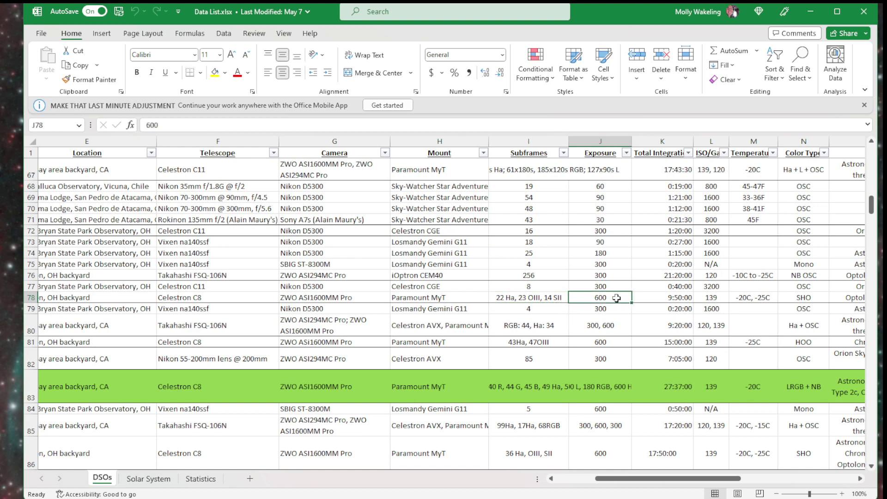
{"action": "left_click", "coordinate": [612, 325]}
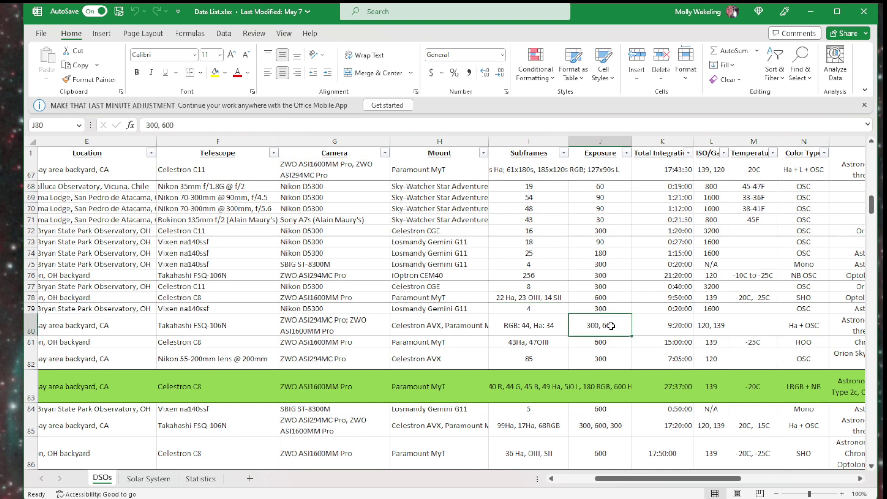
{"action": "left_click", "coordinate": [511, 329]}
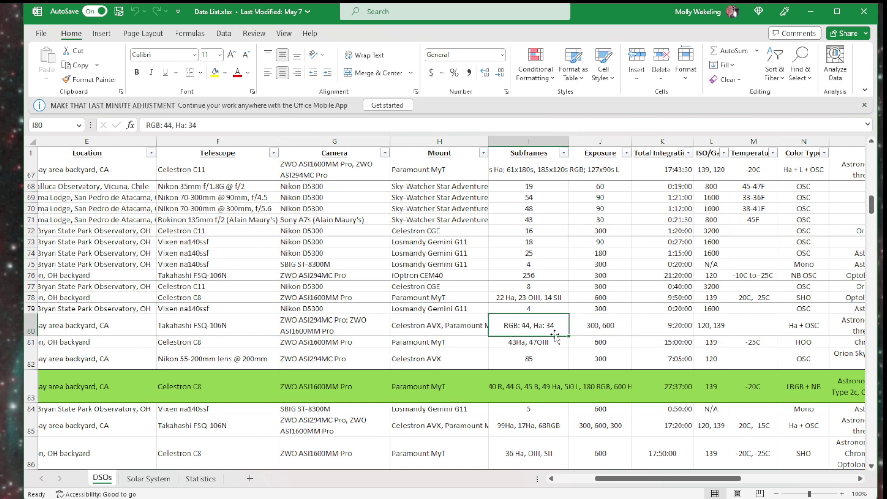
{"action": "left_click", "coordinate": [613, 329]}
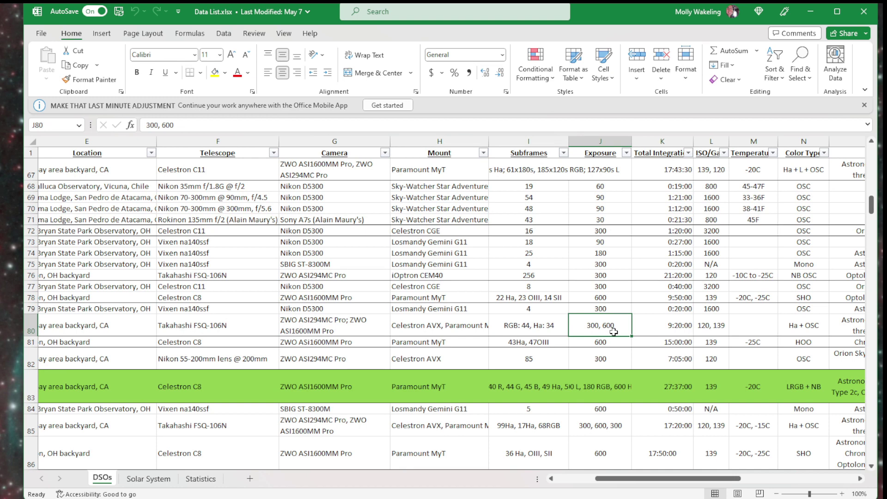
{"action": "left_click", "coordinate": [665, 329]}
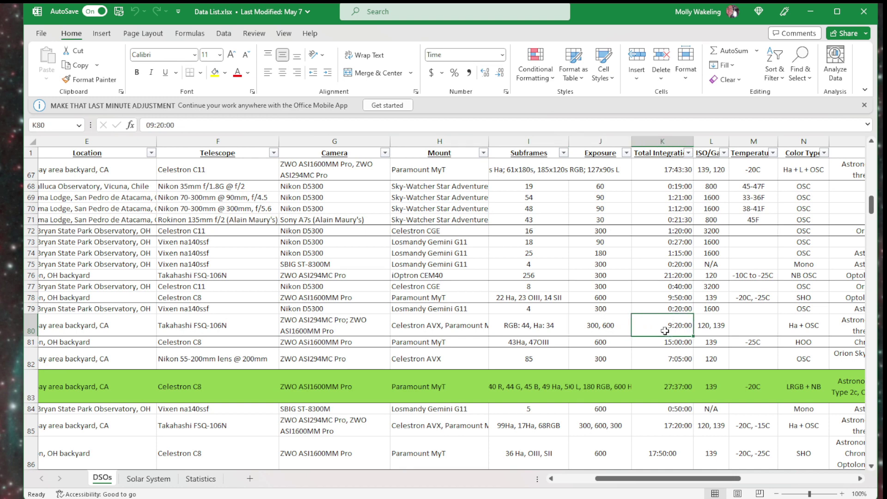
{"action": "left_click", "coordinate": [701, 329]}
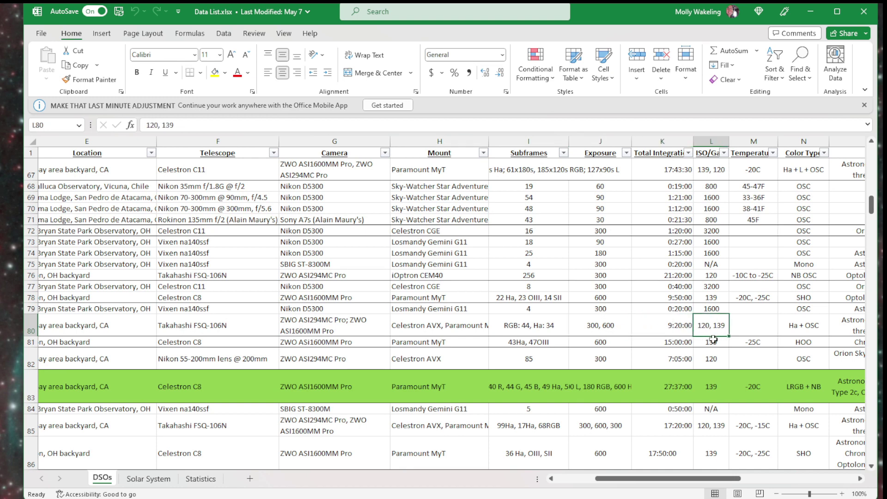
{"action": "left_click", "coordinate": [756, 329]}
{"action": "left_click_drag", "start_coordinate": [680, 479], "coordinate": [721, 483]}
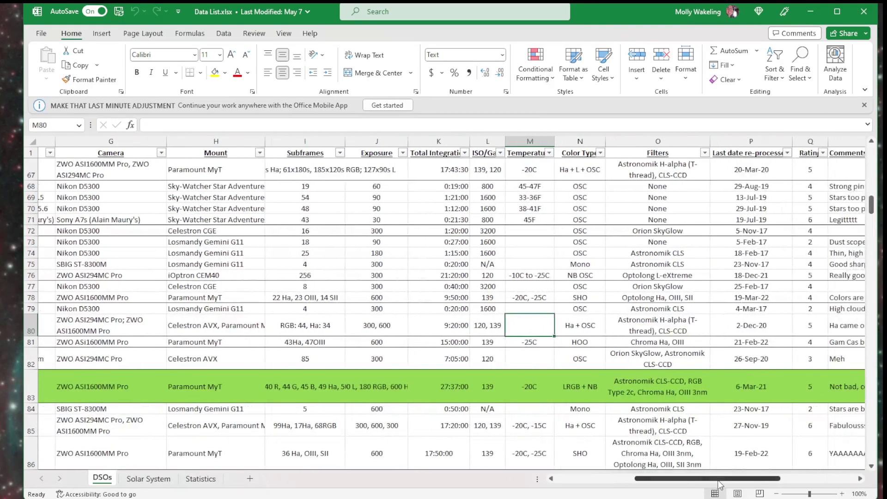
{"action": "left_click", "coordinate": [595, 328]}
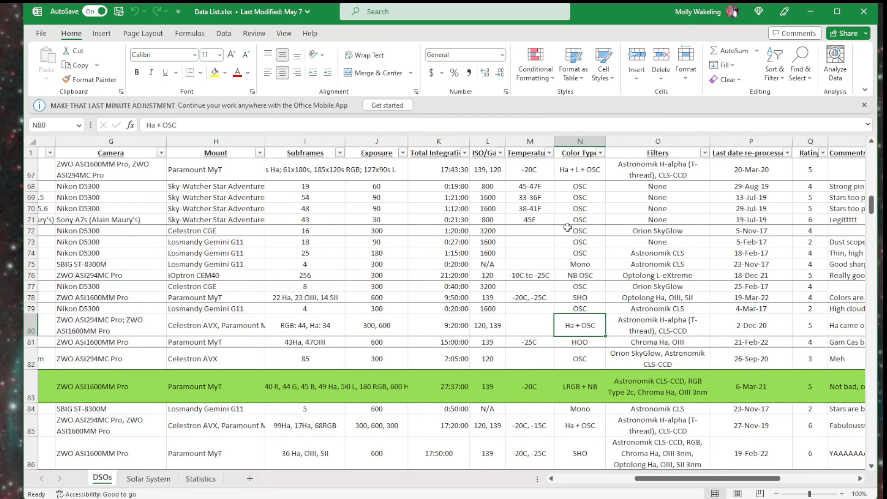
{"action": "left_click", "coordinate": [590, 233]}
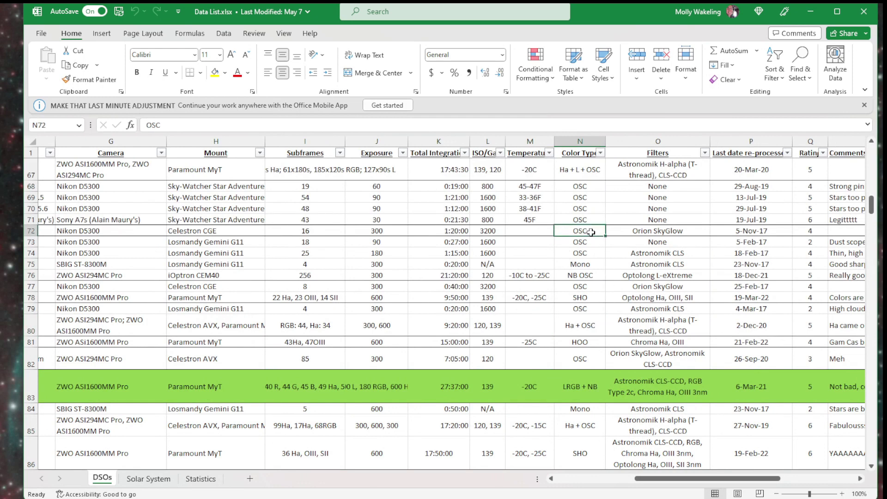
{"action": "left_click", "coordinate": [597, 264]}
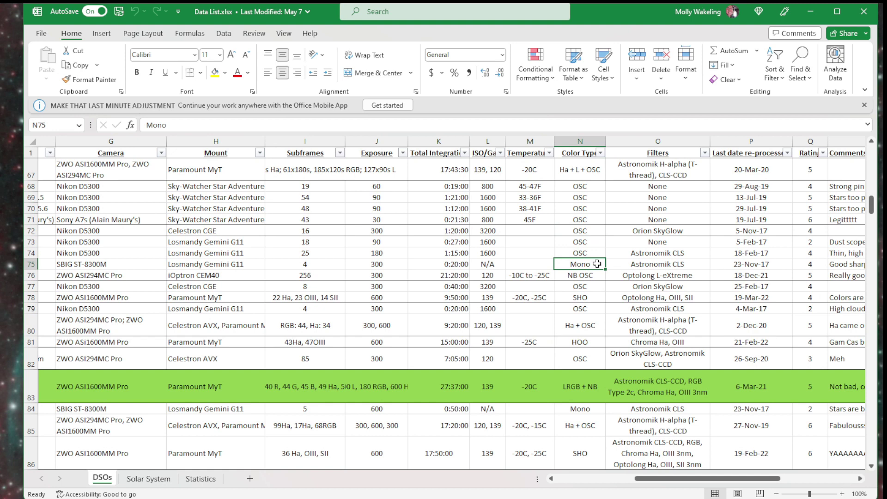
{"action": "left_click", "coordinate": [598, 276]}
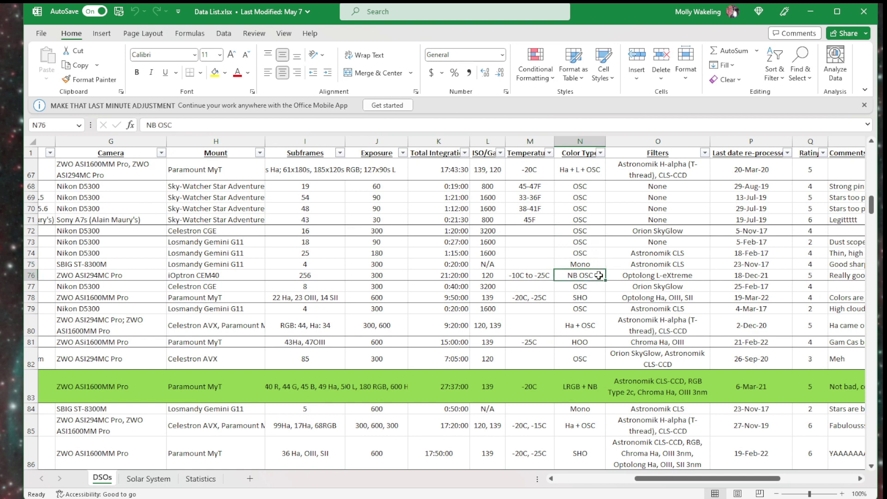
{"action": "left_click", "coordinate": [595, 342]}
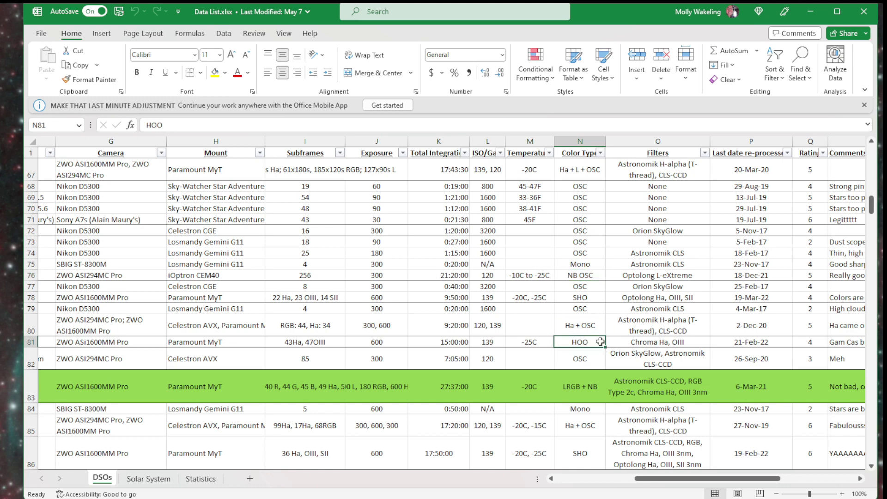
{"action": "scroll", "coordinate": [600, 342], "scroll_direction": "down", "scroll_amount": 4}
{"action": "left_click", "coordinate": [603, 318]}
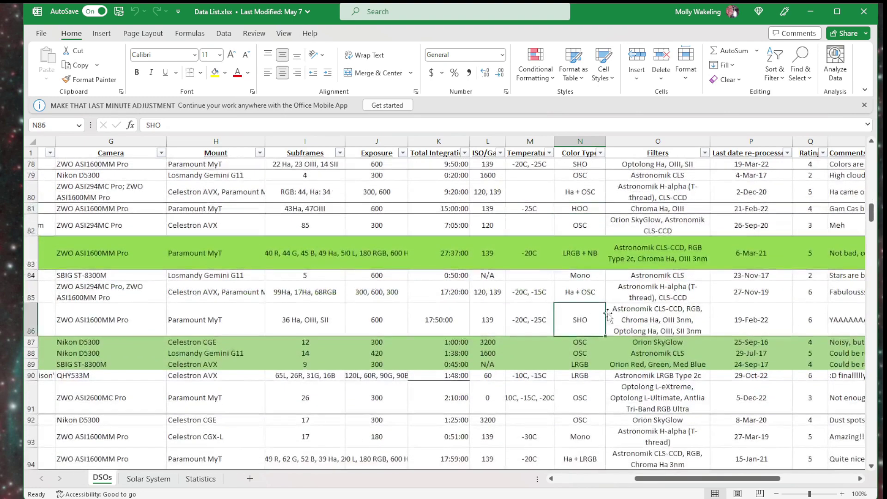
{"action": "scroll", "coordinate": [738, 334], "scroll_direction": "up", "scroll_amount": 2}
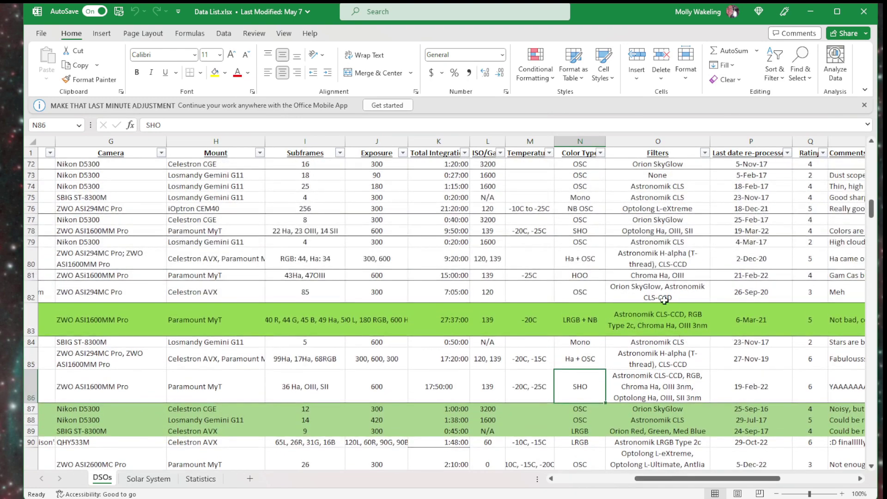
{"action": "left_click", "coordinate": [666, 375]}
{"action": "left_click", "coordinate": [764, 386]}
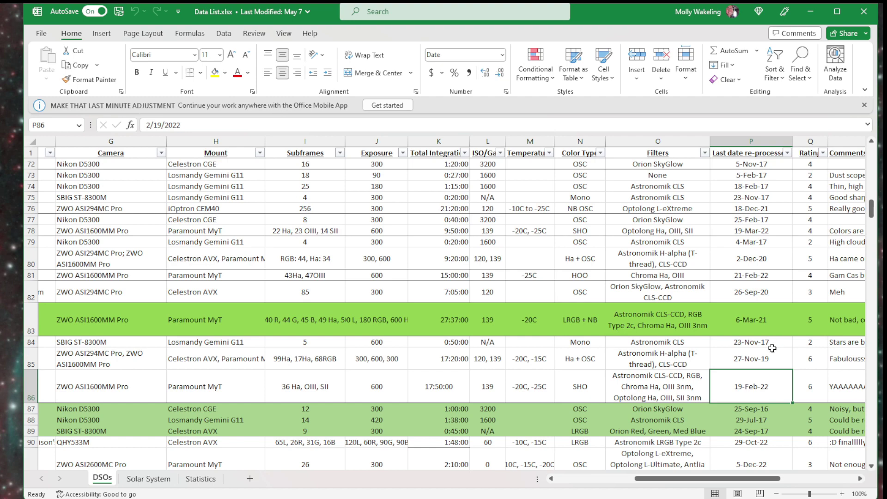
Check row 84's rating of 2 and row 86's rating of 6 and its comment.
{"action": "left_click_drag", "start_coordinate": [675, 479], "coordinate": [717, 483]}
{"action": "left_click", "coordinate": [581, 344]}
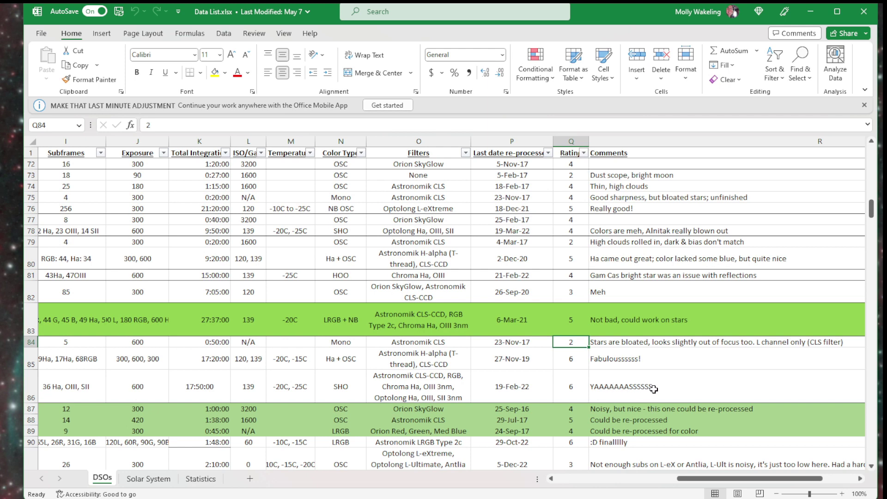
{"action": "left_click", "coordinate": [577, 387]}
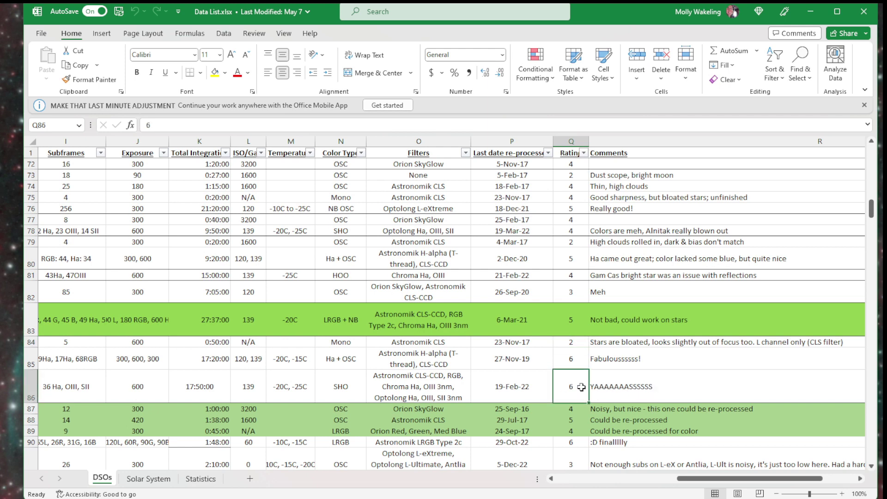
{"action": "left_click", "coordinate": [695, 387]}
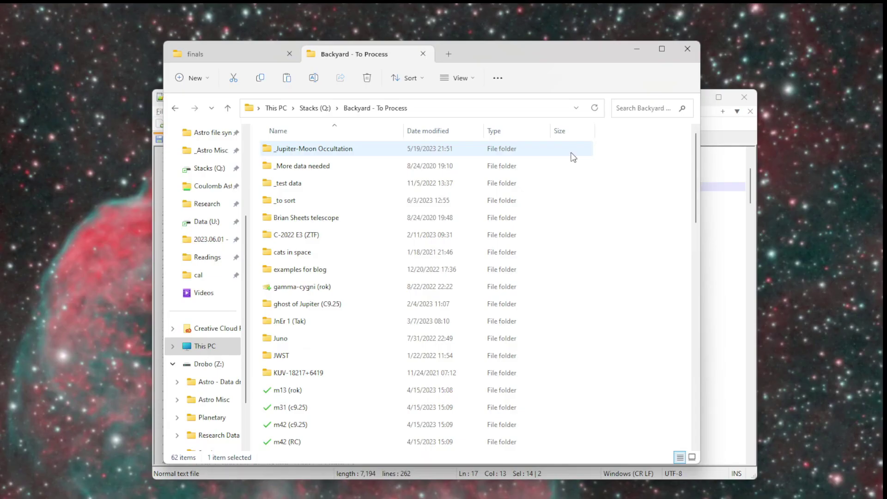
In a new tab, open the Planetary (R:) drive and its Solar System folder.
{"action": "left_click", "coordinate": [448, 53]}
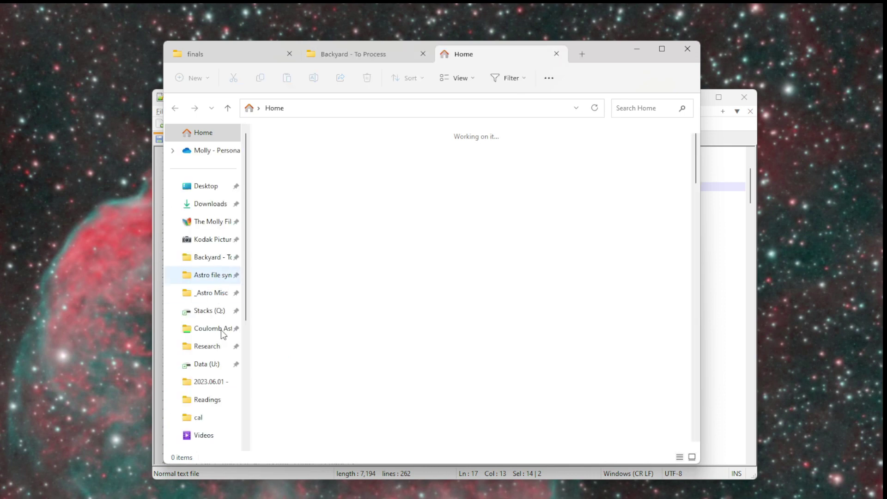
{"action": "scroll", "coordinate": [223, 334], "scroll_direction": "down", "scroll_amount": 4}
{"action": "left_click", "coordinate": [206, 276]}
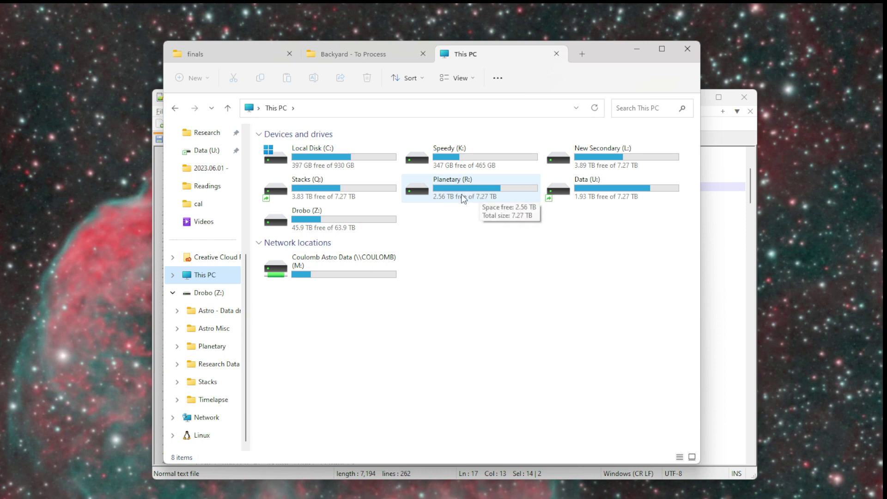
{"action": "double_click", "coordinate": [463, 198]}
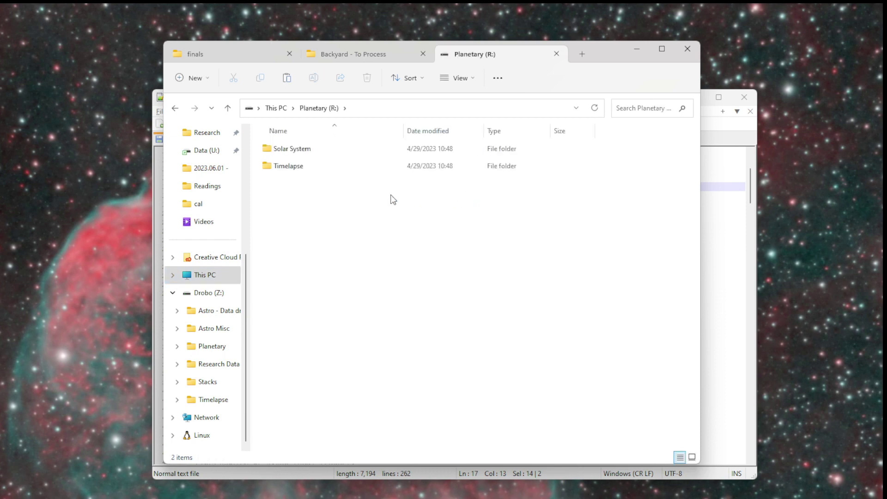
{"action": "left_click", "coordinate": [332, 170]}
{"action": "left_click", "coordinate": [321, 152]}
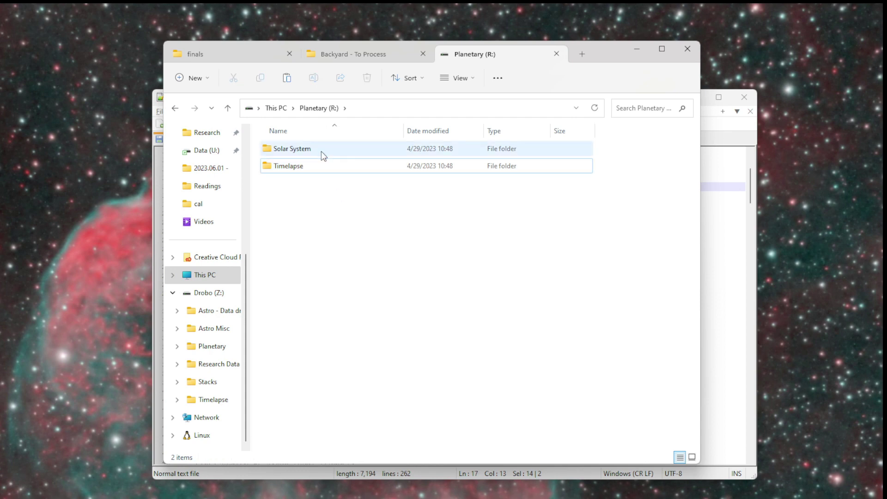
{"action": "double_click", "coordinate": [321, 151]}
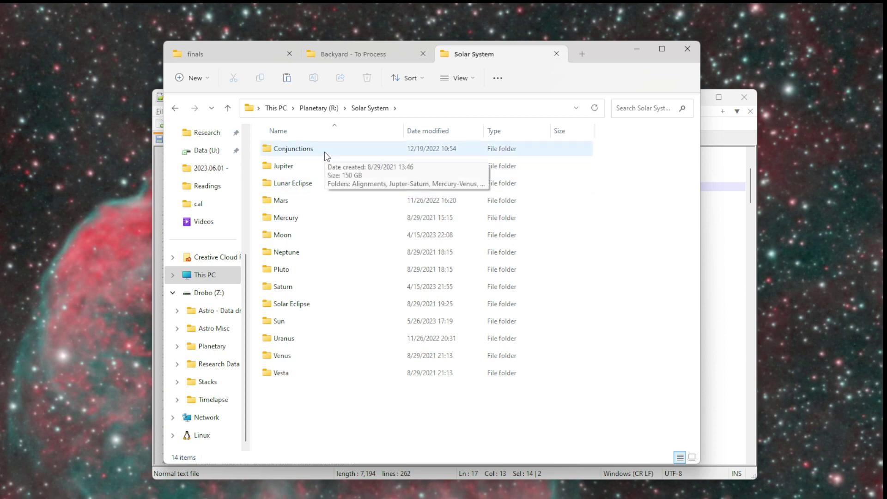
Peek into Conjunctions, then go back and open the Saturn folder.
{"action": "left_click", "coordinate": [341, 148]}
{"action": "double_click", "coordinate": [342, 148]}
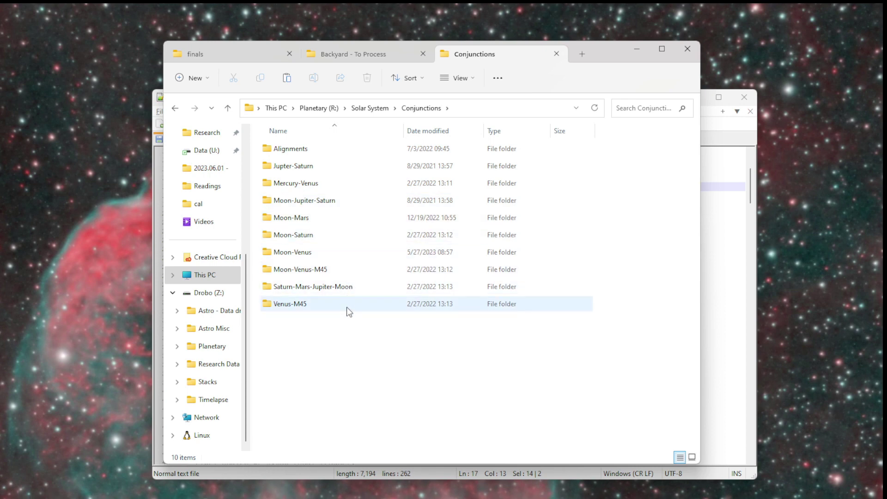
{"action": "key", "text": "alt+Up"}
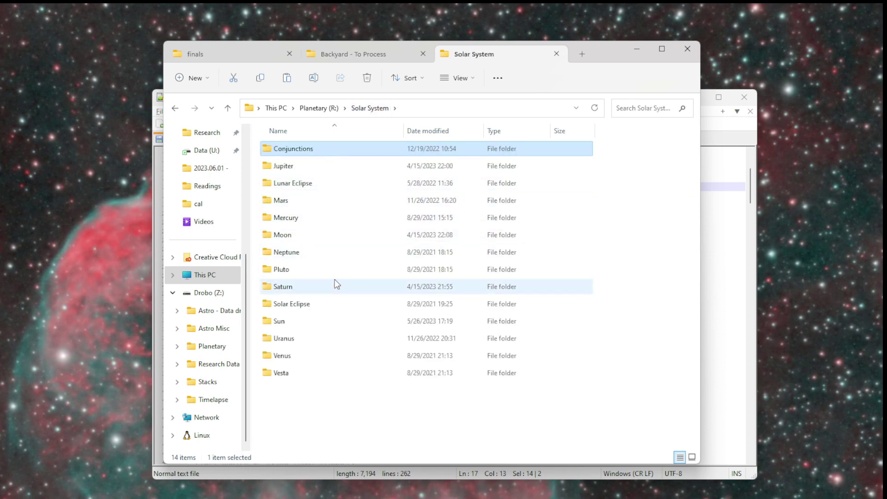
{"action": "double_click", "coordinate": [317, 285]}
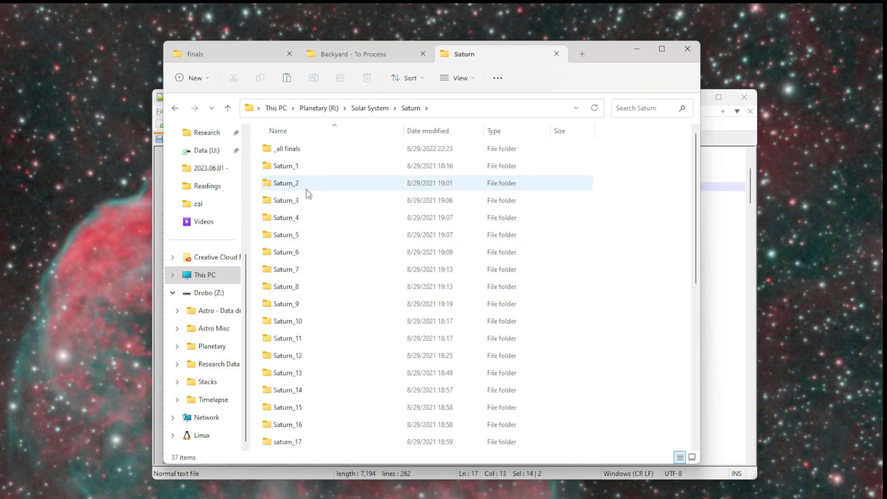
Open the finals folder of the saturn_2022.08.27 session.
{"action": "scroll", "coordinate": [309, 196], "scroll_direction": "down", "scroll_amount": 1}
{"action": "scroll", "coordinate": [309, 196], "scroll_direction": "down", "scroll_amount": 5}
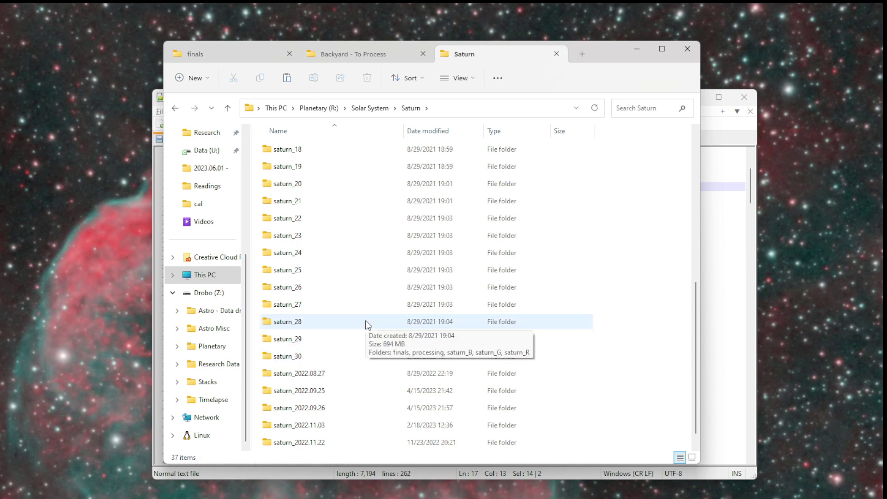
{"action": "scroll", "coordinate": [660, 345], "scroll_direction": "down", "scroll_amount": 1}
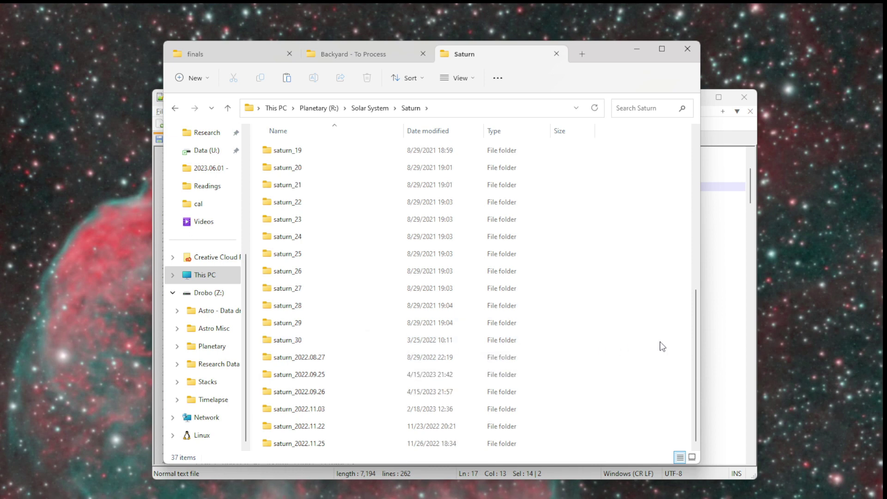
{"action": "left_click", "coordinate": [329, 364]}
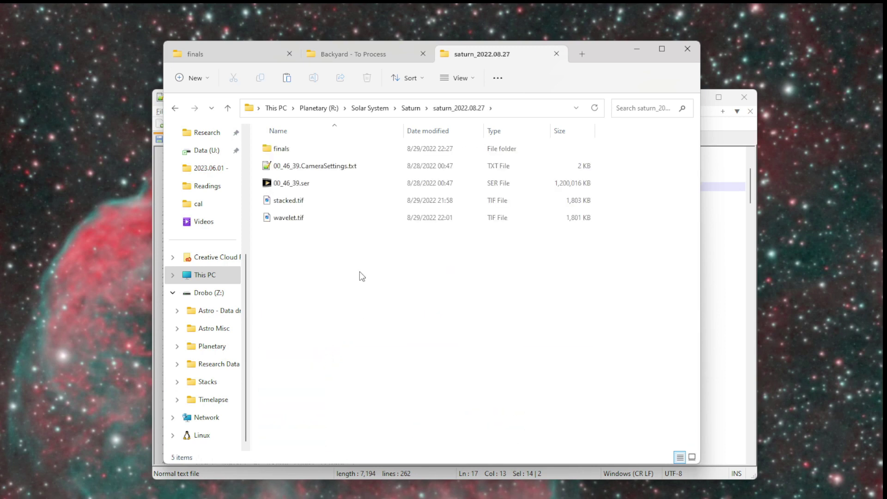
{"action": "double_click", "coordinate": [329, 147]}
Select and deselect the first watermarked Saturn image among the finals.
{"action": "left_click", "coordinate": [307, 206]}
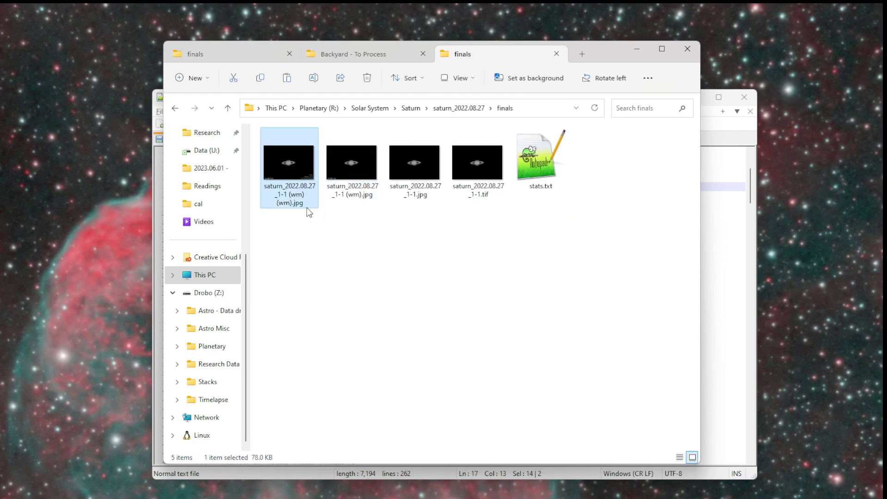
{"action": "left_click", "coordinate": [330, 247]}
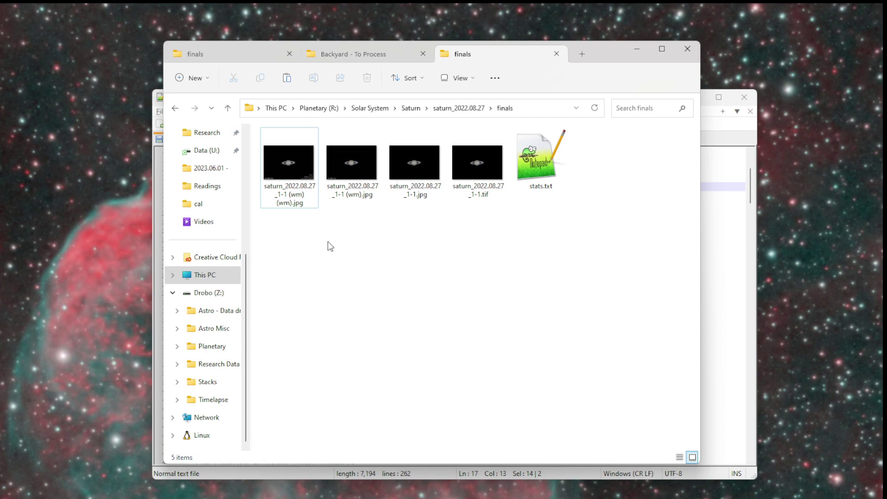
{"action": "left_click", "coordinate": [306, 188]}
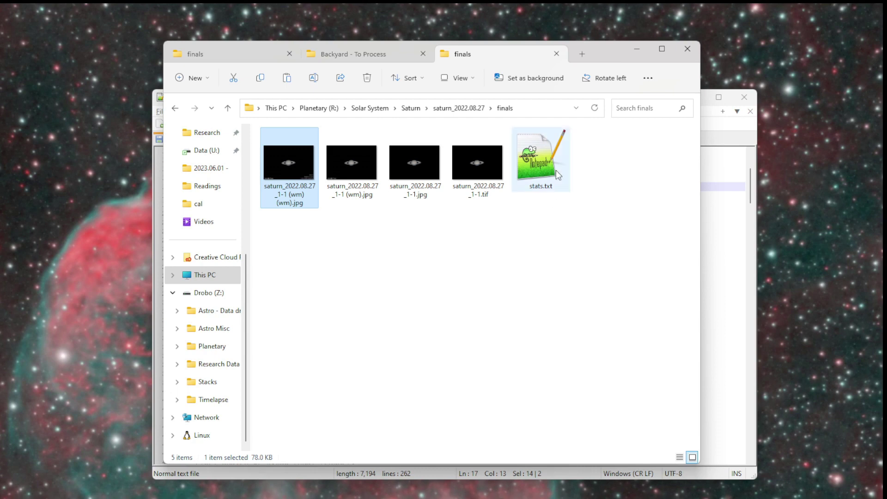
{"action": "left_click", "coordinate": [478, 263]}
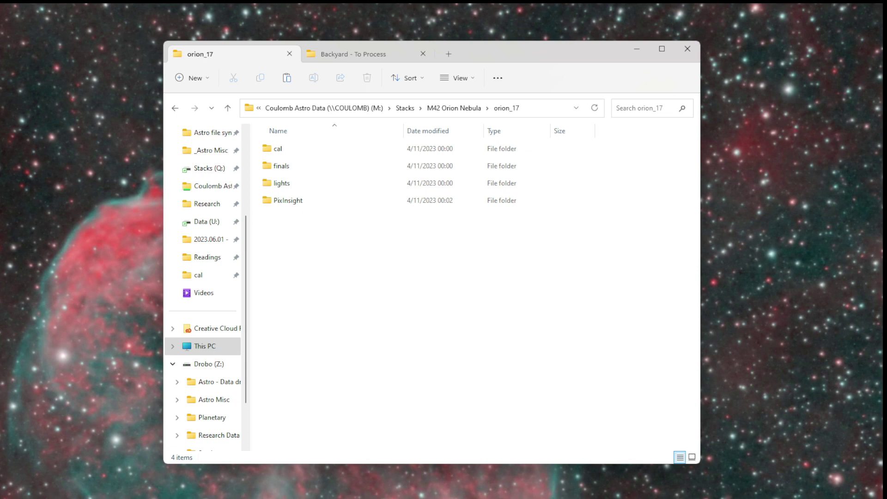
Switch to the second Explorer window showing _PixInsight Processes with create_folders.bat.
{"action": "key", "text": "alt+Tab"}
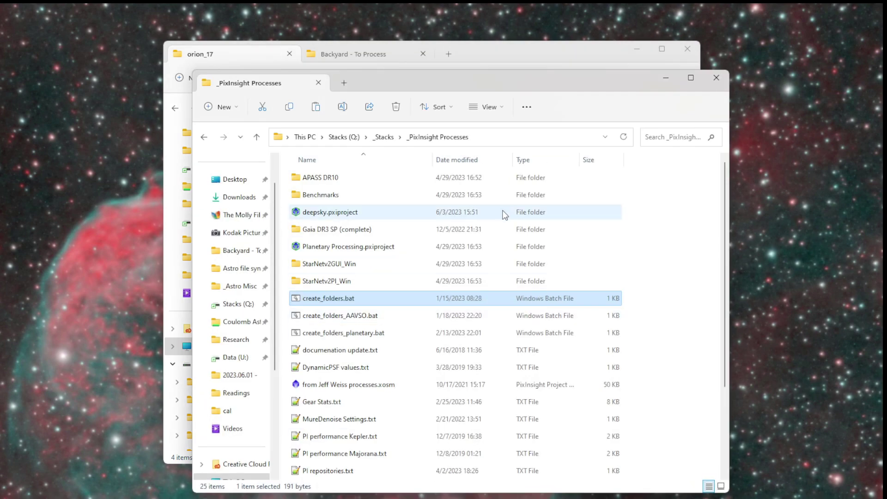
Open create_folders.bat for editing in Notepad++.
{"action": "right_click", "coordinate": [381, 303]}
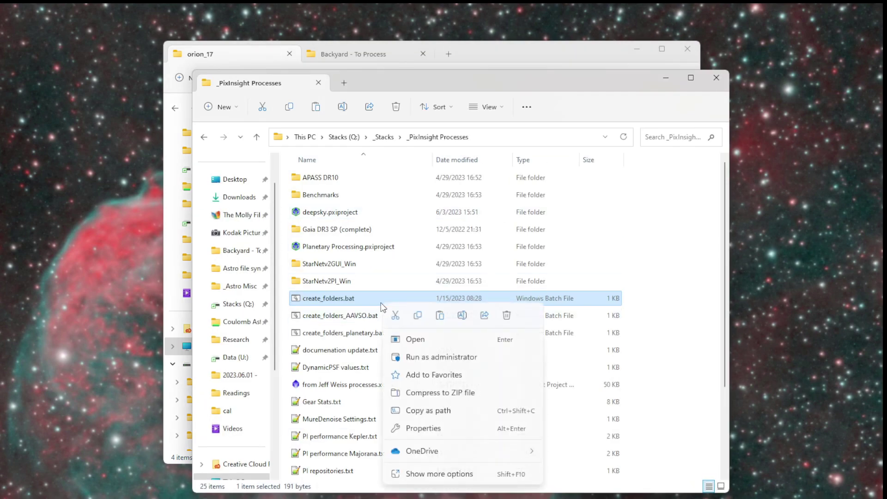
{"action": "left_click", "coordinate": [436, 473]}
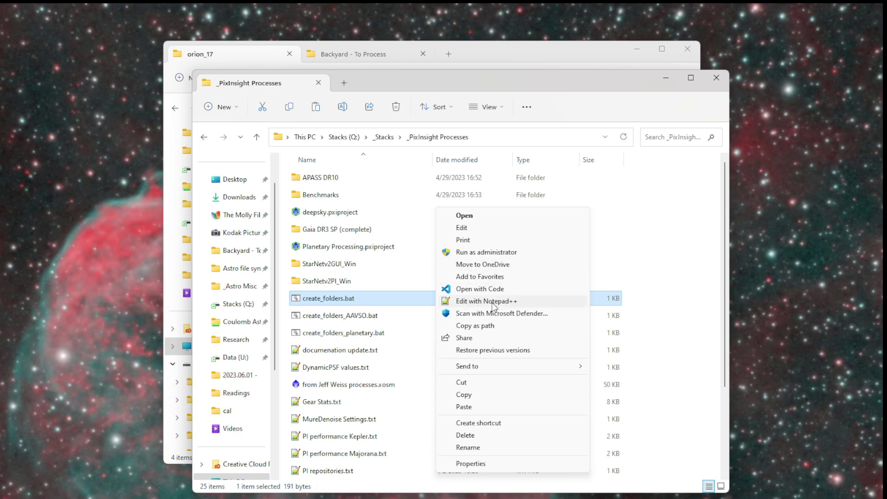
{"action": "left_click", "coordinate": [493, 301]}
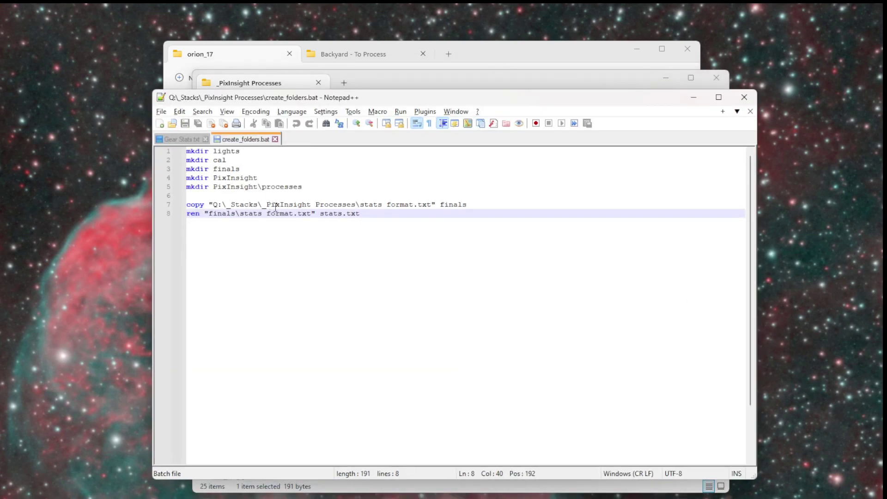
Review the batch file's mkdir lines, the stats template copy and the final rename line.
{"action": "left_click", "coordinate": [248, 152]}
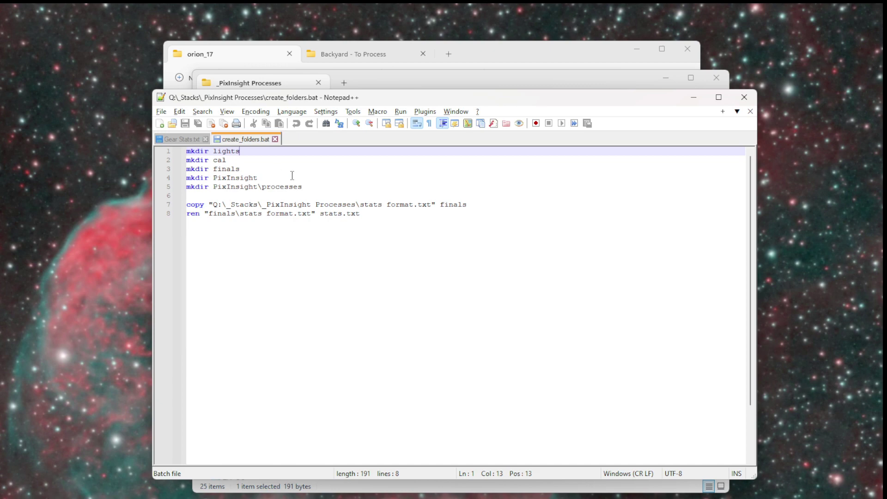
{"action": "left_click", "coordinate": [312, 187]}
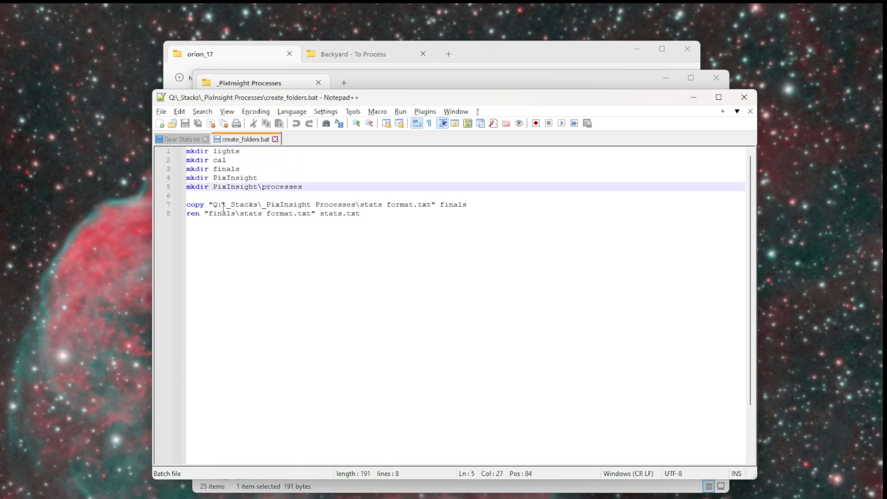
{"action": "left_click", "coordinate": [473, 206]}
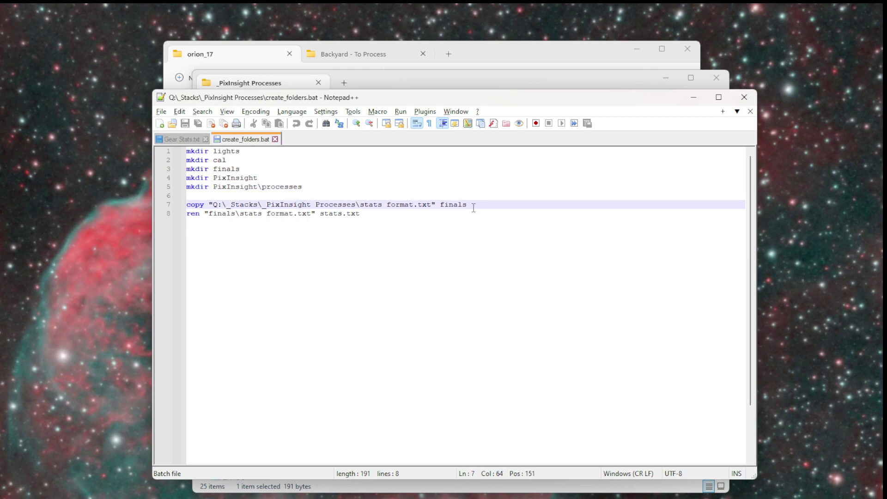
{"action": "key", "text": "Down"}
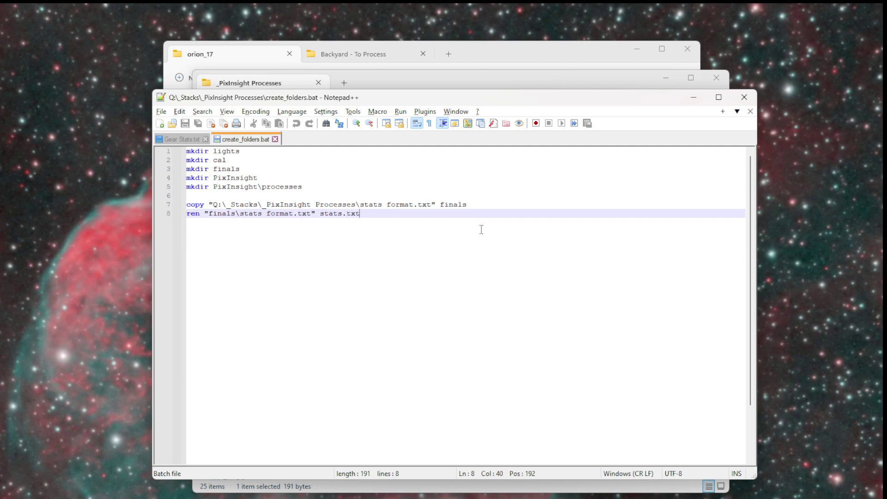
{"action": "left_click", "coordinate": [693, 97]}
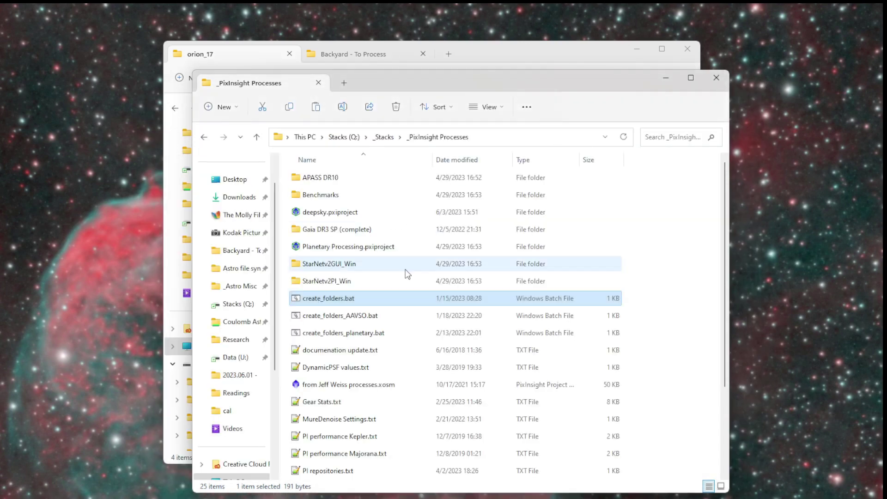
Create and open a folder named 'new target folder' inside orion_17.
{"action": "left_click", "coordinate": [517, 58]}
{"action": "key", "text": "ctrl+shift+n"}
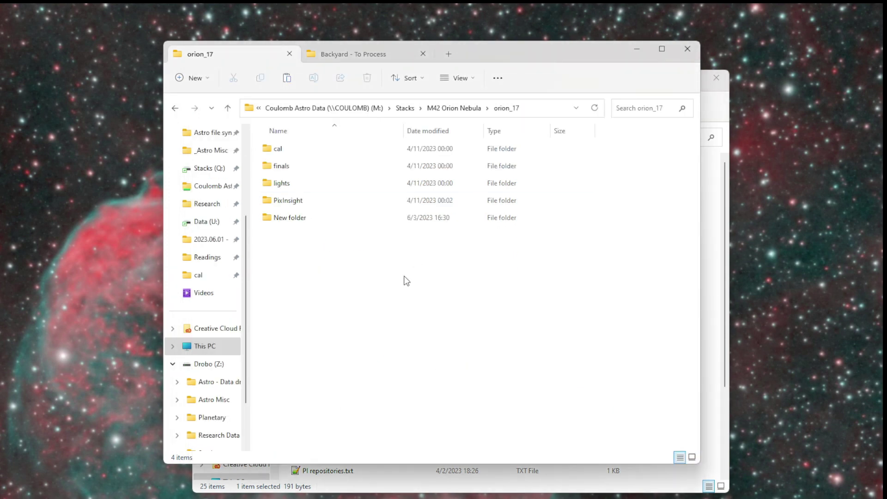
{"action": "type", "text": "new target folder"}
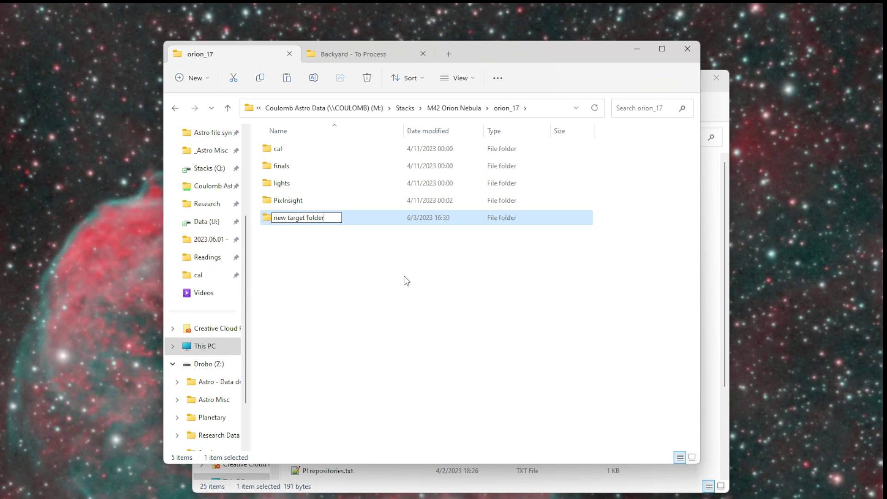
{"action": "key", "text": "Return"}
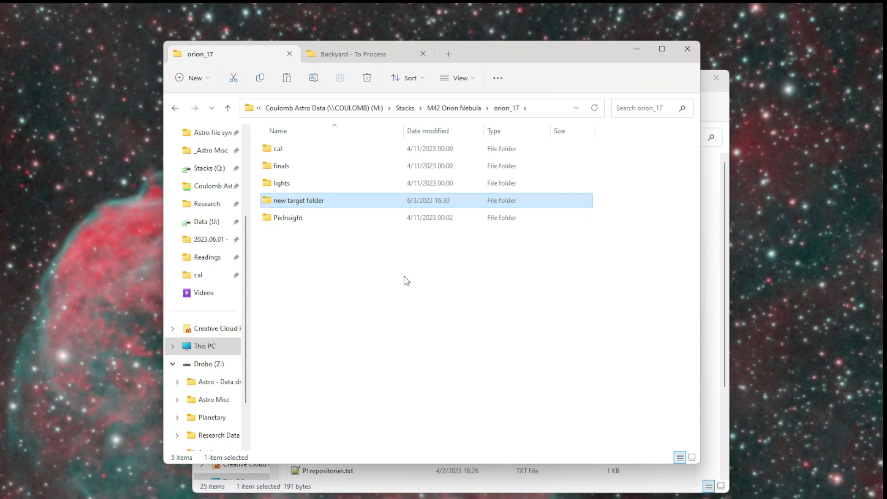
{"action": "key", "text": "Return"}
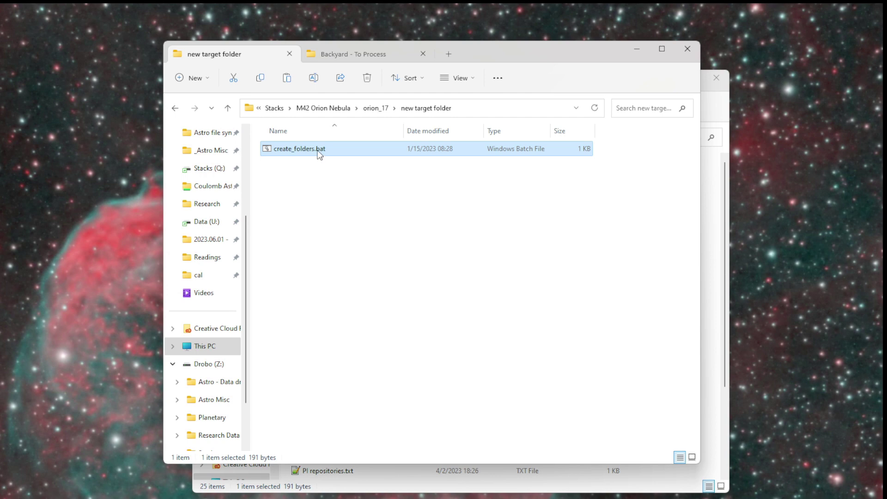
Run create_folders.bat to build cal, finals, lights and PixInsight, then permanently delete it.
{"action": "double_click", "coordinate": [319, 154]}
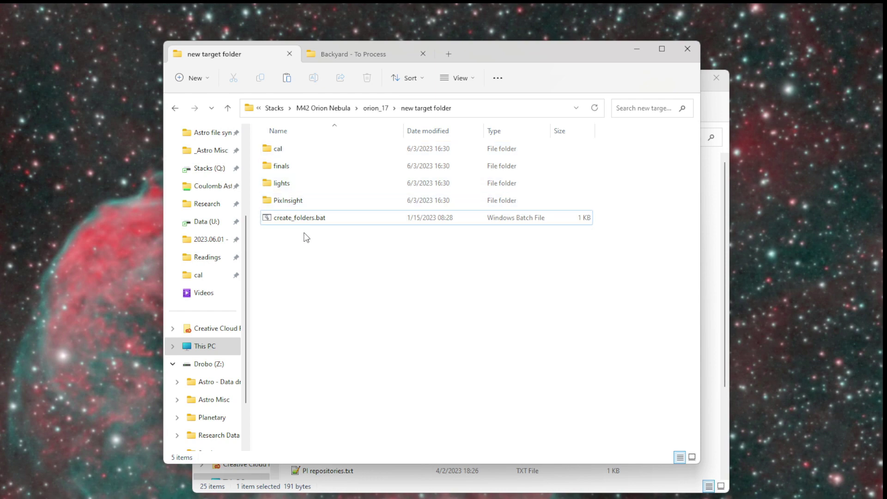
{"action": "left_click", "coordinate": [309, 217]}
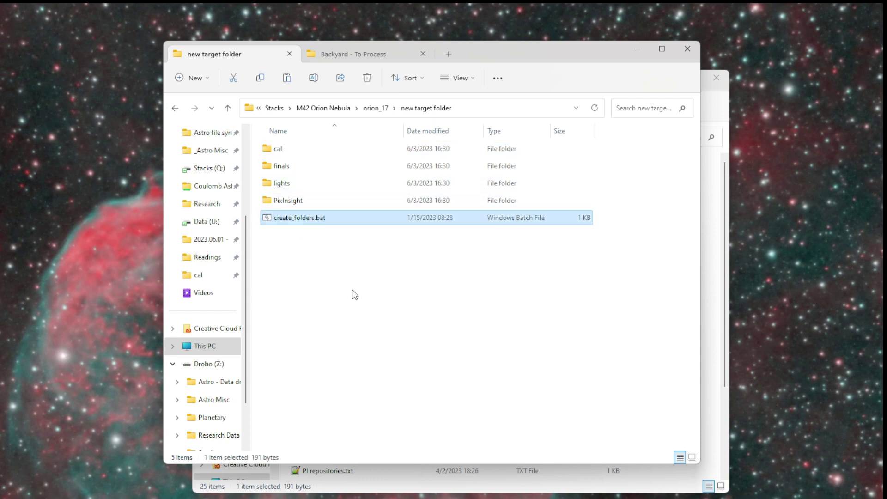
{"action": "key", "text": "shift+Delete"}
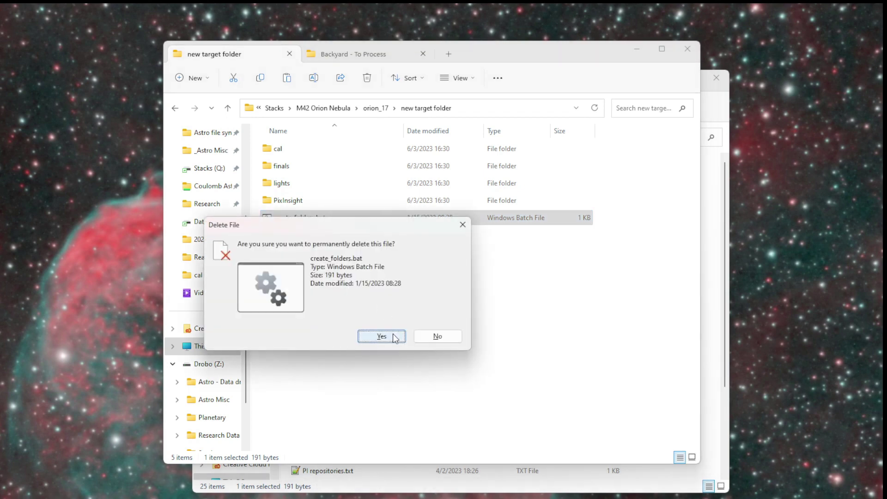
{"action": "left_click", "coordinate": [394, 338]}
Switch to Cigar_4's finals stats.txt in Notepad++ and go to its blank line 12.
{"action": "key", "text": "alt+Tab"}
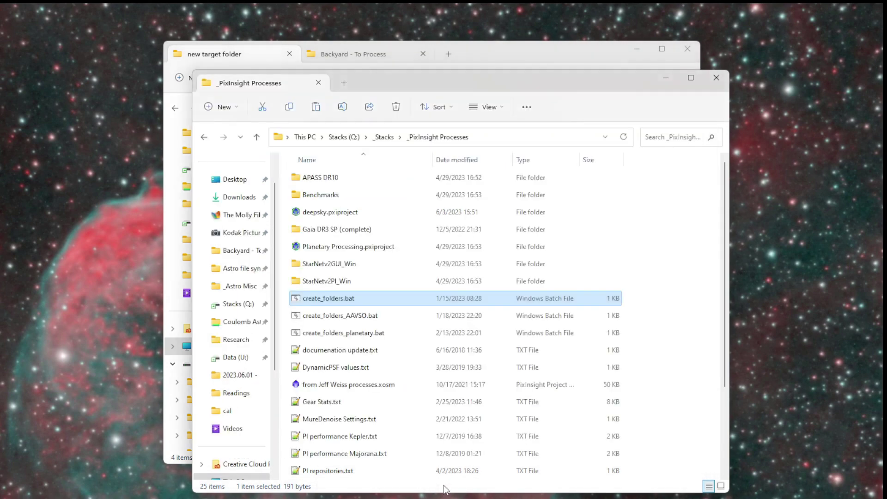
{"action": "key", "text": "alt+Tab"}
{"action": "scroll", "coordinate": [638, 252], "scroll_direction": "up", "scroll_amount": 20}
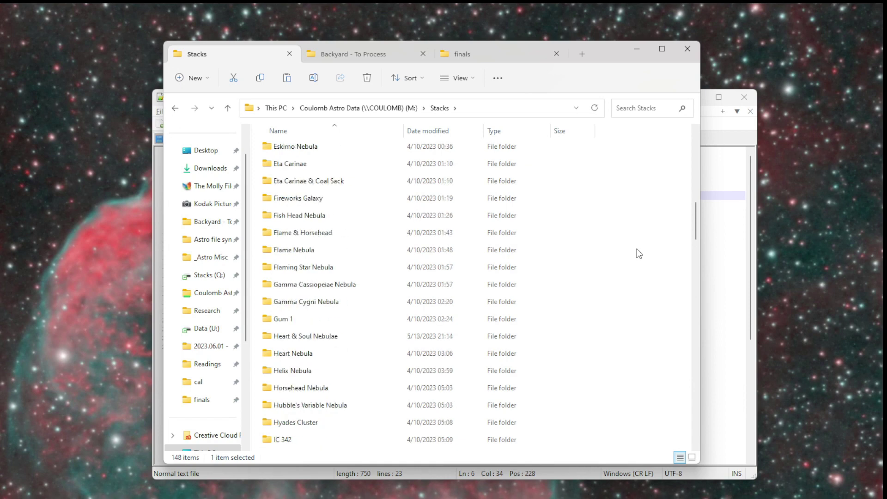
{"action": "scroll", "coordinate": [637, 253], "scroll_direction": "up", "scroll_amount": 2}
{"action": "key", "text": "alt+Tab"}
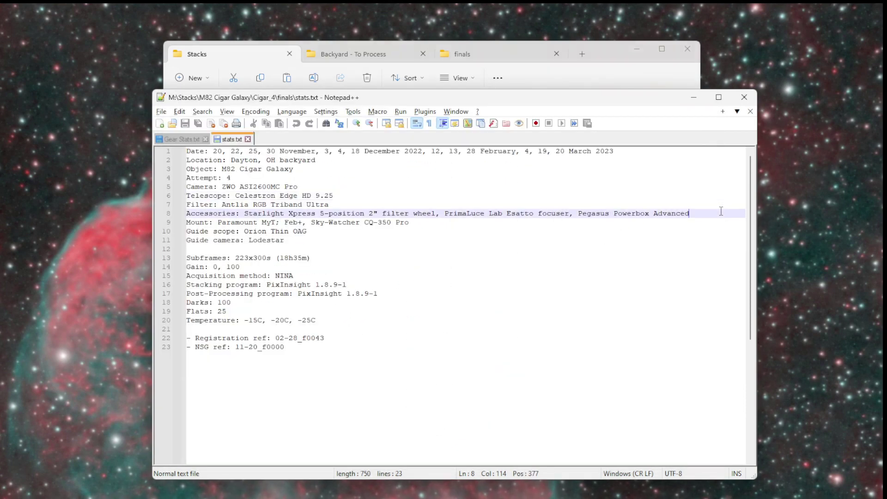
{"action": "left_click", "coordinate": [395, 249]}
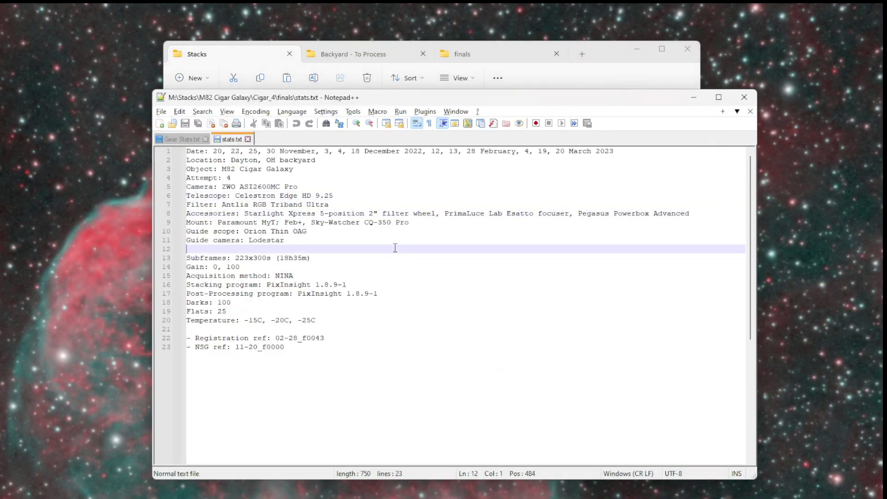